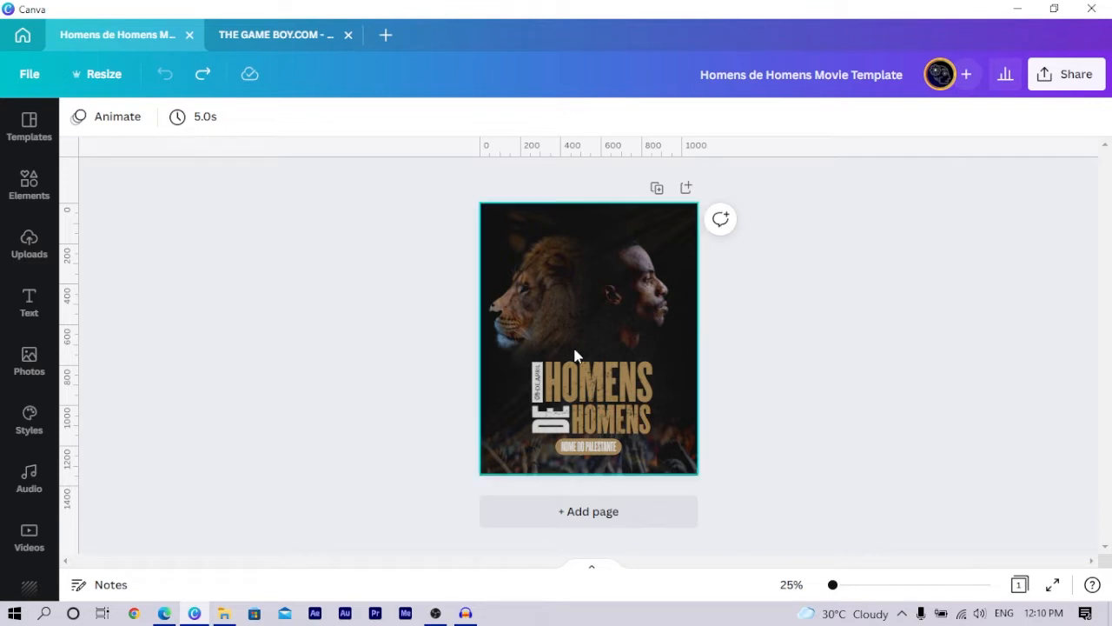
Step: Add a new blank page after the finished Homens de Homens poster page
{"action": "left_click", "coordinate": [685, 188]}
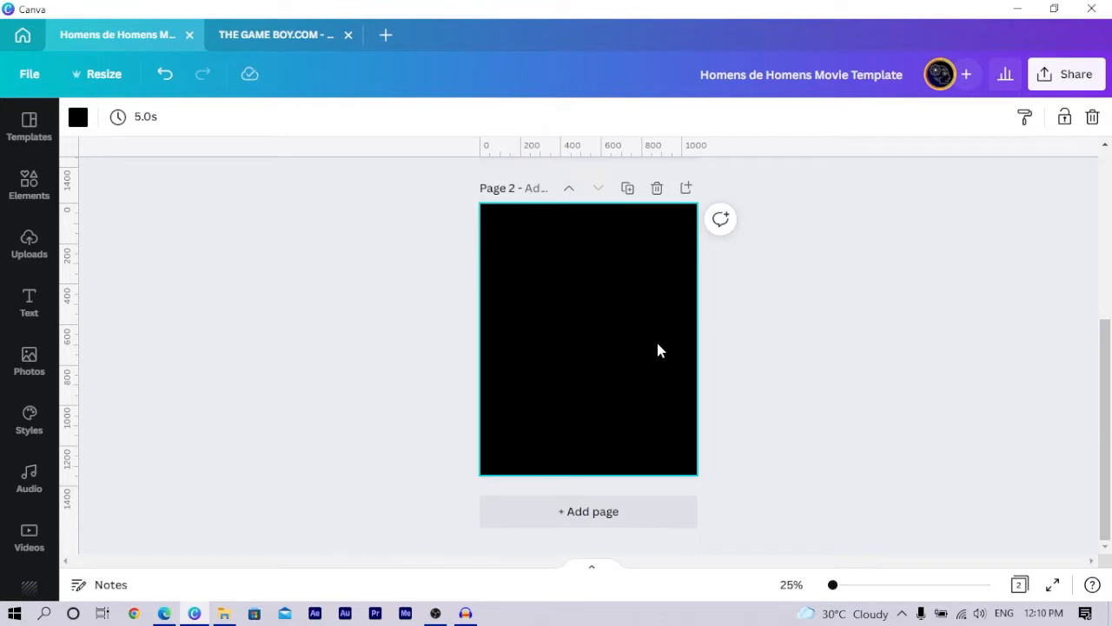
{"action": "left_click", "coordinate": [315, 304]}
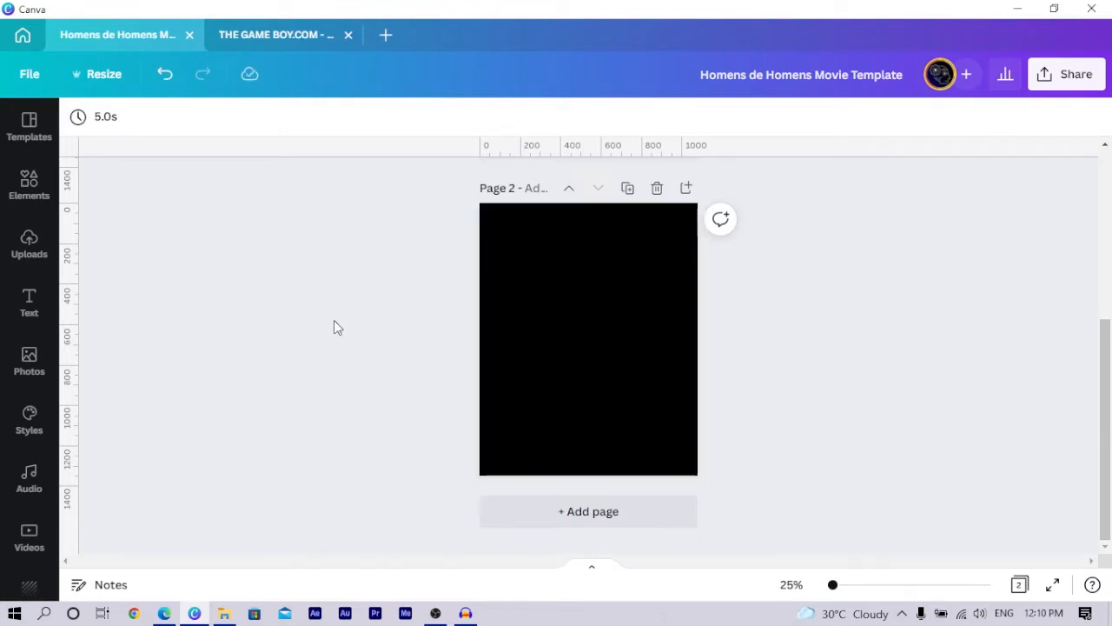
{"action": "scroll", "coordinate": [275, 322], "scroll_direction": "up", "scroll_amount": 1}
{"action": "scroll", "coordinate": [443, 348], "scroll_direction": "down", "scroll_amount": 1}
Step: Search the photos for "crowd" and add the concert audience picture with raised hands to page 2
{"action": "left_click", "coordinate": [28, 362]}
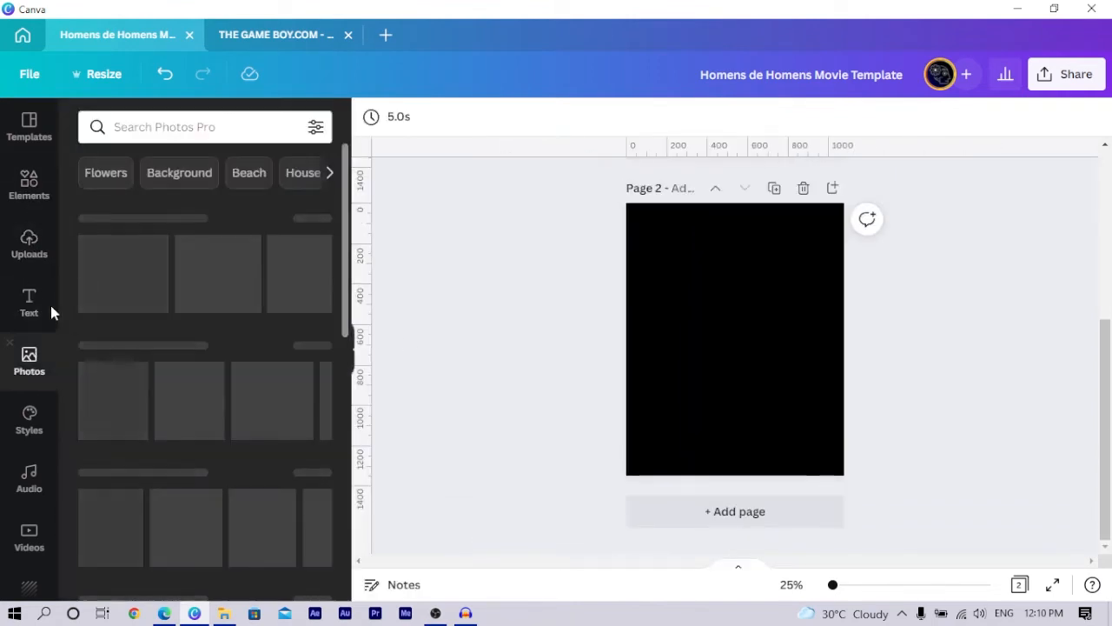
{"action": "left_click", "coordinate": [192, 126]}
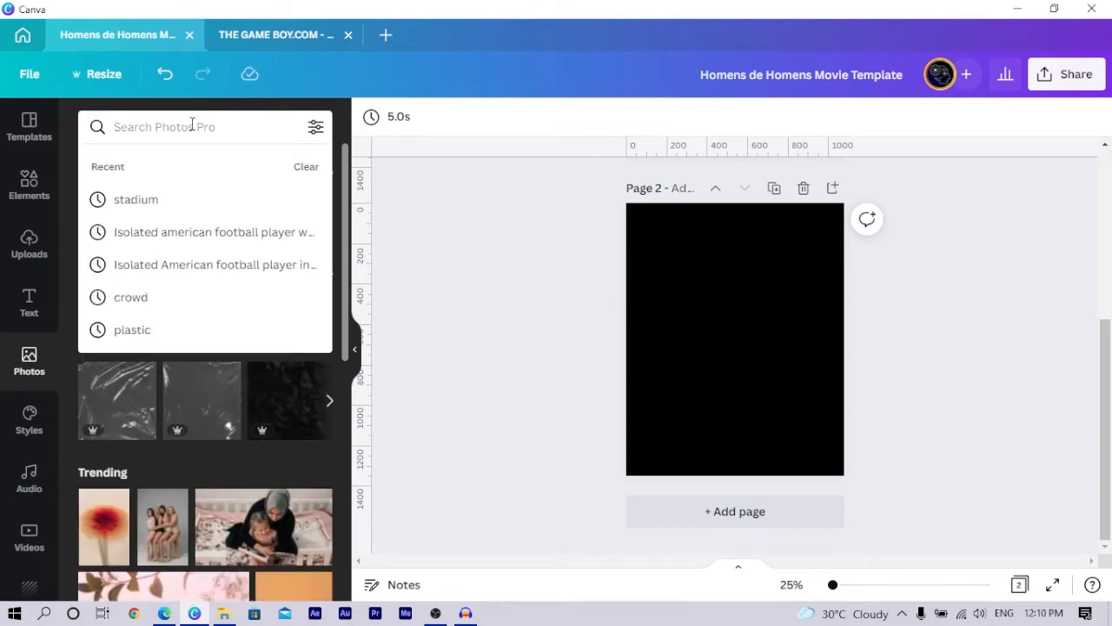
{"action": "type", "text": "crow"}
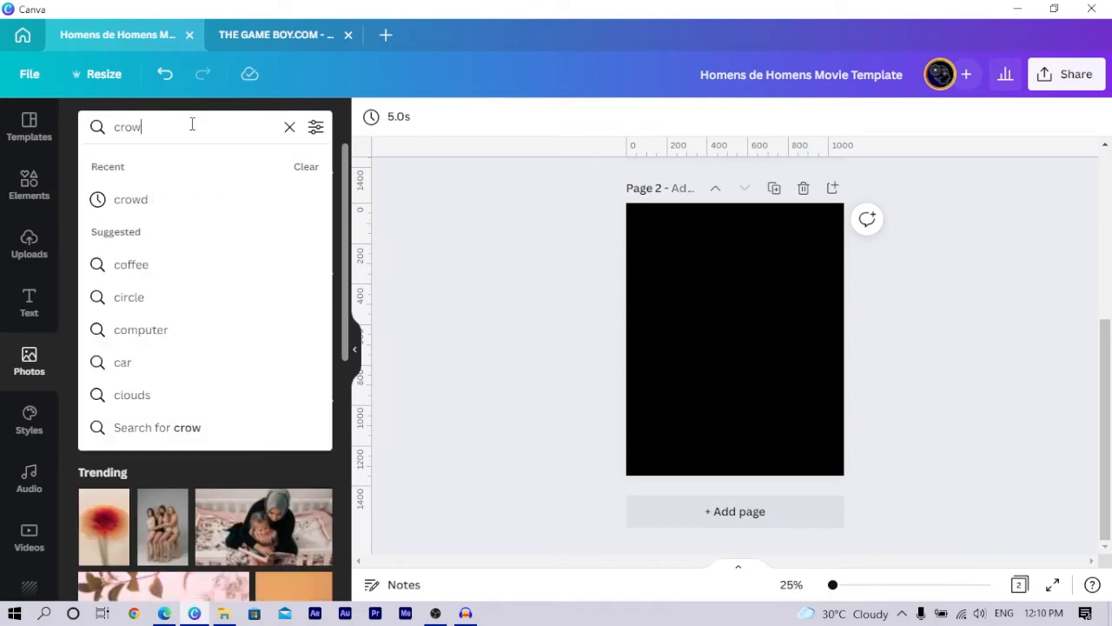
{"action": "type", "text": "d"}
{"action": "key", "text": "Return"}
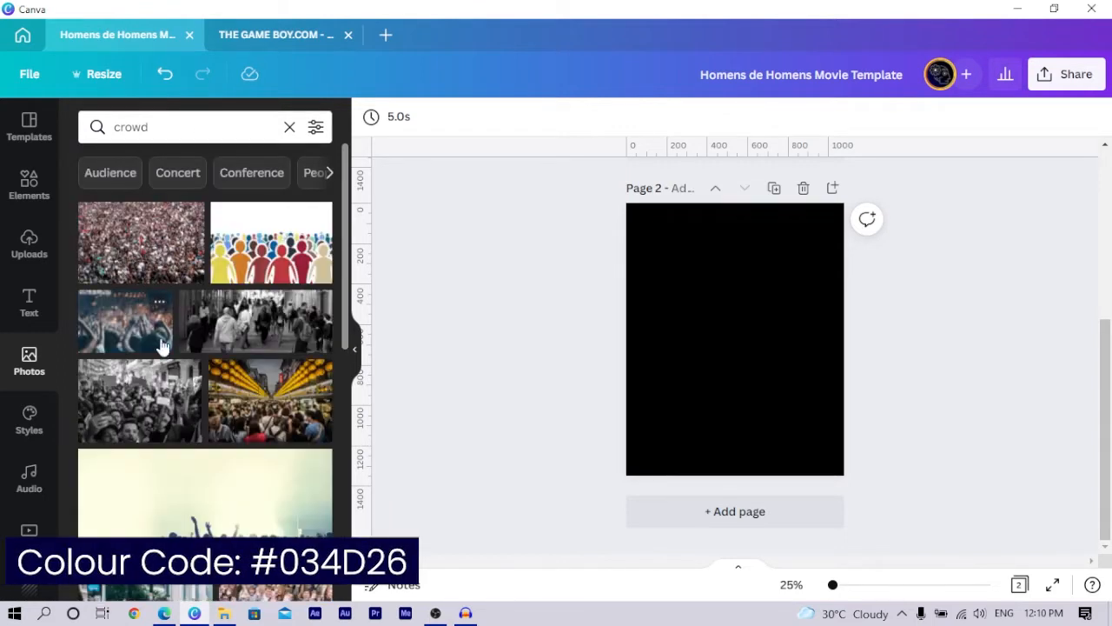
{"action": "scroll", "coordinate": [189, 371], "scroll_direction": "down", "scroll_amount": 5}
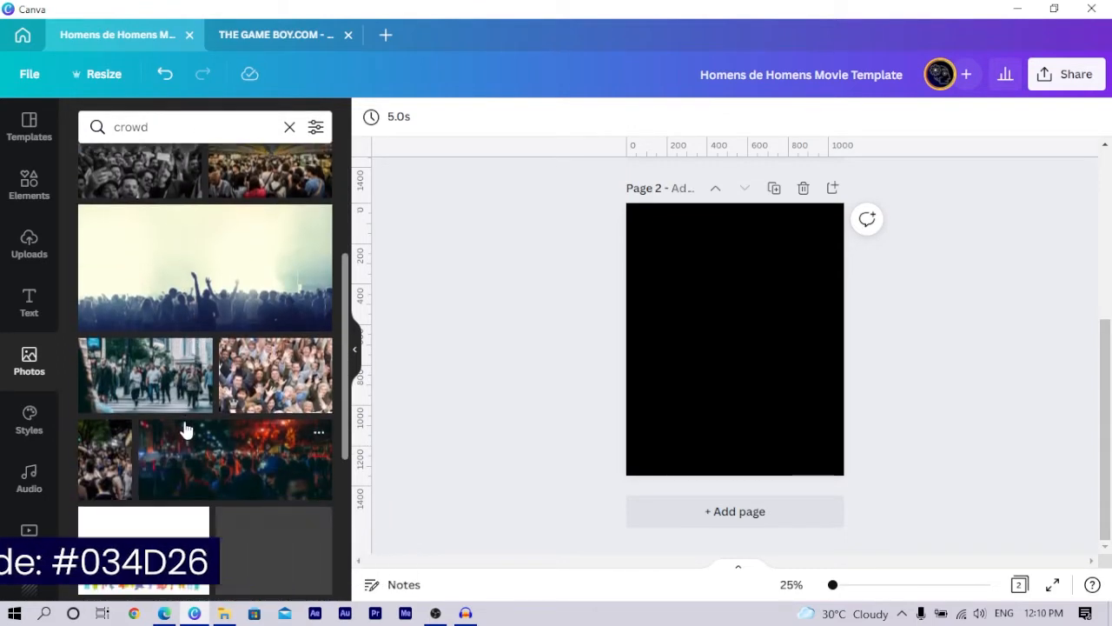
{"action": "scroll", "coordinate": [209, 434], "scroll_direction": "up", "scroll_amount": 3}
{"action": "scroll", "coordinate": [222, 439], "scroll_direction": "up", "scroll_amount": 2}
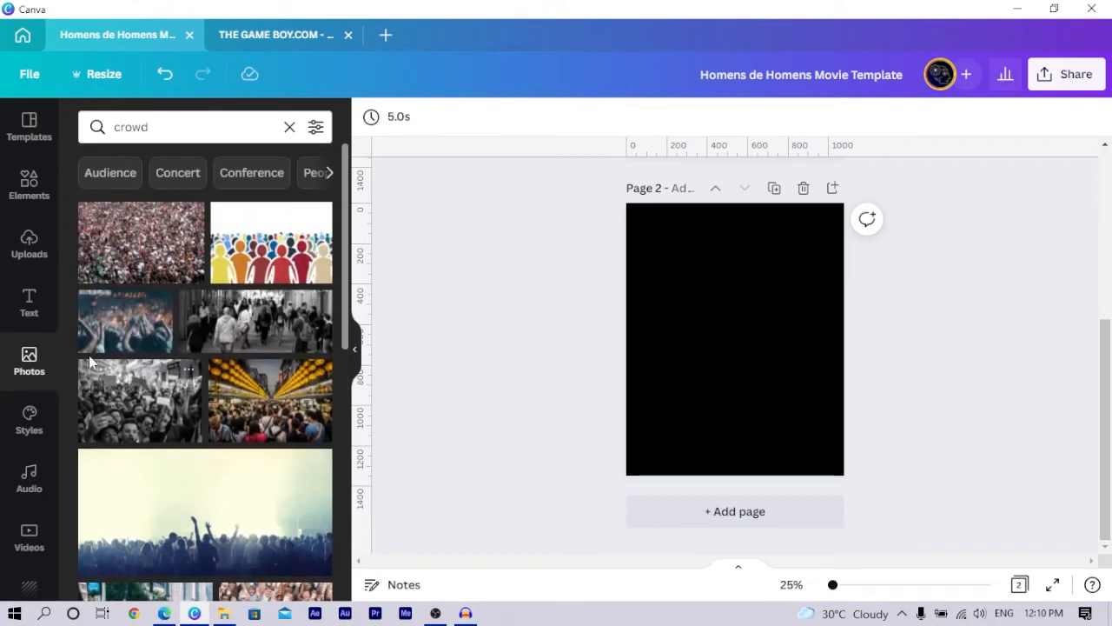
{"action": "left_click", "coordinate": [107, 337]}
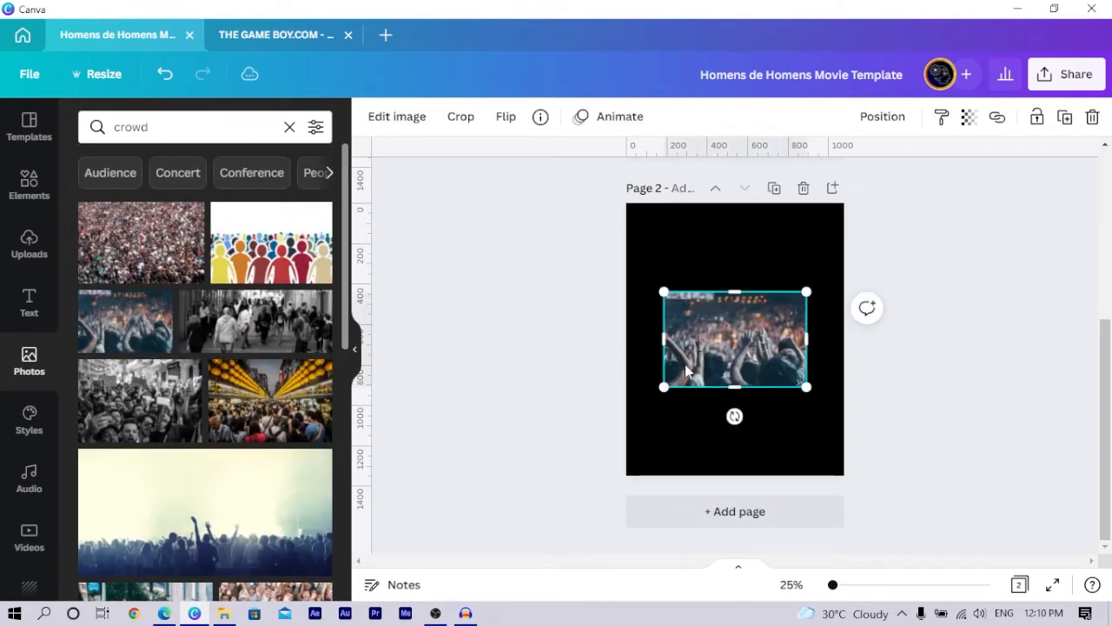
Step: Enlarge the crowd photo across the bottom of the page, crop its upper edge and center it horizontally
{"action": "left_click_drag", "start_coordinate": [686, 367], "coordinate": [685, 444]}
{"action": "left_click_drag", "start_coordinate": [778, 394], "coordinate": [851, 346]}
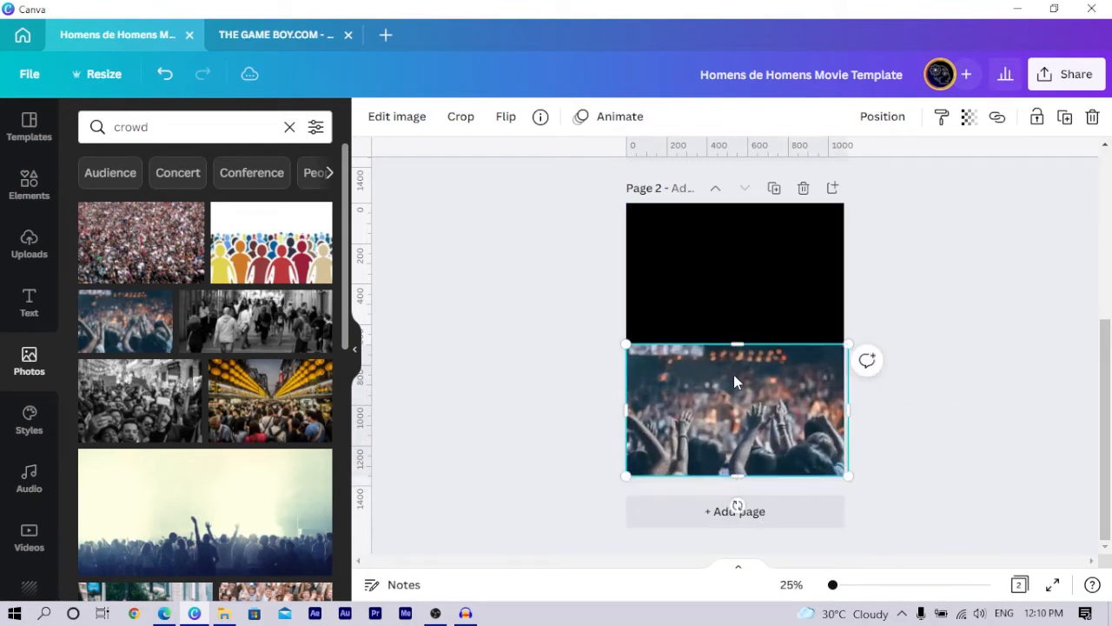
{"action": "left_click_drag", "start_coordinate": [739, 349], "coordinate": [740, 374]}
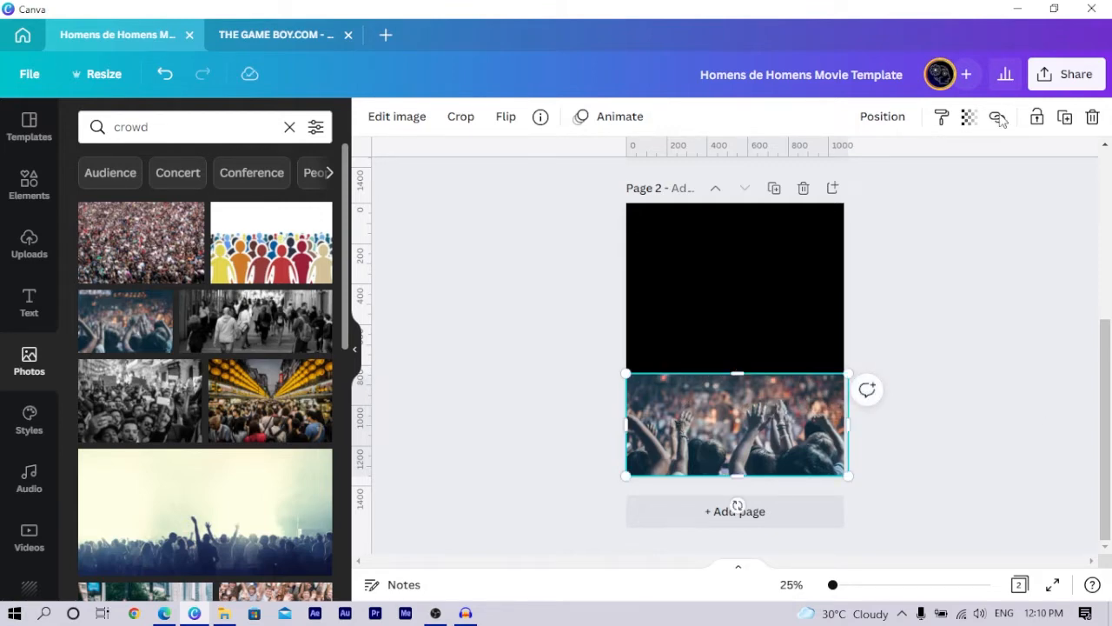
{"action": "left_click", "coordinate": [860, 116]}
{"action": "left_click", "coordinate": [812, 268]}
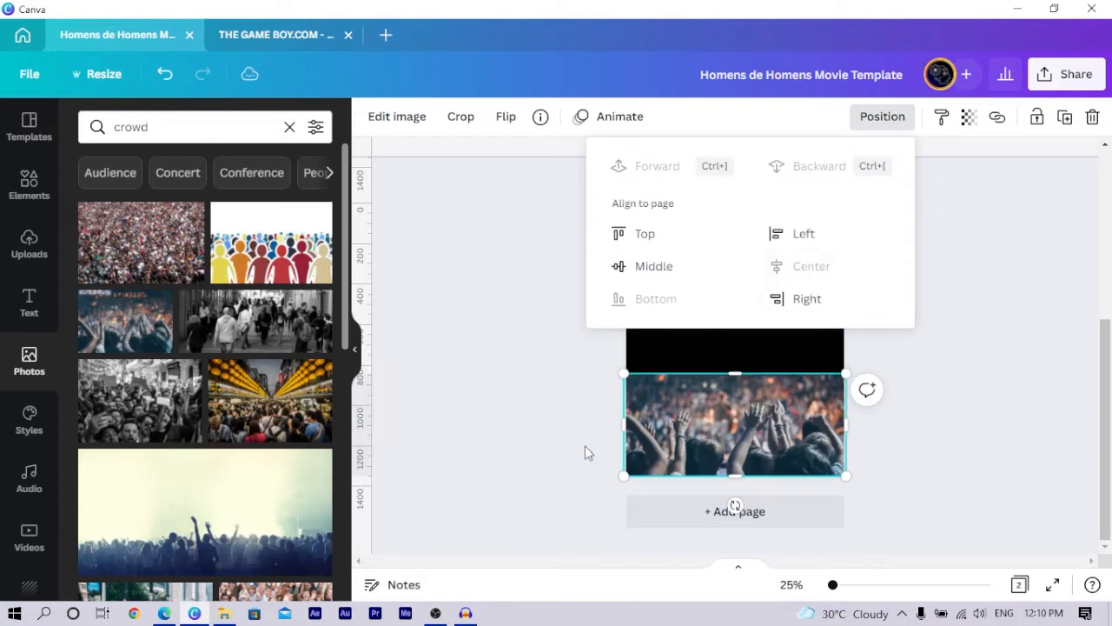
{"action": "left_click", "coordinate": [550, 468]}
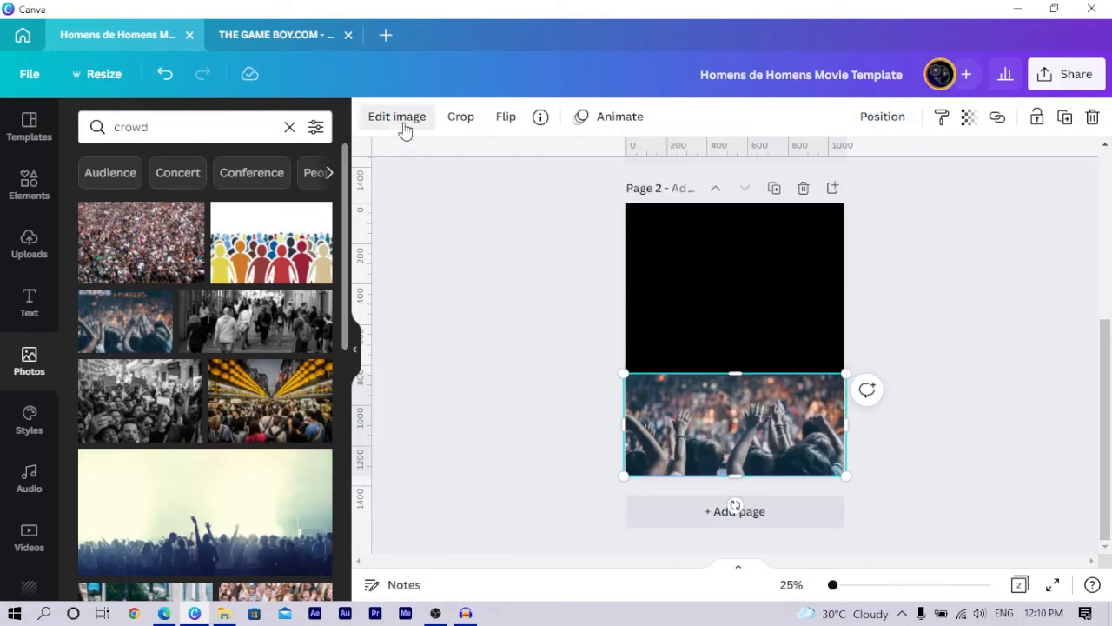
Step: Adjust the crowd photo to brightness -36, contrast 33, saturation 26 and blur -17
{"action": "left_click", "coordinate": [403, 122]}
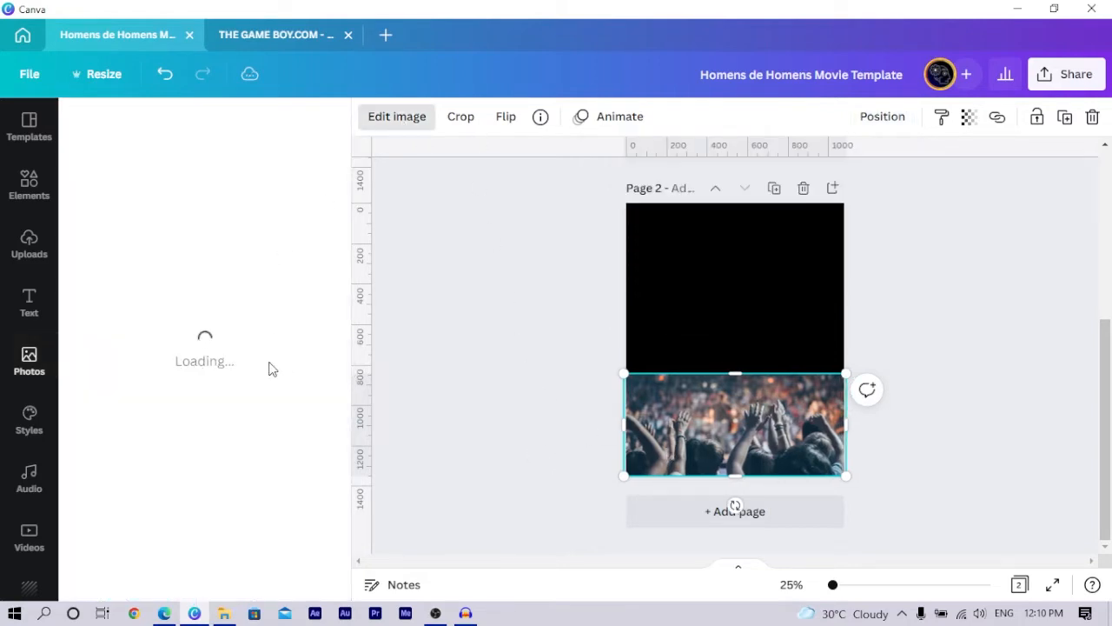
{"action": "left_click", "coordinate": [128, 274]}
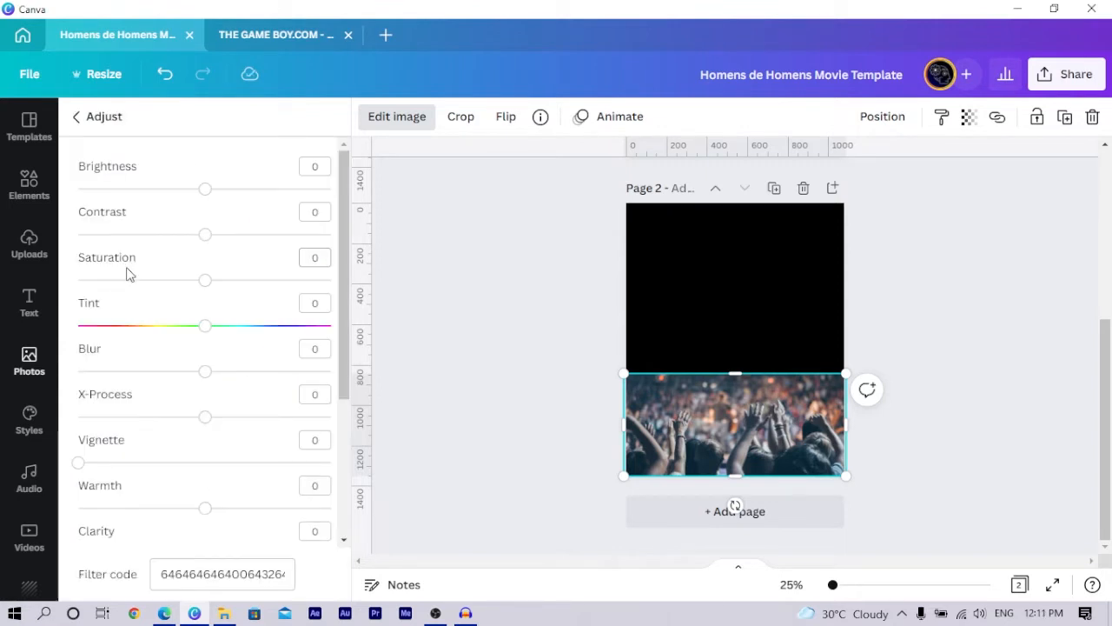
{"action": "left_click", "coordinate": [192, 190]}
{"action": "left_click_drag", "start_coordinate": [177, 199], "coordinate": [160, 193]}
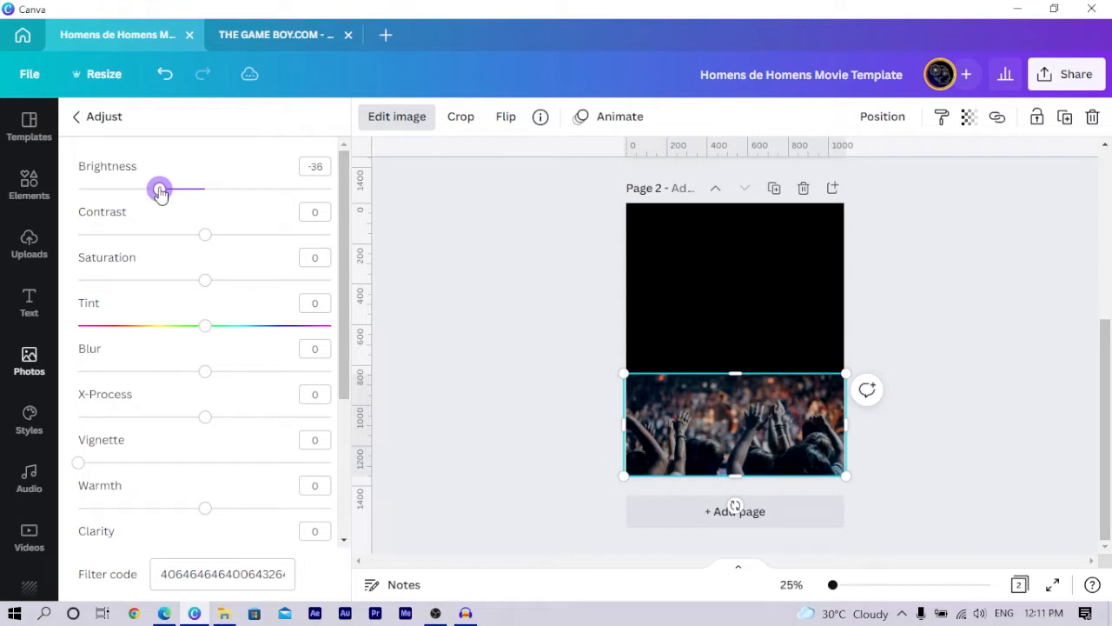
{"action": "left_click", "coordinate": [315, 167]}
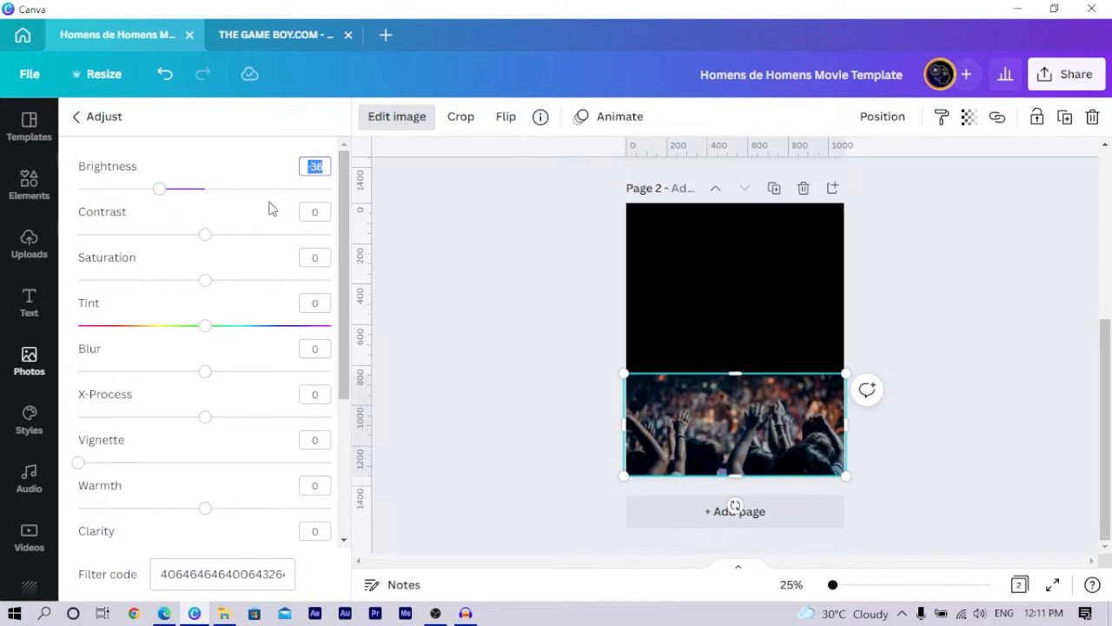
{"action": "left_click_drag", "start_coordinate": [228, 237], "coordinate": [248, 237]}
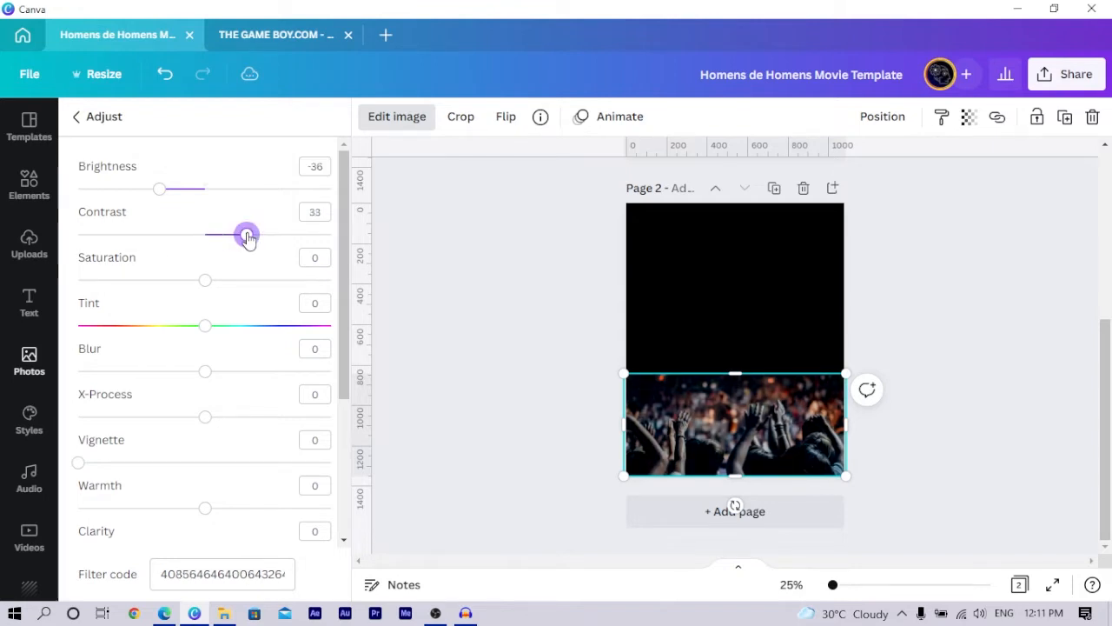
{"action": "left_click", "coordinate": [240, 281]}
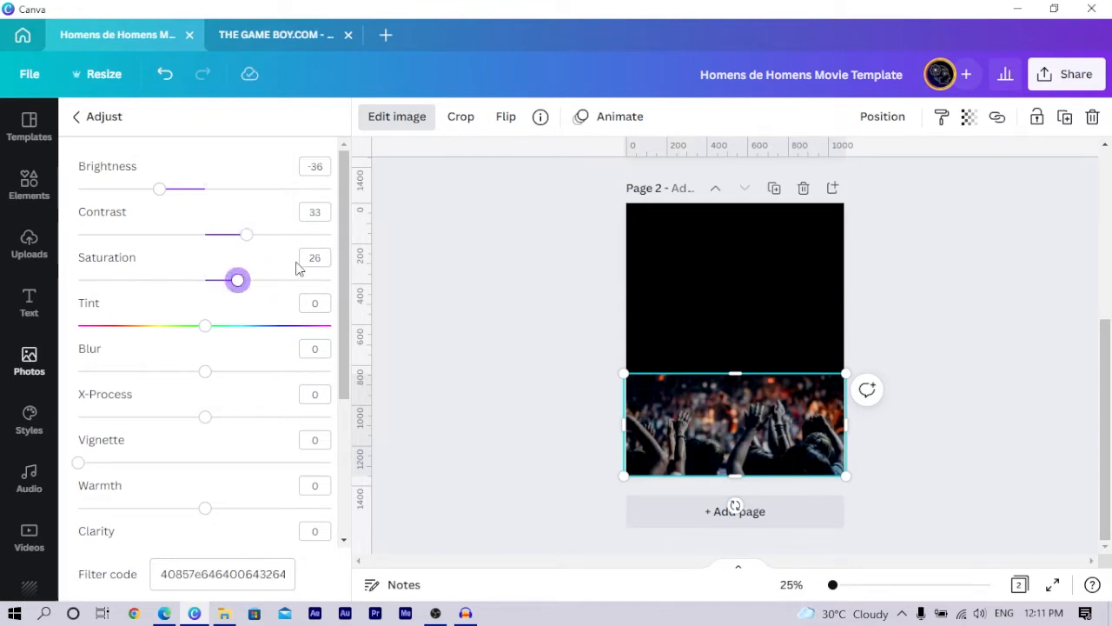
{"action": "left_click", "coordinate": [179, 372]}
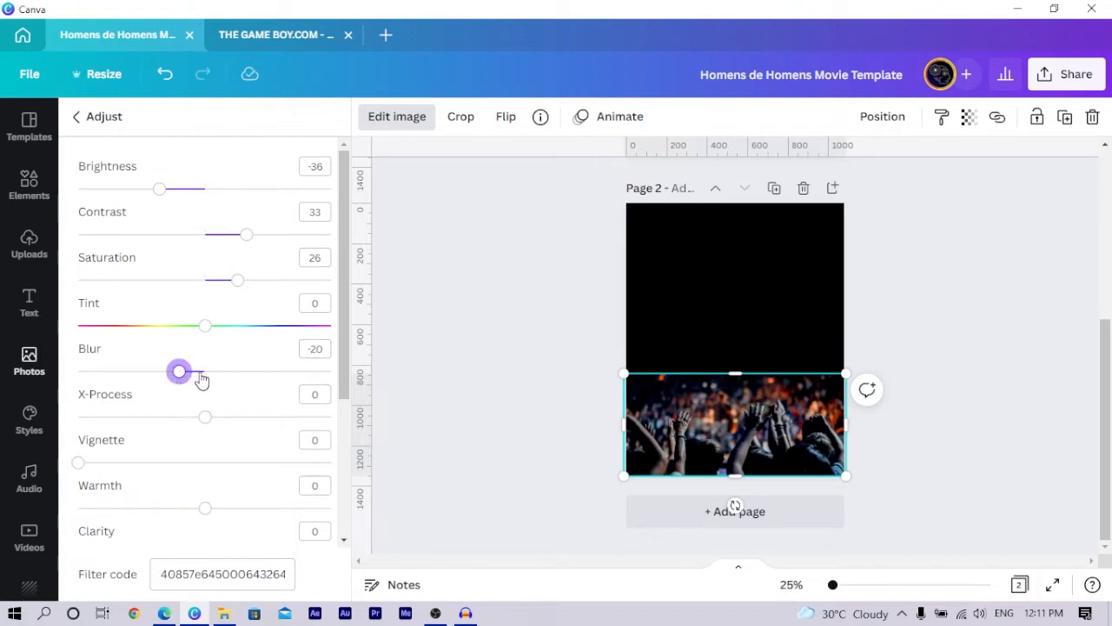
{"action": "left_click_drag", "start_coordinate": [179, 373], "coordinate": [185, 374]}
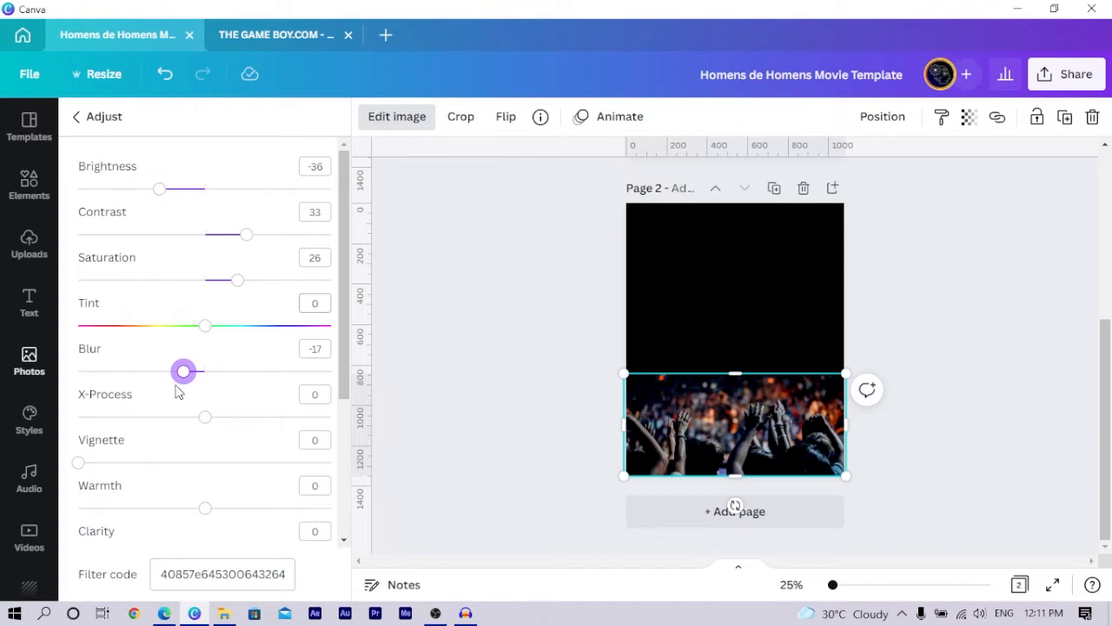
{"action": "left_click", "coordinate": [458, 262]}
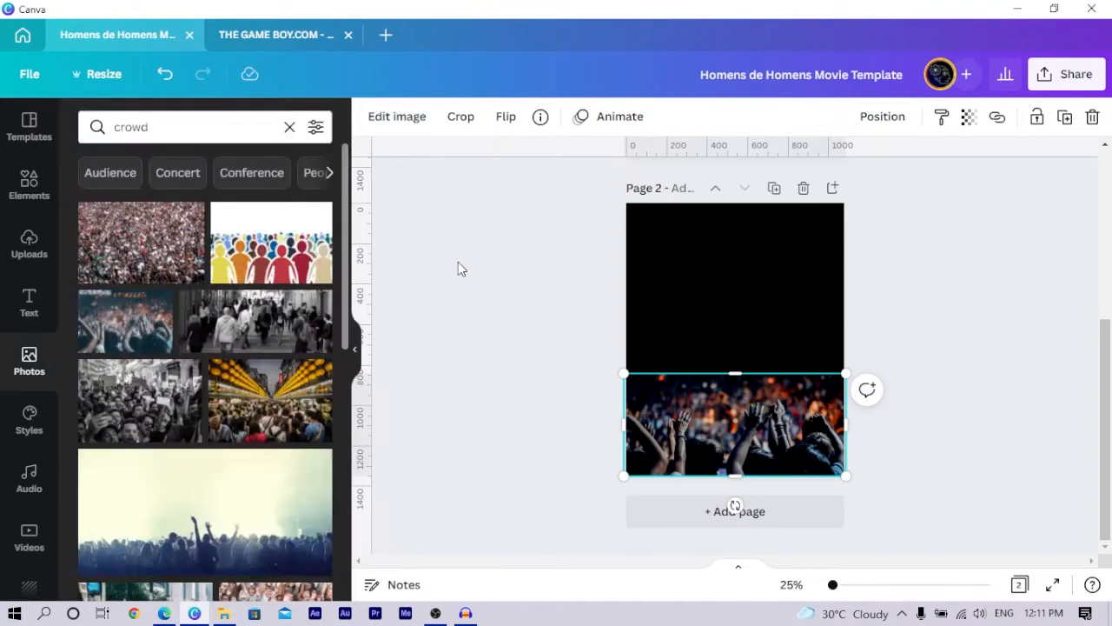
Step: Place the uploaded black gradient over the crowd photo and shift it slightly up the page
{"action": "left_click", "coordinate": [23, 203]}
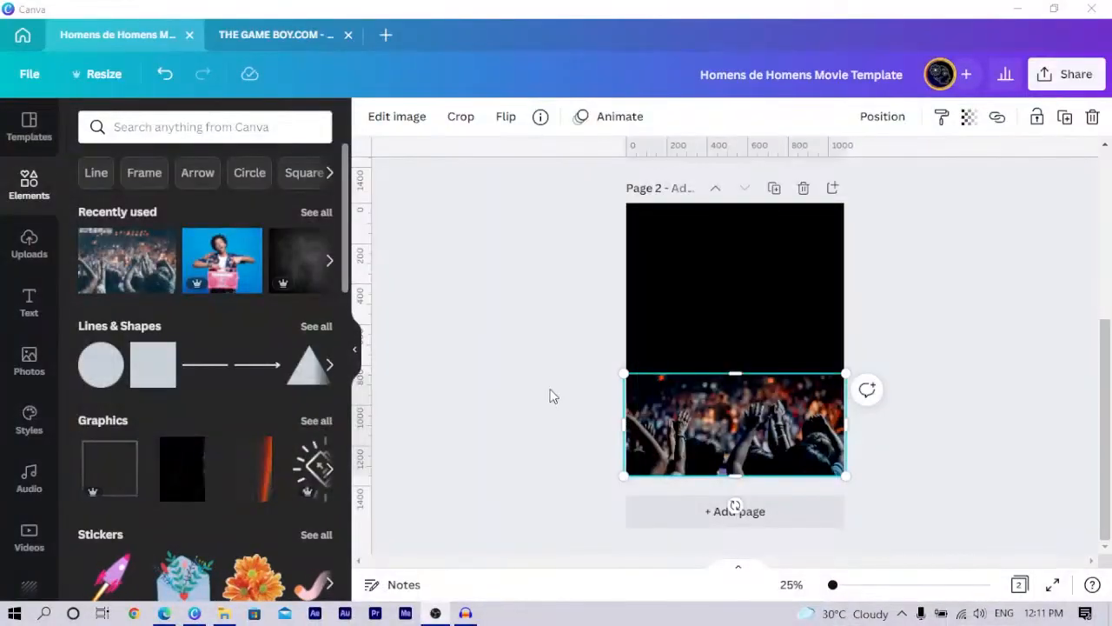
{"action": "scroll", "coordinate": [148, 409], "scroll_direction": "down", "scroll_amount": 2}
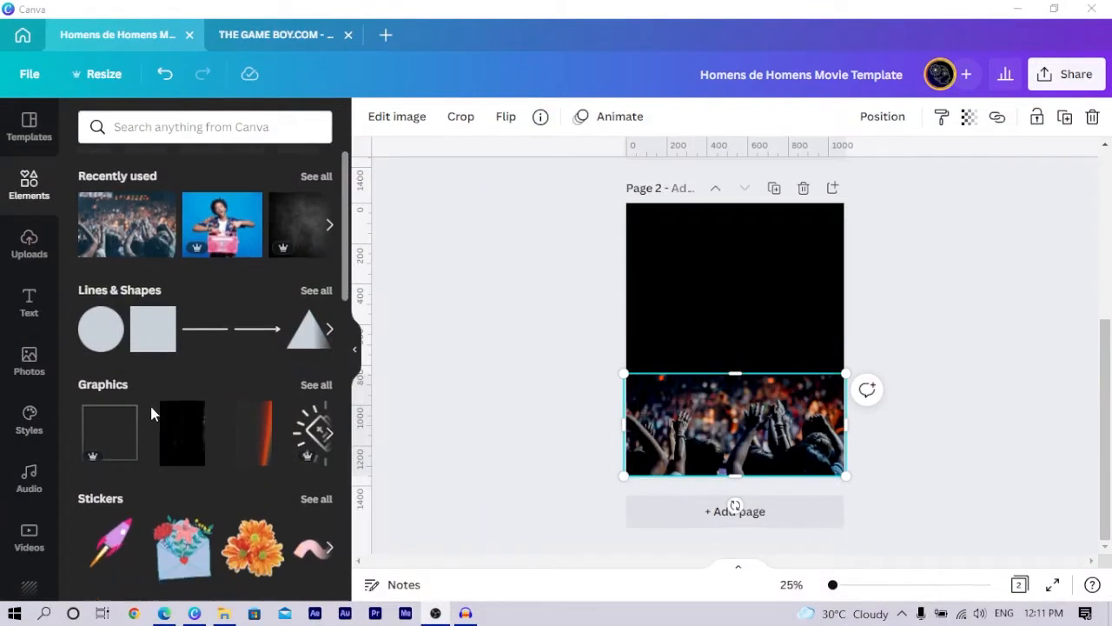
{"action": "scroll", "coordinate": [154, 410], "scroll_direction": "up", "scroll_amount": 2}
{"action": "left_click", "coordinate": [28, 238]}
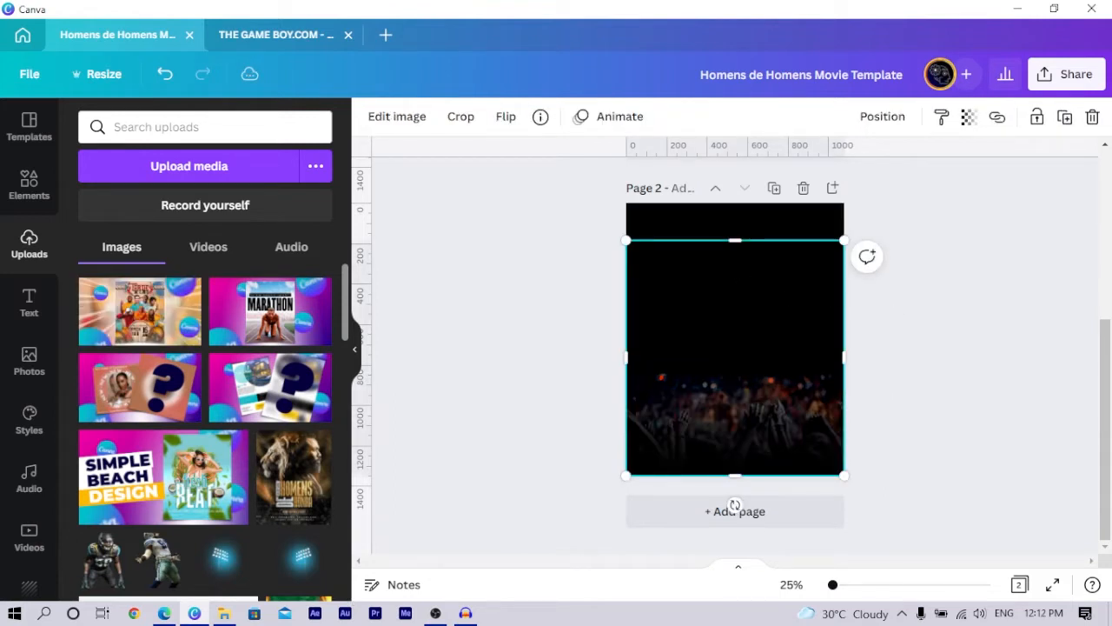
{"action": "mouse_move", "coordinate": [764, 356]}
{"action": "left_mouse_down"}
{"action": "mouse_move", "coordinate": [750, 388]}
{"action": "mouse_move", "coordinate": [785, 375]}
{"action": "mouse_move", "coordinate": [770, 377]}
{"action": "mouse_move", "coordinate": [847, 385]}
{"action": "mouse_move", "coordinate": [683, 427]}
{"action": "mouse_move", "coordinate": [785, 387]}
{"action": "mouse_move", "coordinate": [775, 351]}
{"action": "left_mouse_up"}
{"action": "left_click_drag", "start_coordinate": [676, 321], "coordinate": [668, 375]}
Step: Flip the black gradient vertically, align it with the crowd photo's upper edge and trim the part hanging below the page
{"action": "left_click", "coordinate": [500, 116]}
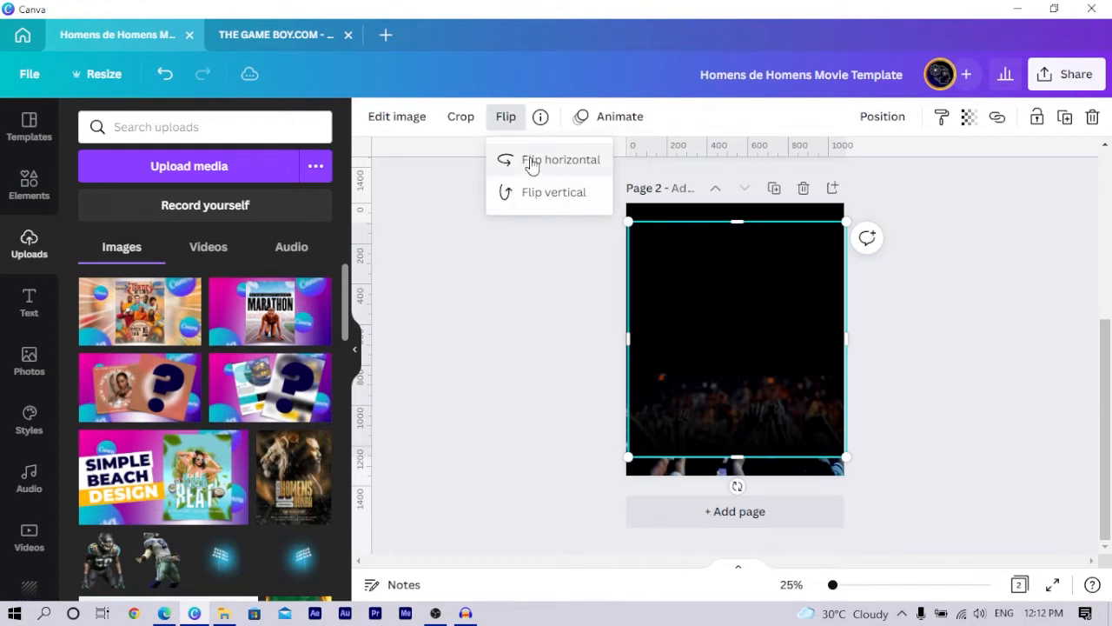
{"action": "left_click", "coordinate": [539, 195]}
{"action": "left_click_drag", "start_coordinate": [723, 236], "coordinate": [721, 392]}
{"action": "scroll", "coordinate": [738, 540], "scroll_direction": "down", "scroll_amount": 1}
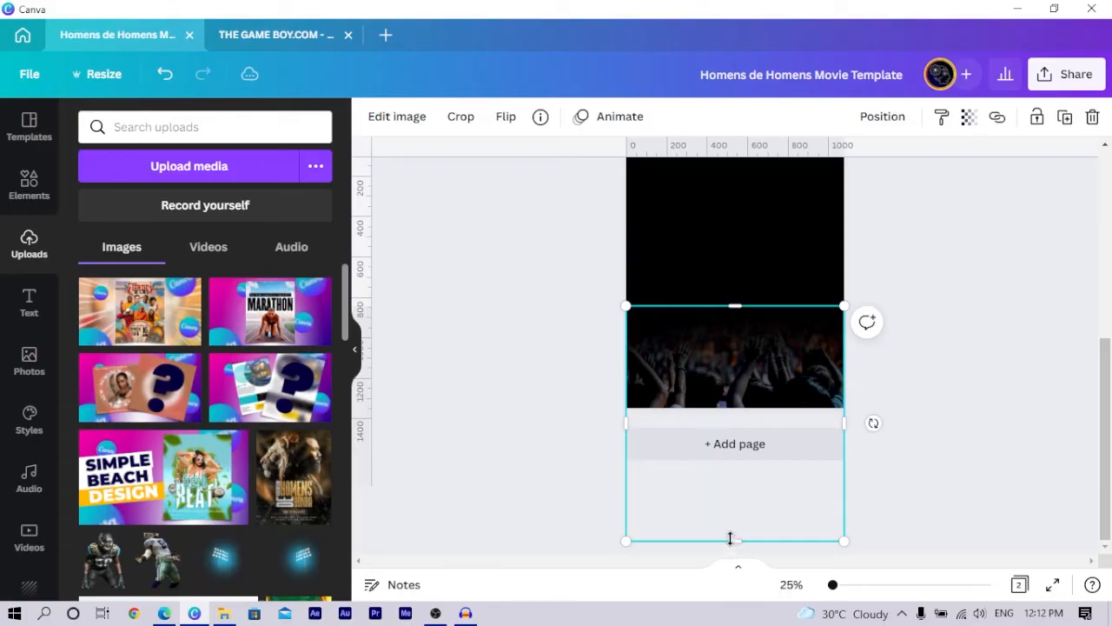
{"action": "left_click_drag", "start_coordinate": [730, 536], "coordinate": [727, 472]}
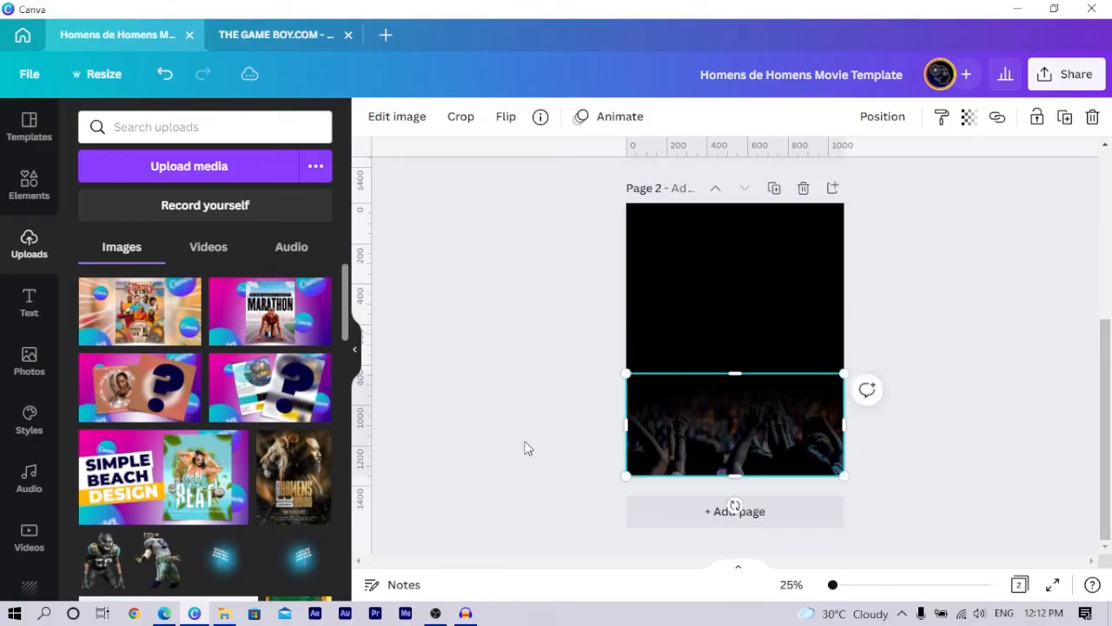
{"action": "left_click", "coordinate": [526, 448]}
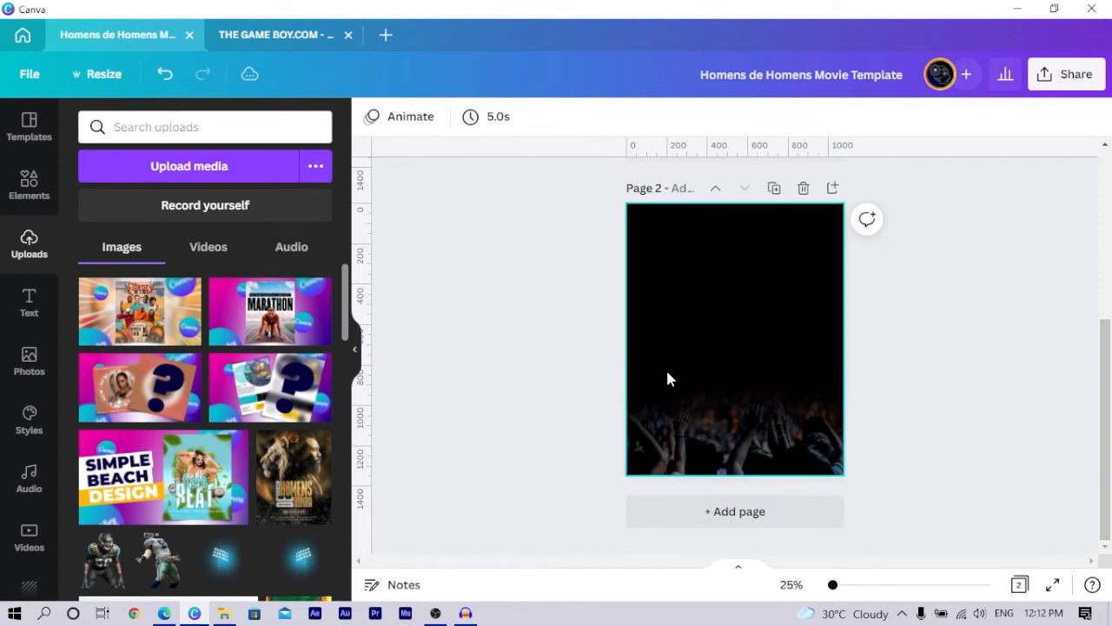
Step: Check the reference poster on page 1, then add the recently used lion side-view photo and black-suit man photo to page 2
{"action": "scroll", "coordinate": [537, 397], "scroll_direction": "up", "scroll_amount": 2}
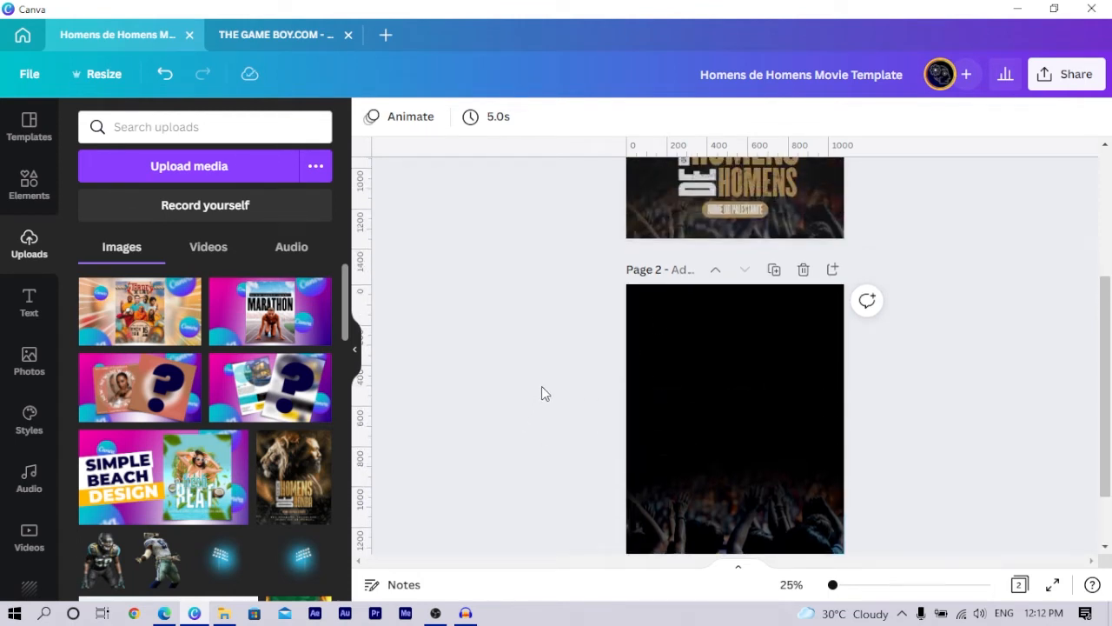
{"action": "scroll", "coordinate": [543, 389], "scroll_direction": "up", "scroll_amount": 5}
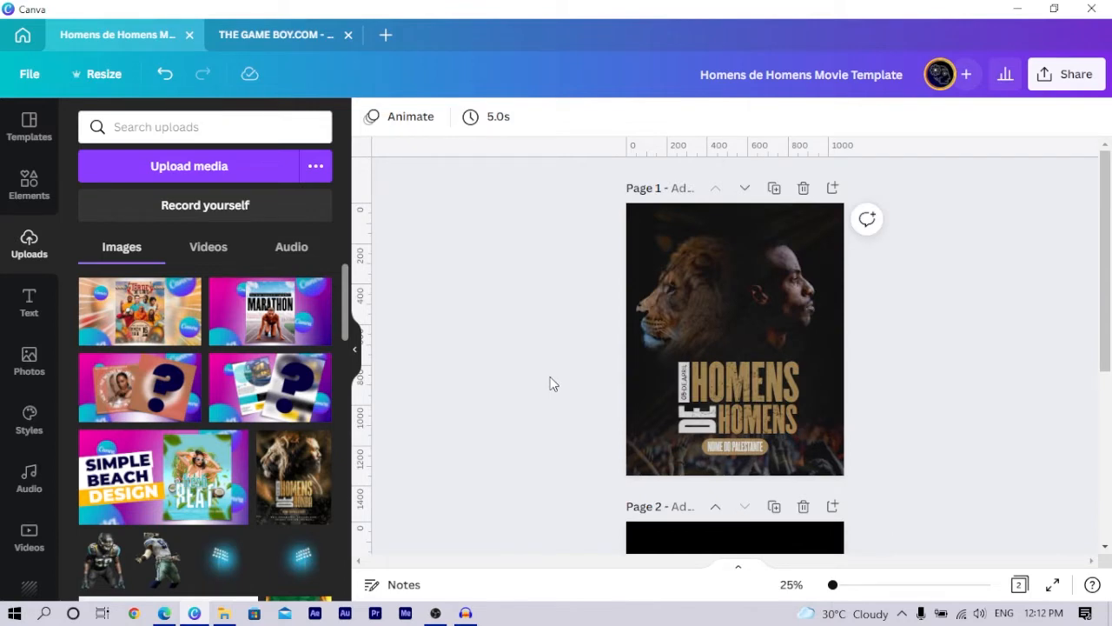
{"action": "scroll", "coordinate": [549, 383], "scroll_direction": "down", "scroll_amount": 7}
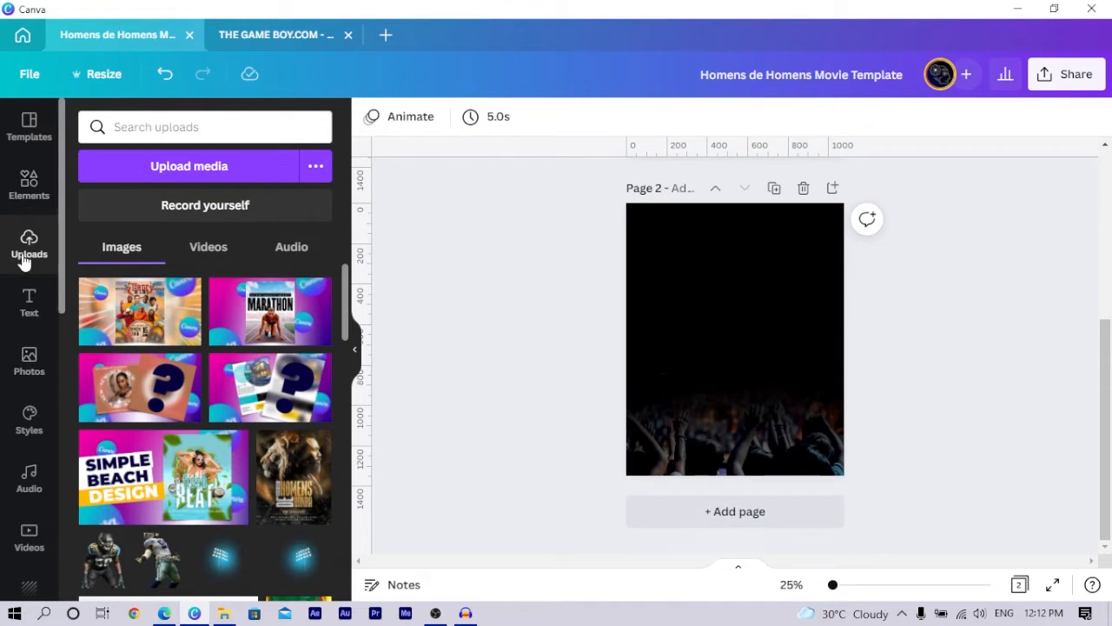
{"action": "left_click", "coordinate": [27, 372]}
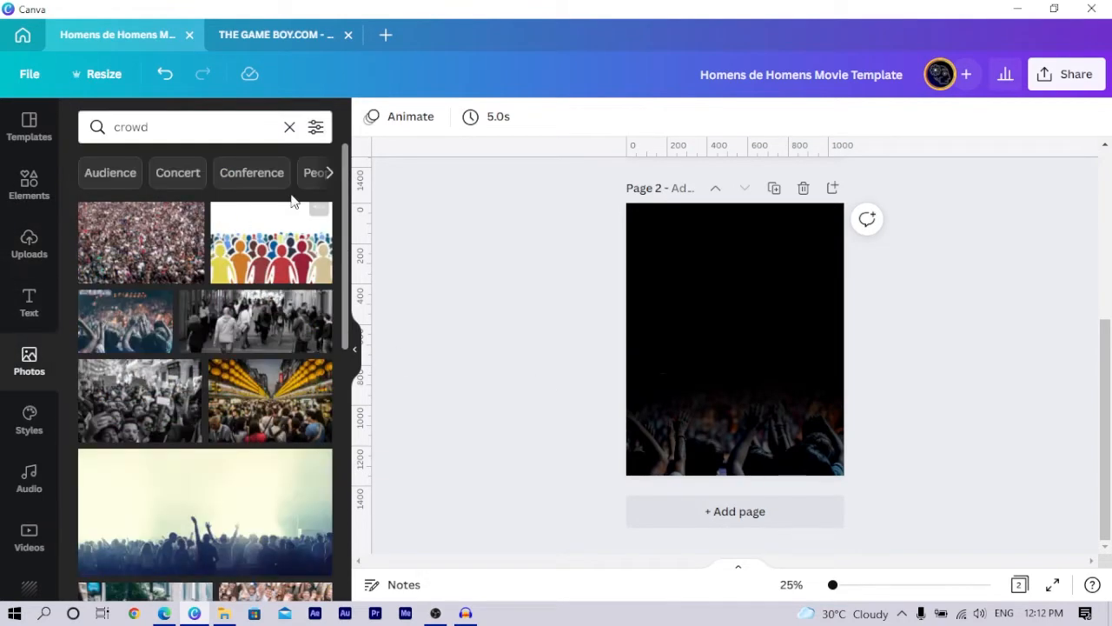
{"action": "left_click", "coordinate": [290, 127]}
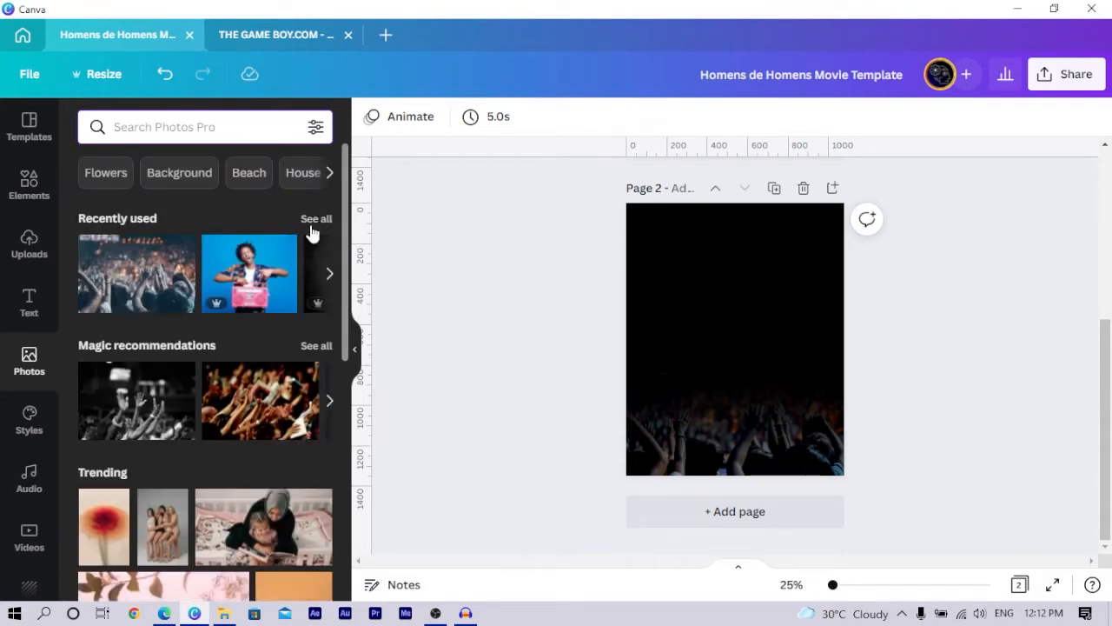
{"action": "left_click", "coordinate": [317, 219]}
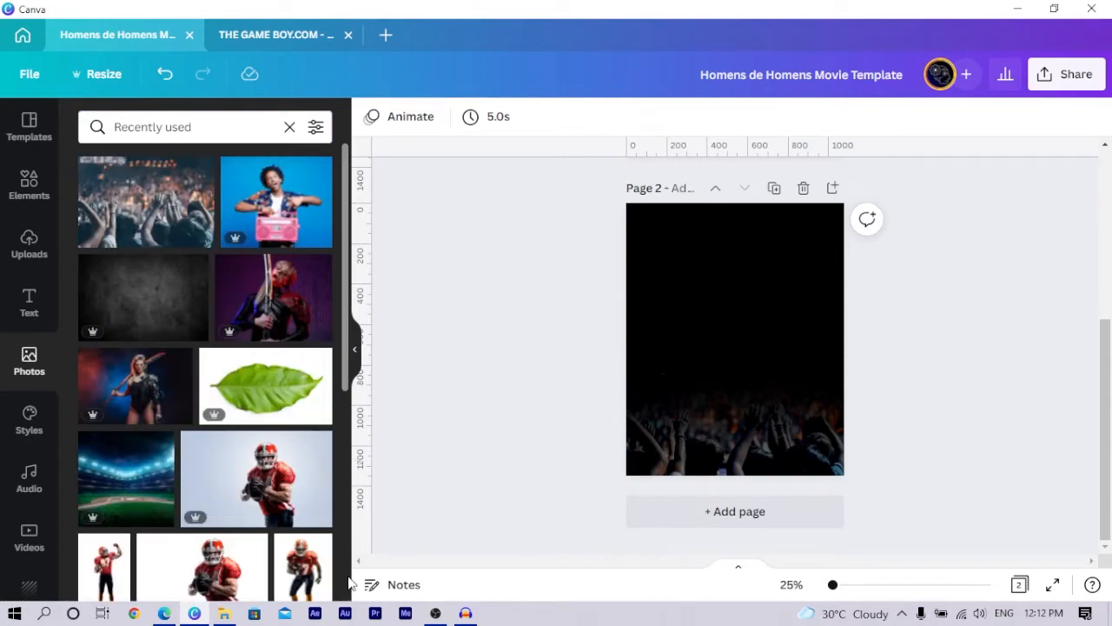
{"action": "scroll", "coordinate": [346, 581], "scroll_direction": "down", "scroll_amount": 5}
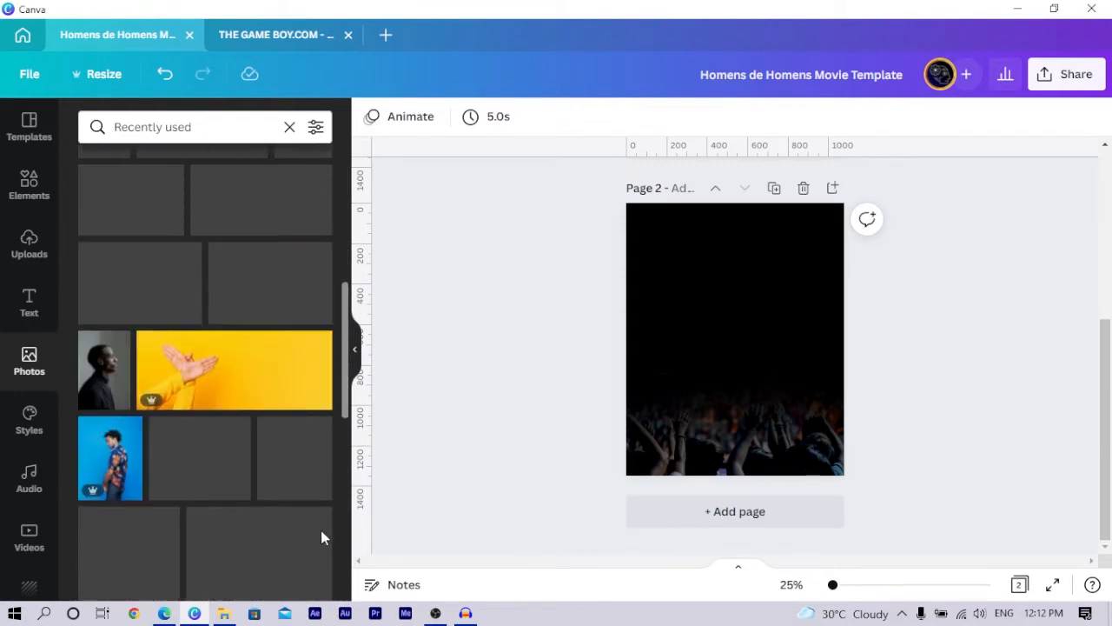
{"action": "scroll", "coordinate": [321, 530], "scroll_direction": "up", "scroll_amount": 10}
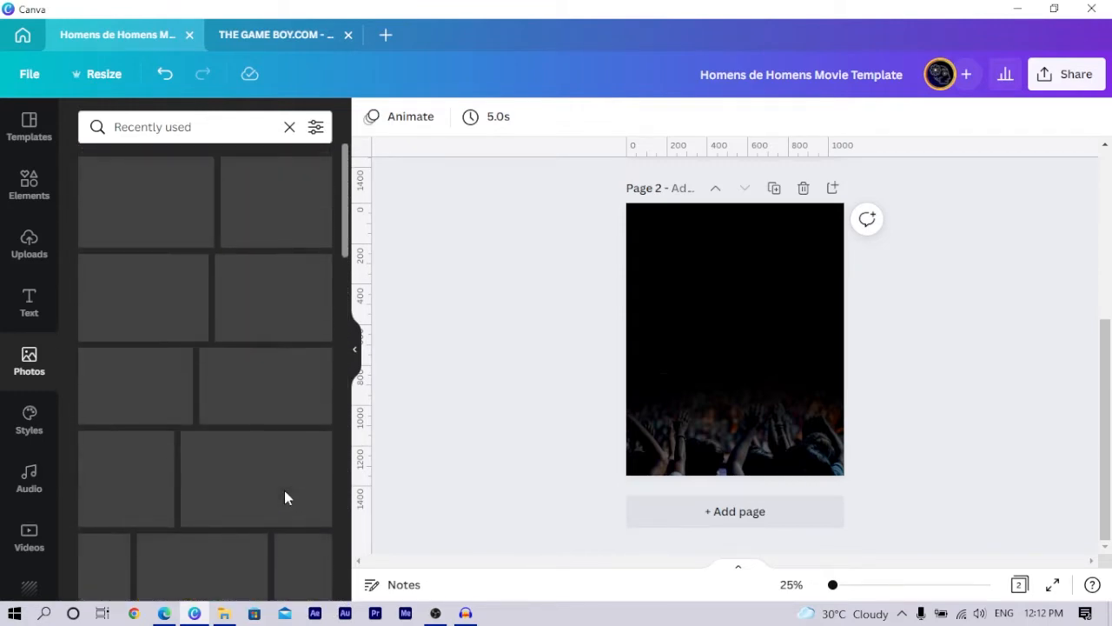
{"action": "scroll", "coordinate": [285, 497], "scroll_direction": "down", "scroll_amount": 5}
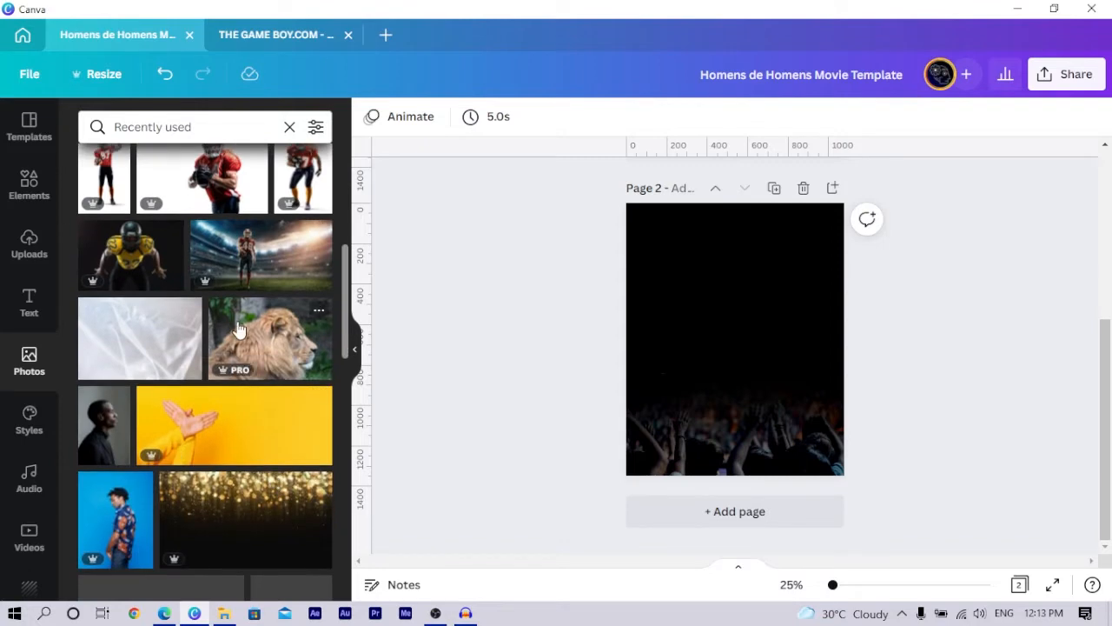
{"action": "left_click", "coordinate": [239, 329]}
{"action": "left_click", "coordinate": [96, 424]}
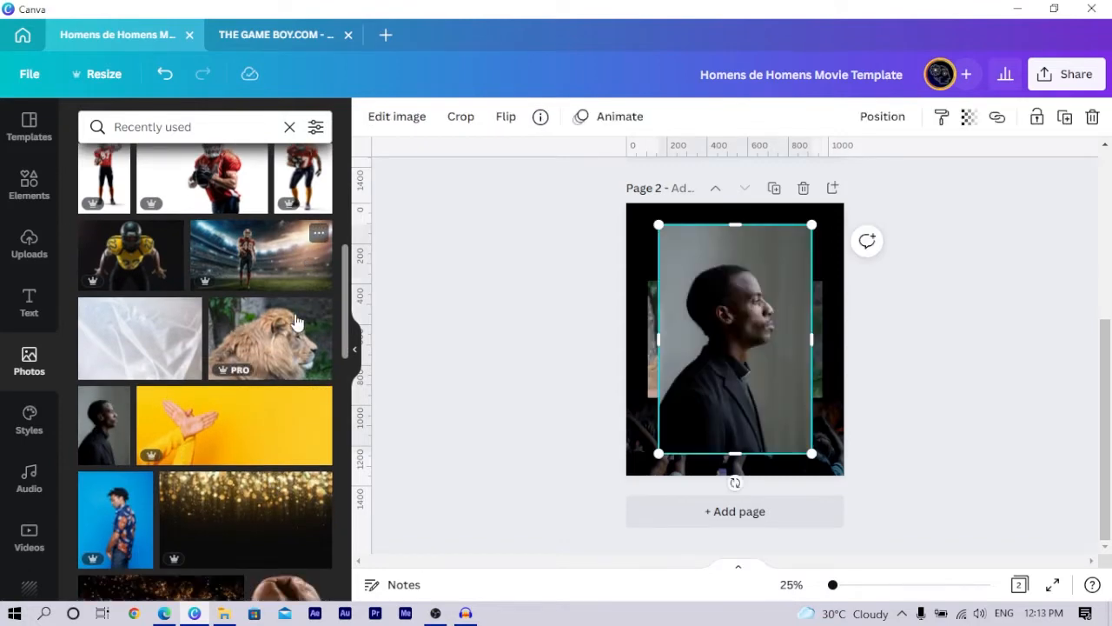
Step: Examine the titles and source details of the lion photo and the man in black suit photo
{"action": "left_click", "coordinate": [319, 310]}
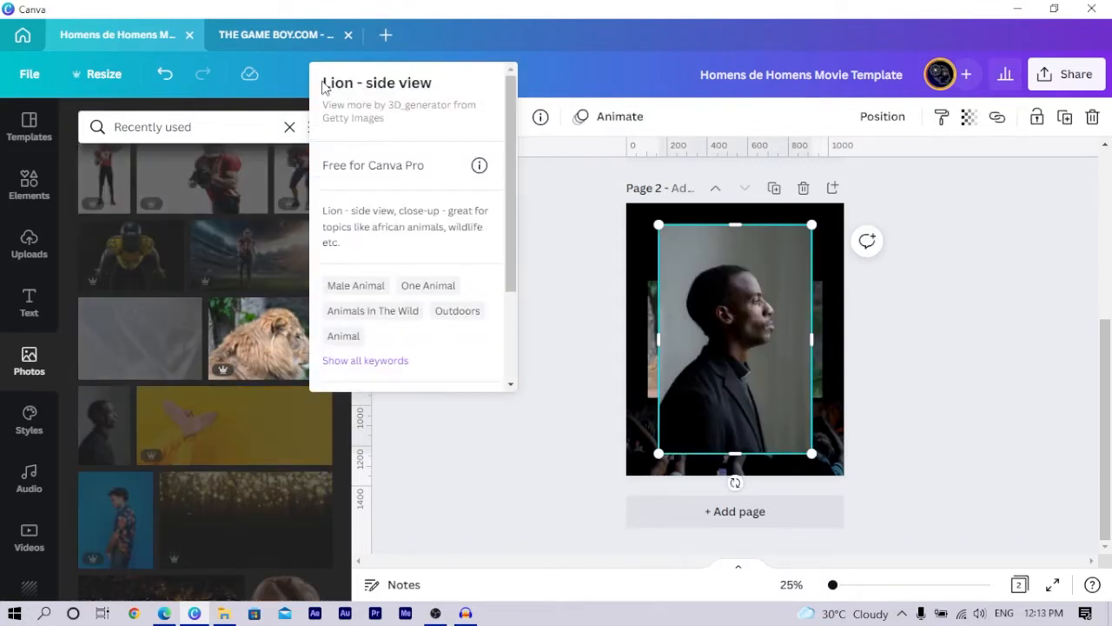
{"action": "left_click", "coordinate": [99, 432]}
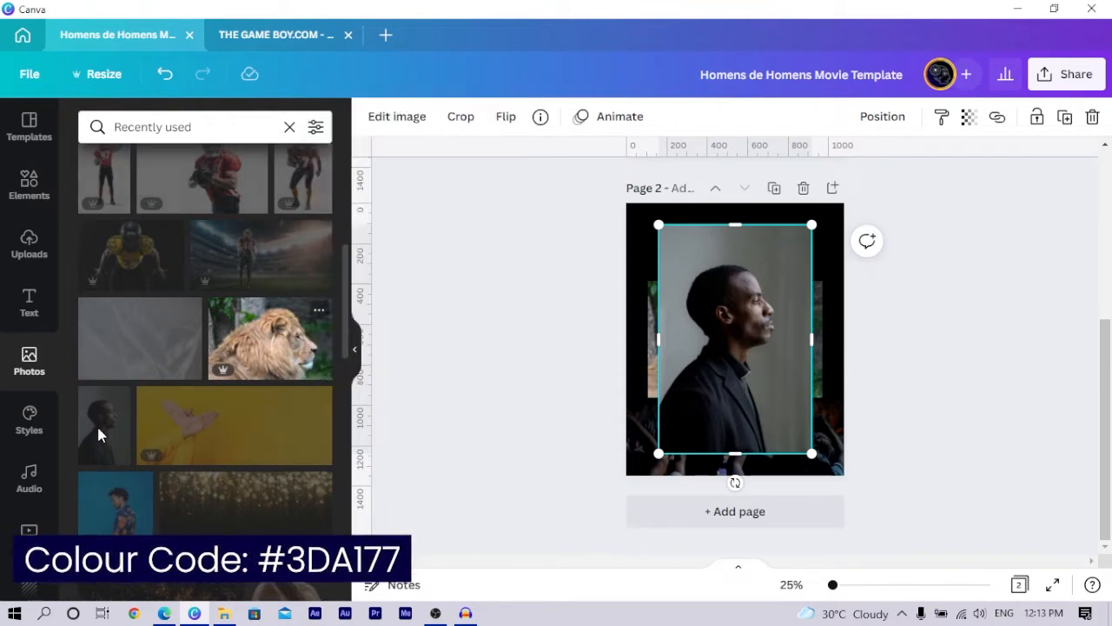
{"action": "left_click", "coordinate": [116, 399]}
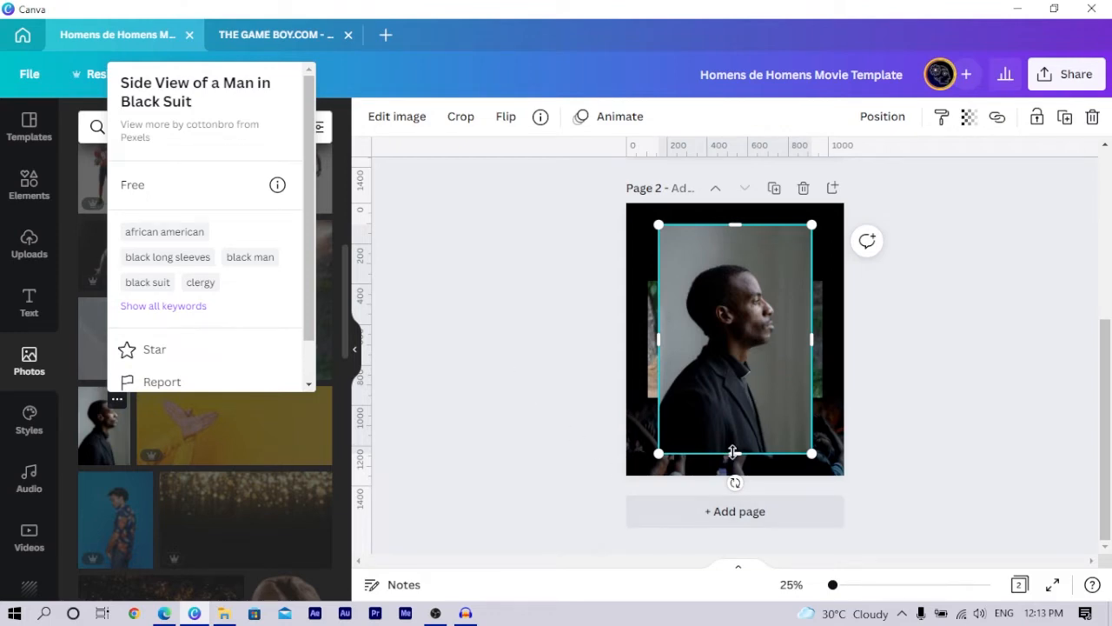
{"action": "left_click", "coordinate": [448, 326]}
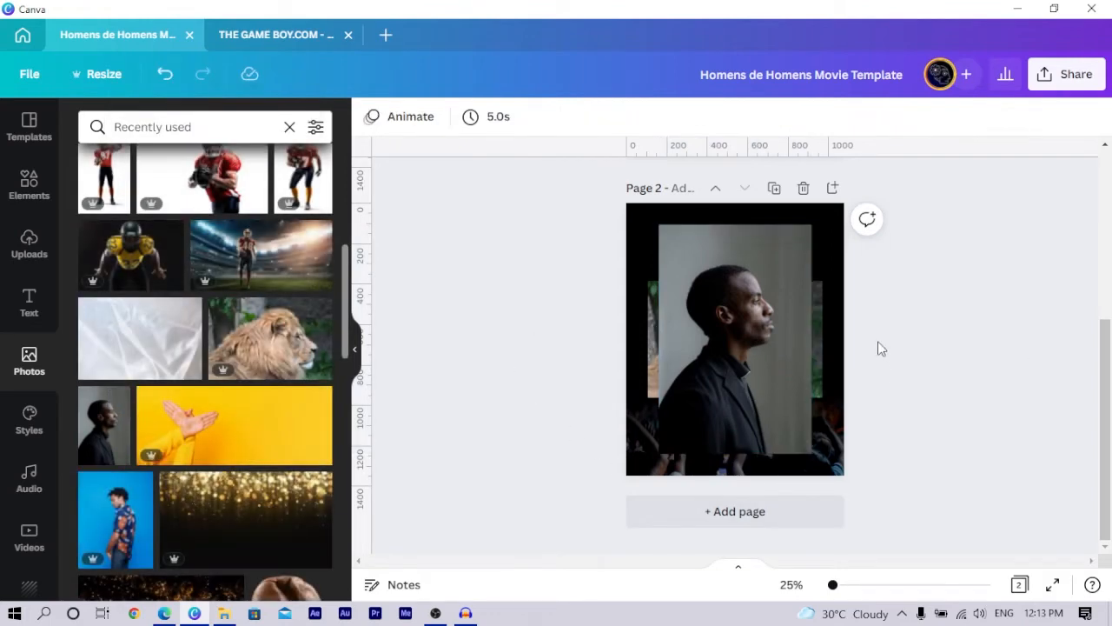
Step: Move the man photo toward the right side of the page and remove its background
{"action": "left_click_drag", "start_coordinate": [762, 360], "coordinate": [812, 365]}
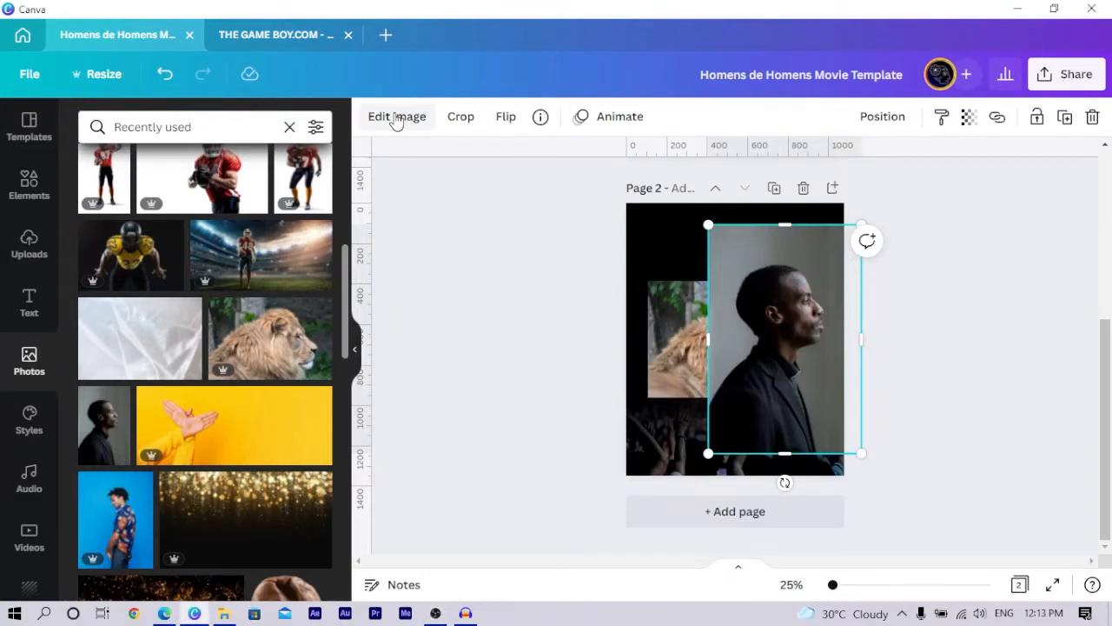
{"action": "left_click", "coordinate": [396, 117]}
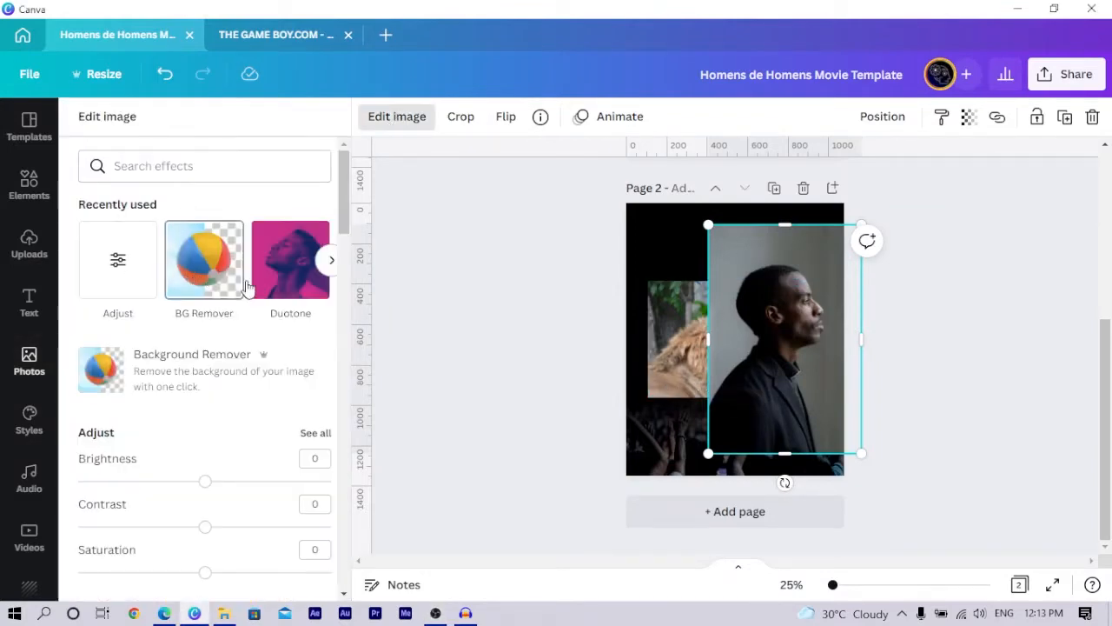
{"action": "left_click", "coordinate": [248, 288]}
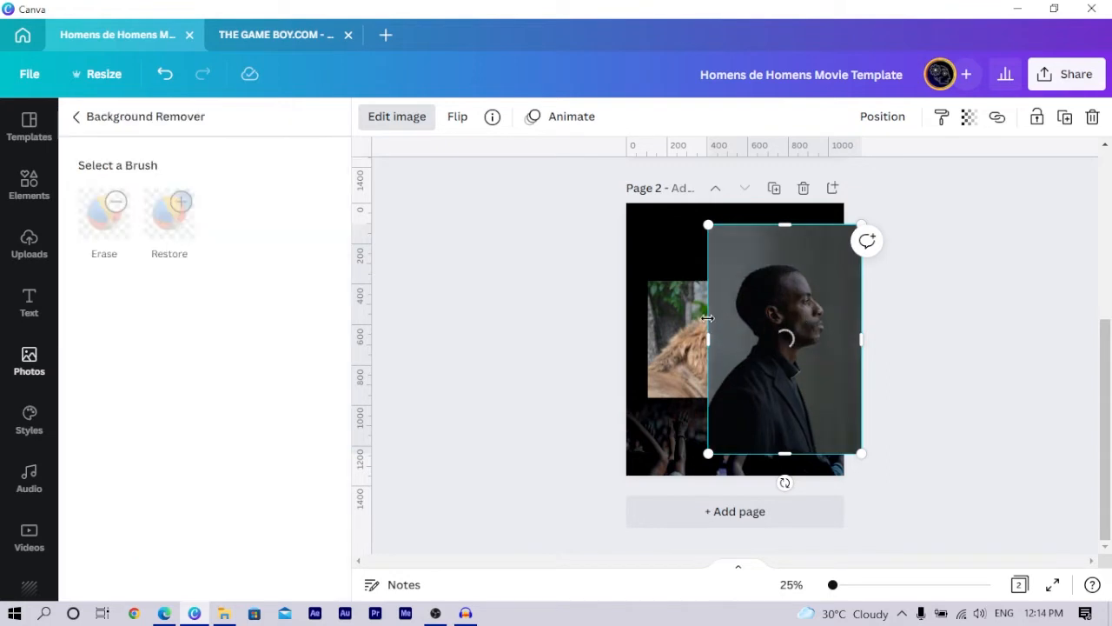
Step: Remove the lion photo's background and place the lion in the page's upper right area, behind the man's head
{"action": "left_click_drag", "start_coordinate": [670, 332], "coordinate": [583, 310]}
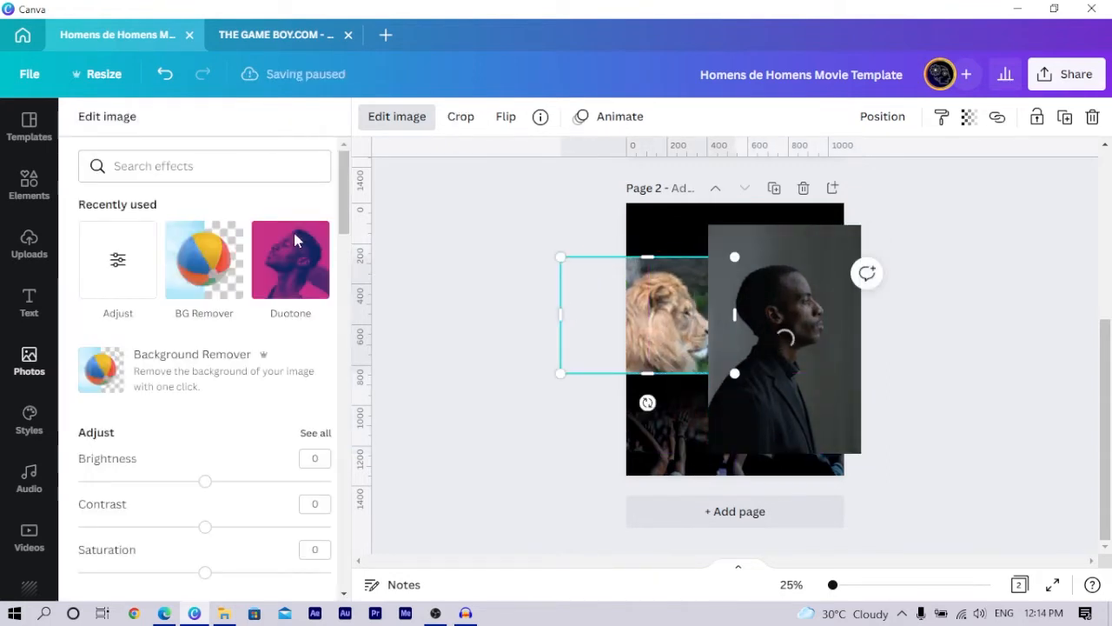
{"action": "left_click", "coordinate": [107, 287]}
{"action": "left_click", "coordinate": [77, 115]}
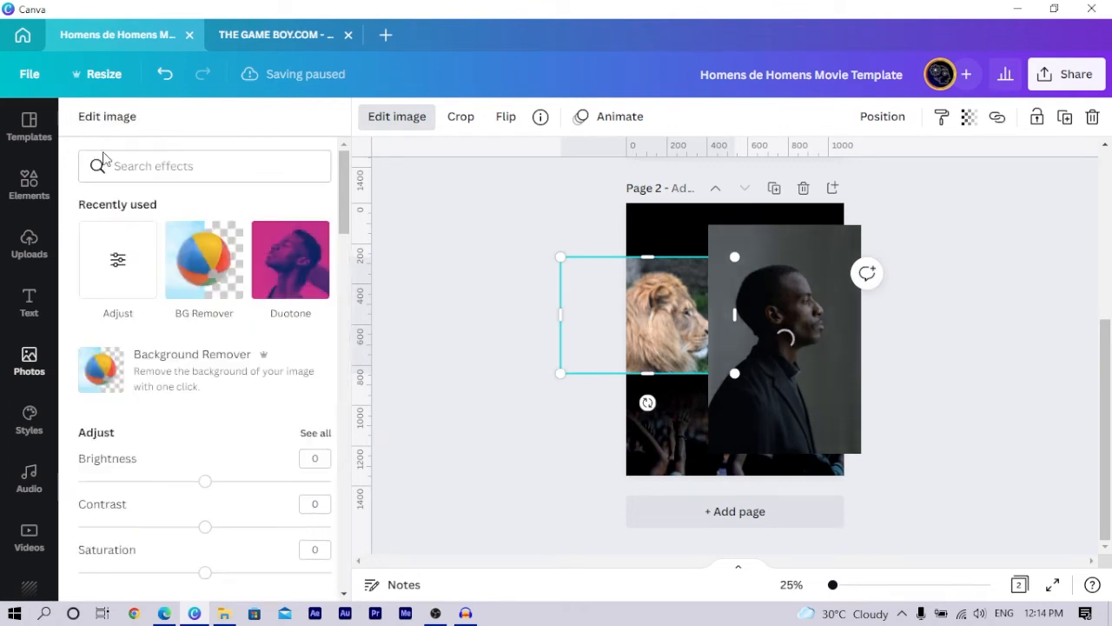
{"action": "left_click", "coordinate": [217, 297]}
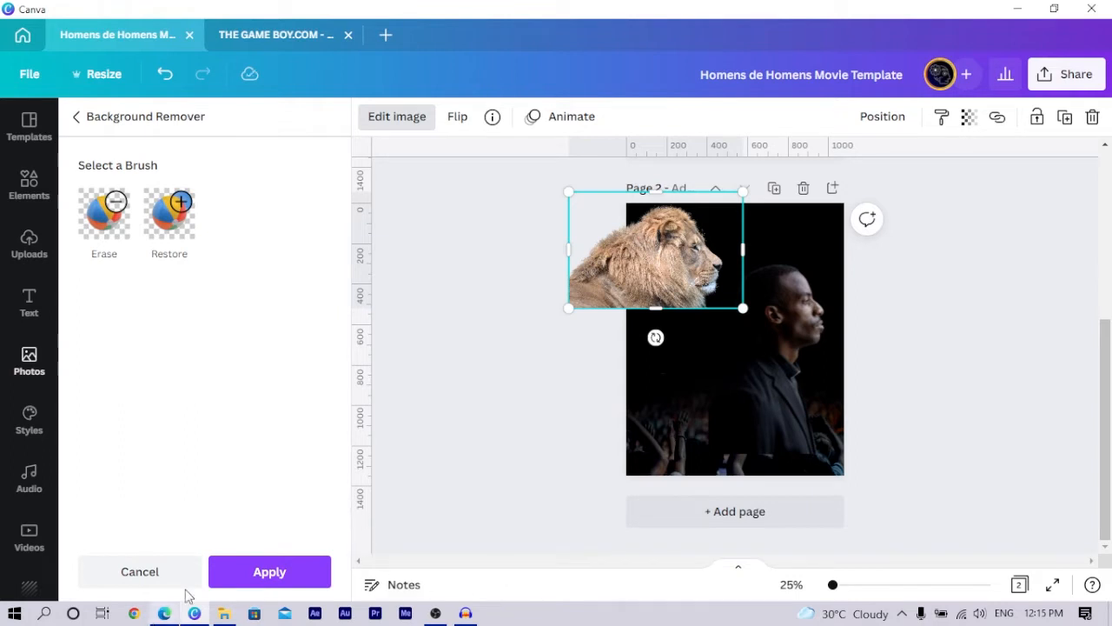
{"action": "left_click", "coordinate": [244, 576]}
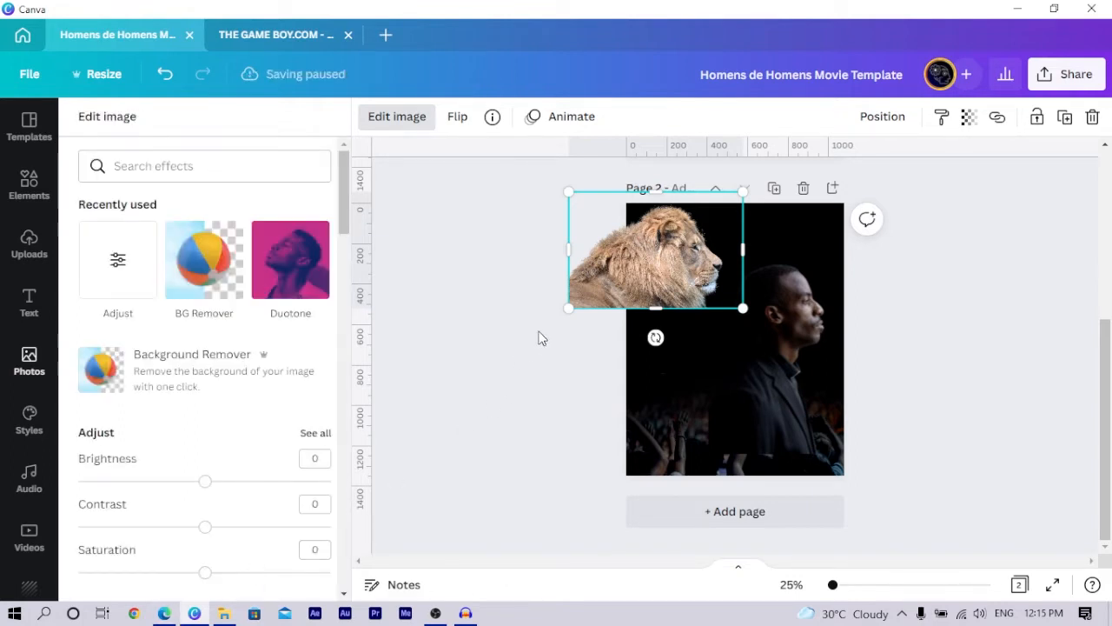
{"action": "left_click_drag", "start_coordinate": [650, 280], "coordinate": [773, 301]}
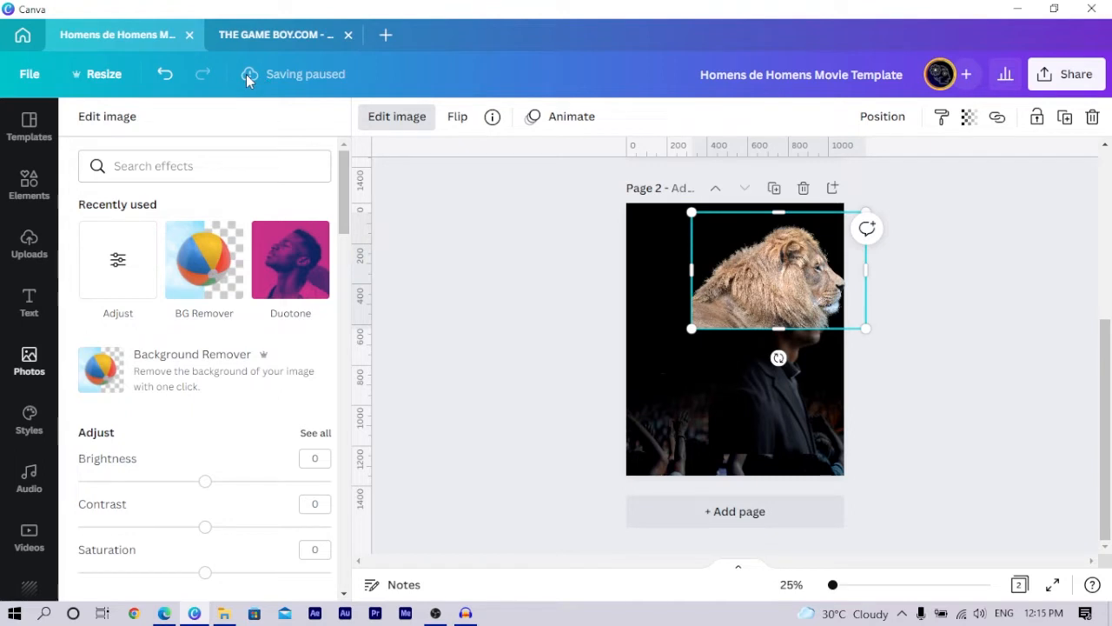
Step: Adjust the man photo to brightness -11, contrast 20 and saturation 23
{"action": "left_click", "coordinate": [760, 362]}
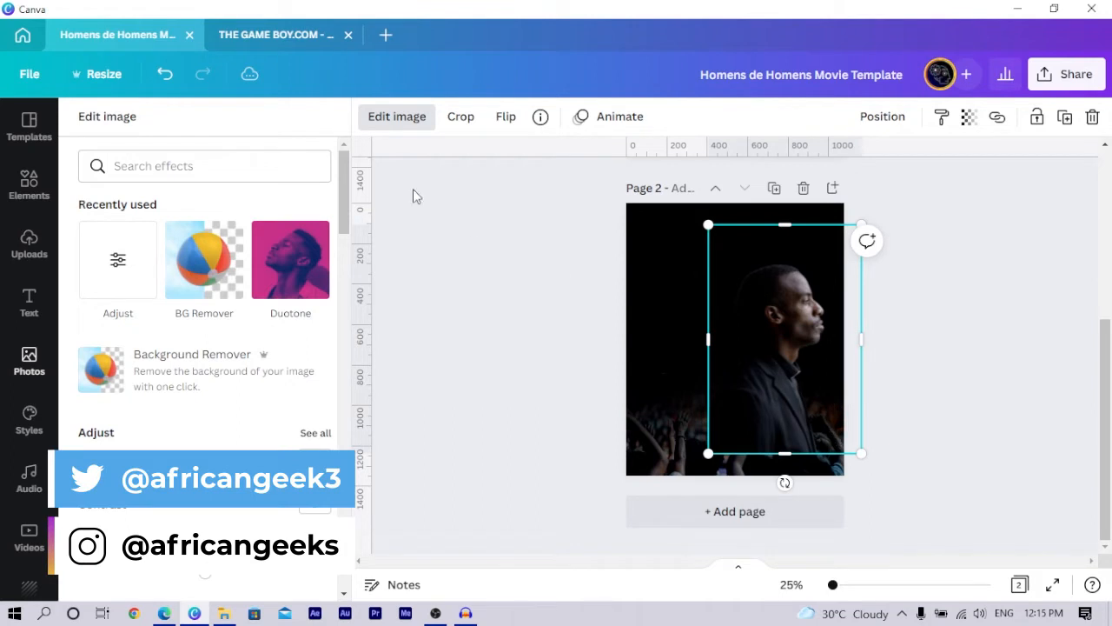
{"action": "left_click", "coordinate": [403, 116]}
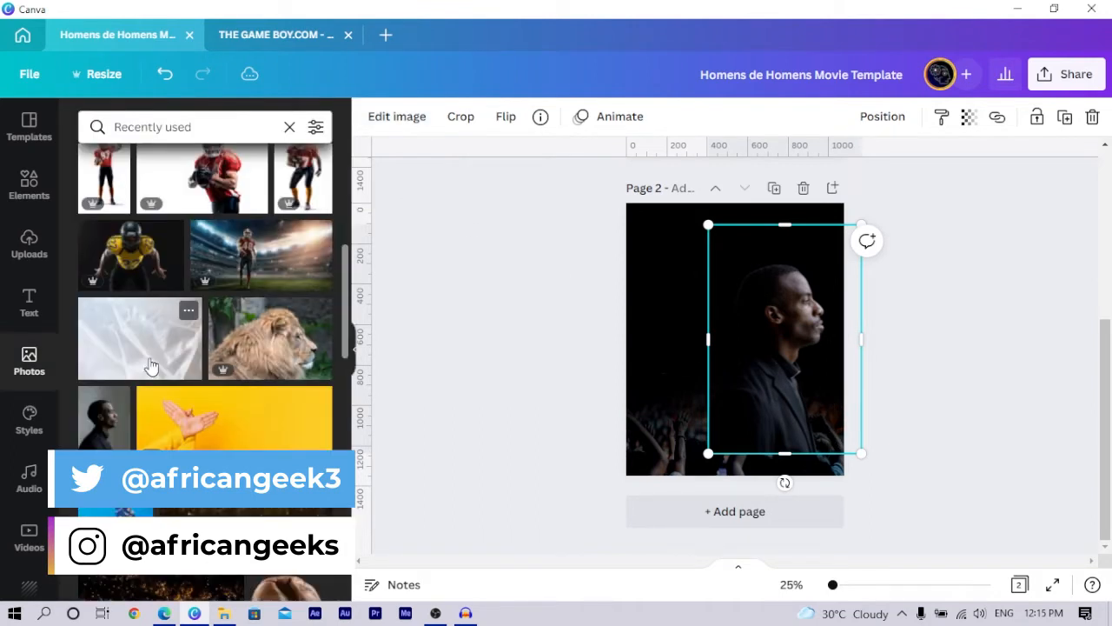
{"action": "left_click", "coordinate": [403, 117]}
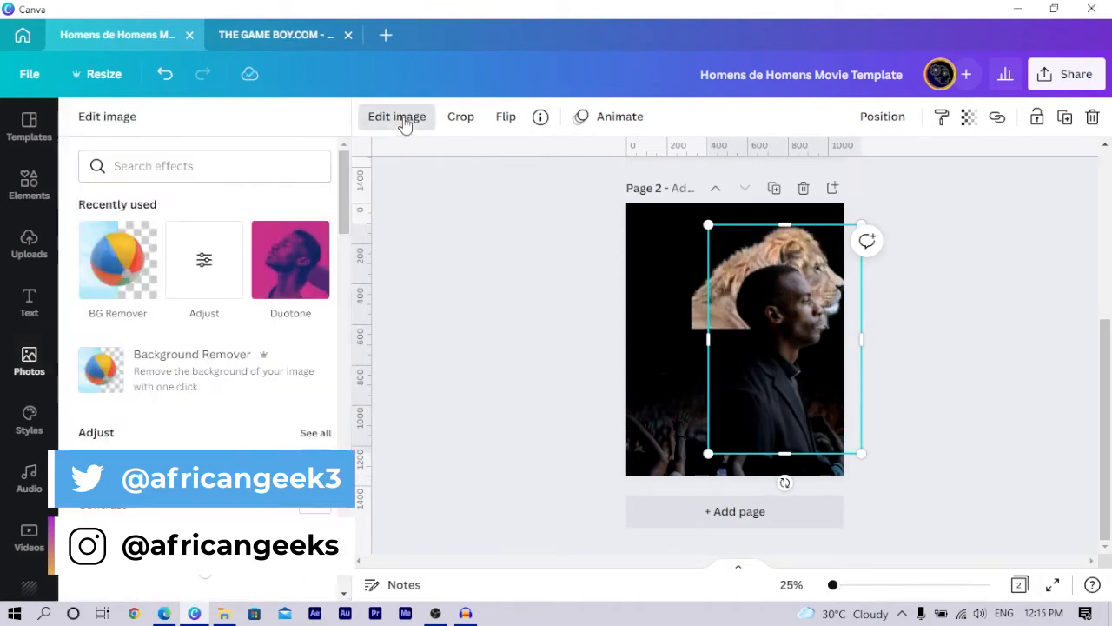
{"action": "left_click", "coordinate": [179, 274]}
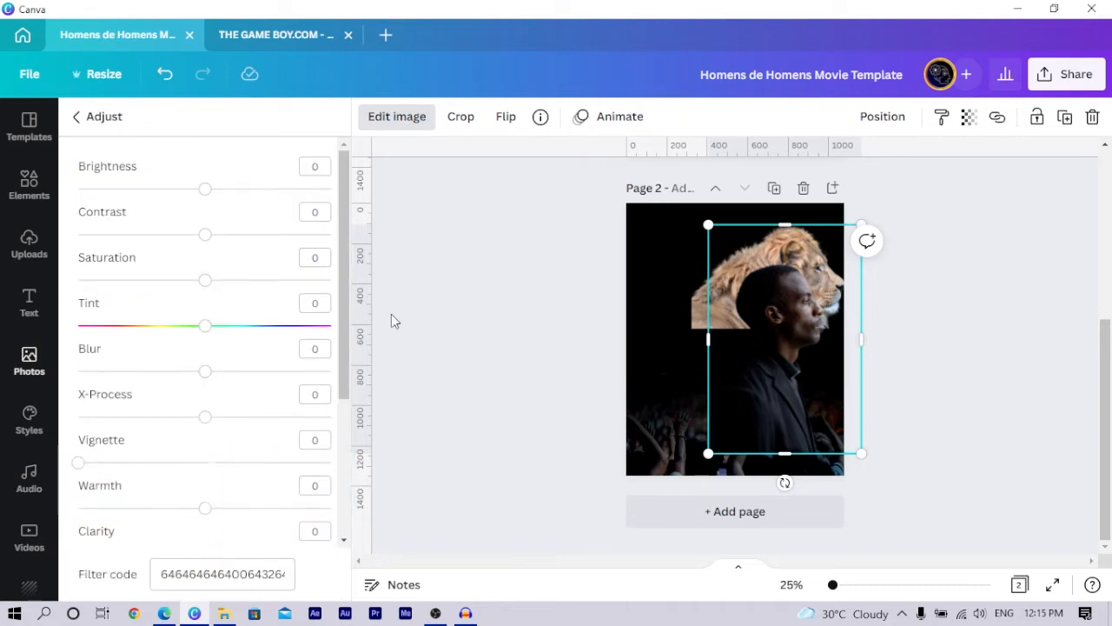
{"action": "left_click", "coordinate": [192, 189]}
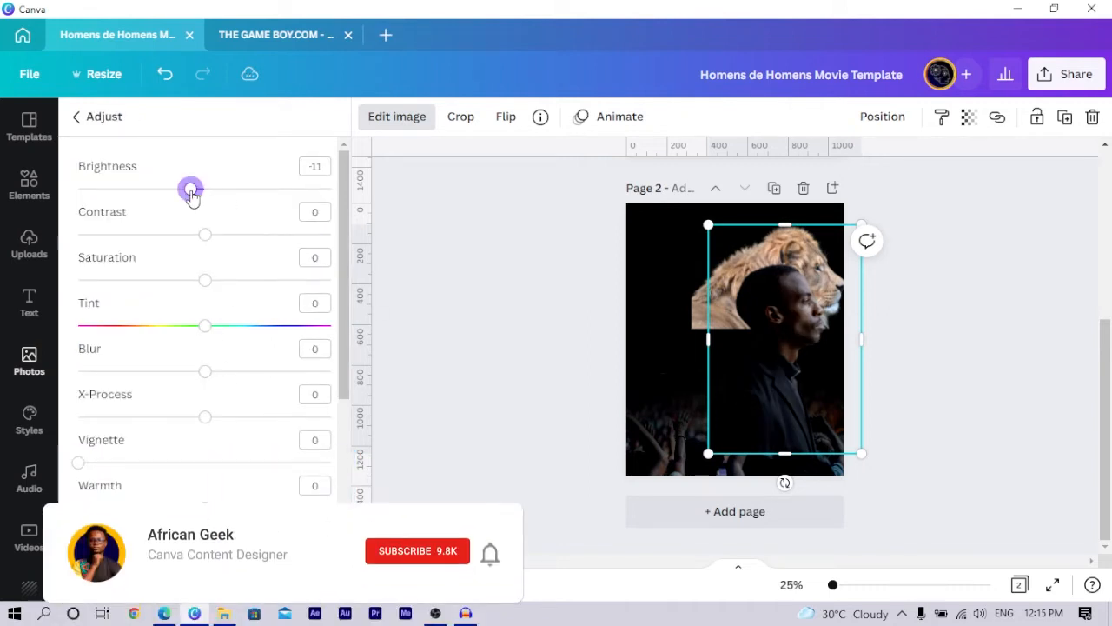
{"action": "left_click", "coordinate": [231, 235]}
{"action": "left_click", "coordinate": [234, 280]}
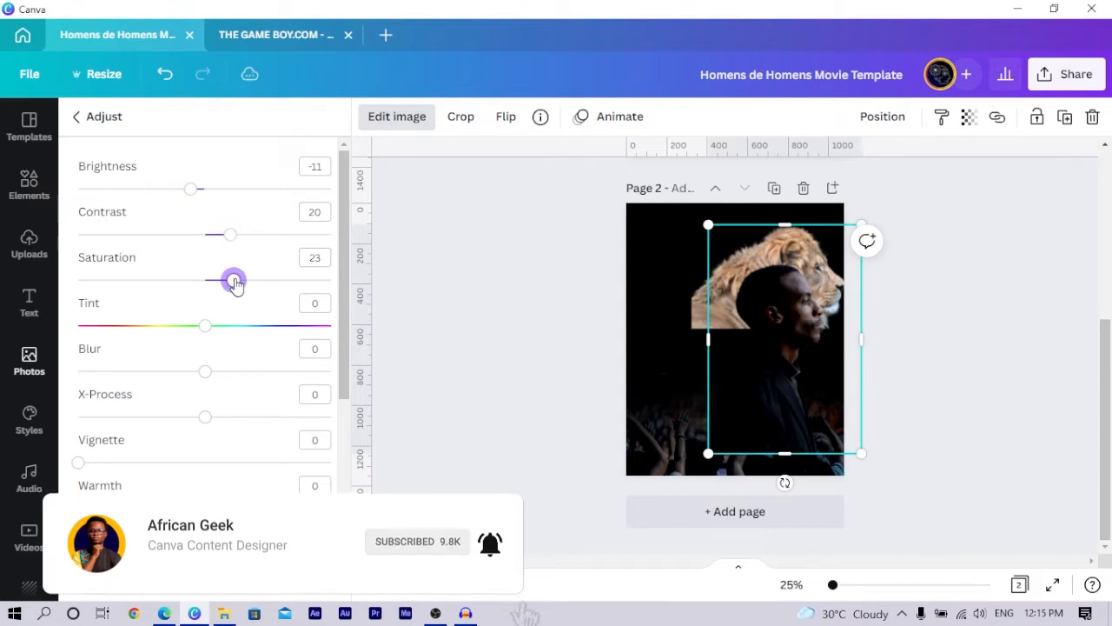
{"action": "left_click", "coordinate": [595, 321]}
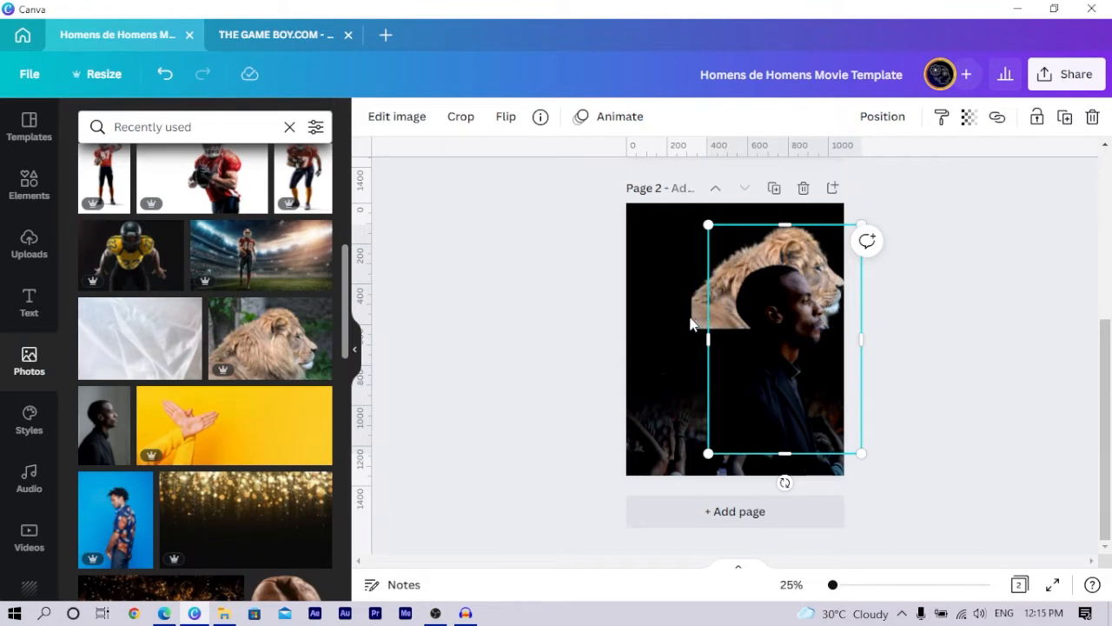
Step: Adjust the lion photo to brightness -13, contrast 17, saturation 49 and blur -36
{"action": "left_click", "coordinate": [693, 323]}
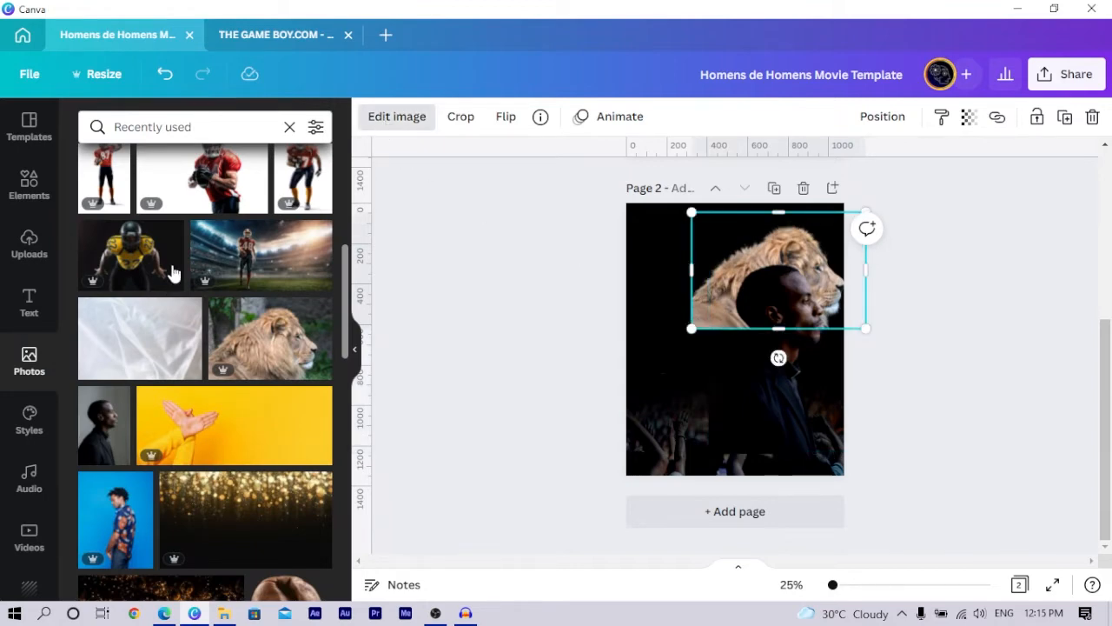
{"action": "left_click", "coordinate": [111, 288]}
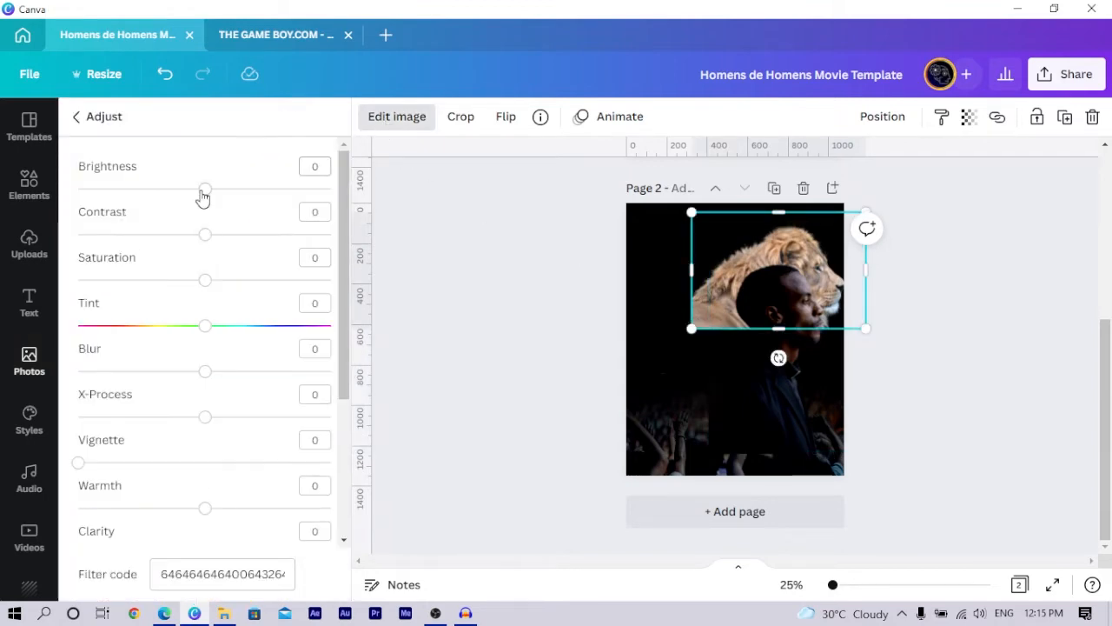
{"action": "left_click_drag", "start_coordinate": [205, 189], "coordinate": [190, 189]}
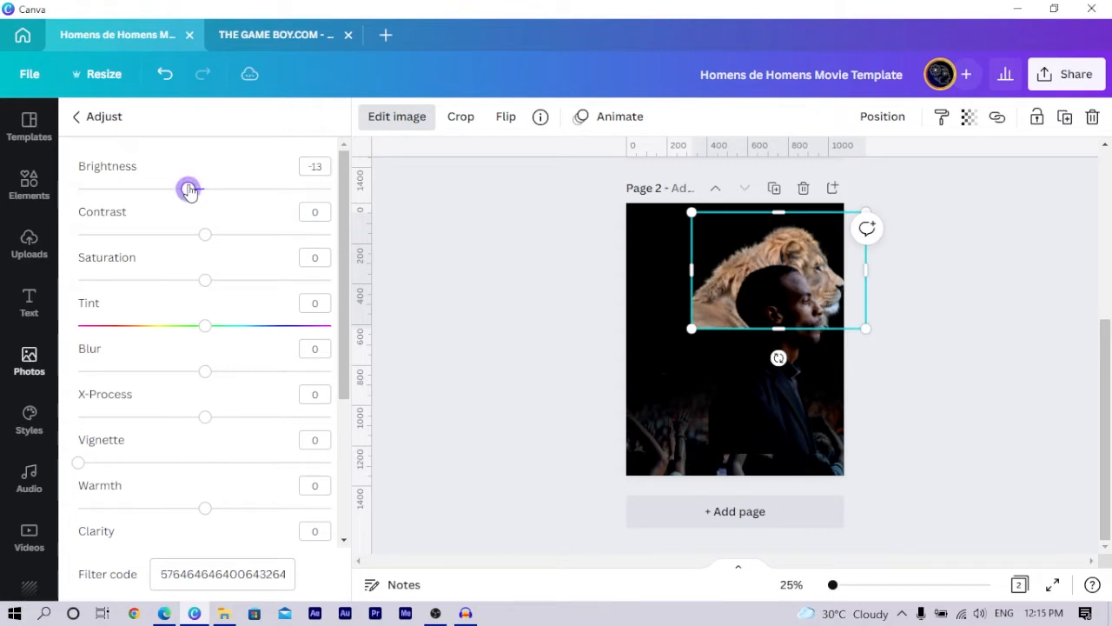
{"action": "left_click", "coordinate": [227, 234]}
{"action": "left_click_drag", "start_coordinate": [242, 282], "coordinate": [267, 281]}
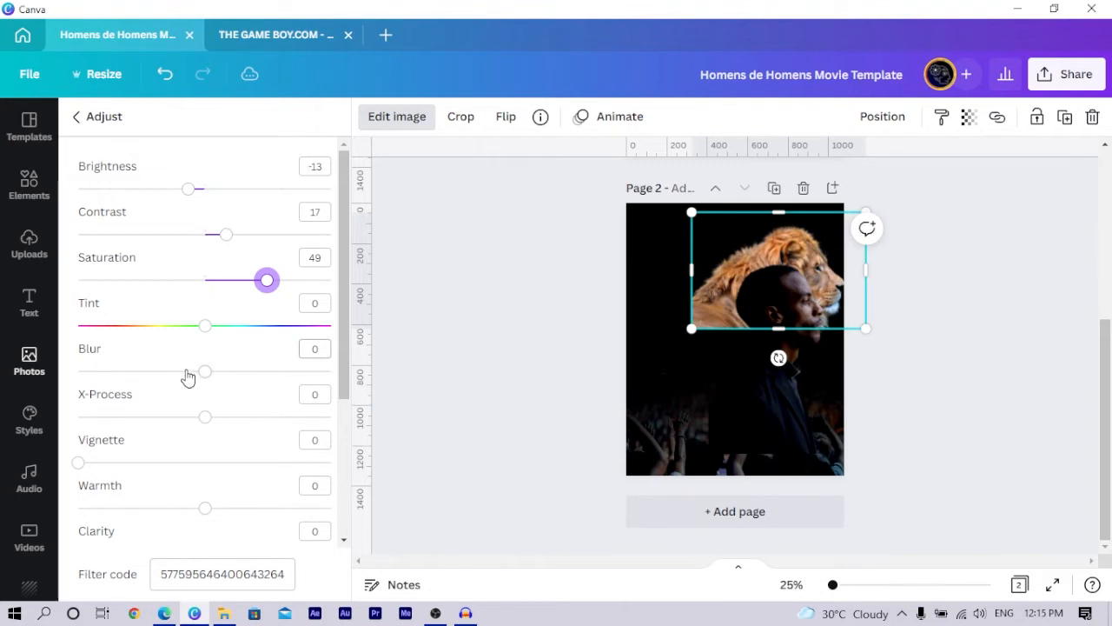
{"action": "left_click_drag", "start_coordinate": [188, 375], "coordinate": [160, 375]}
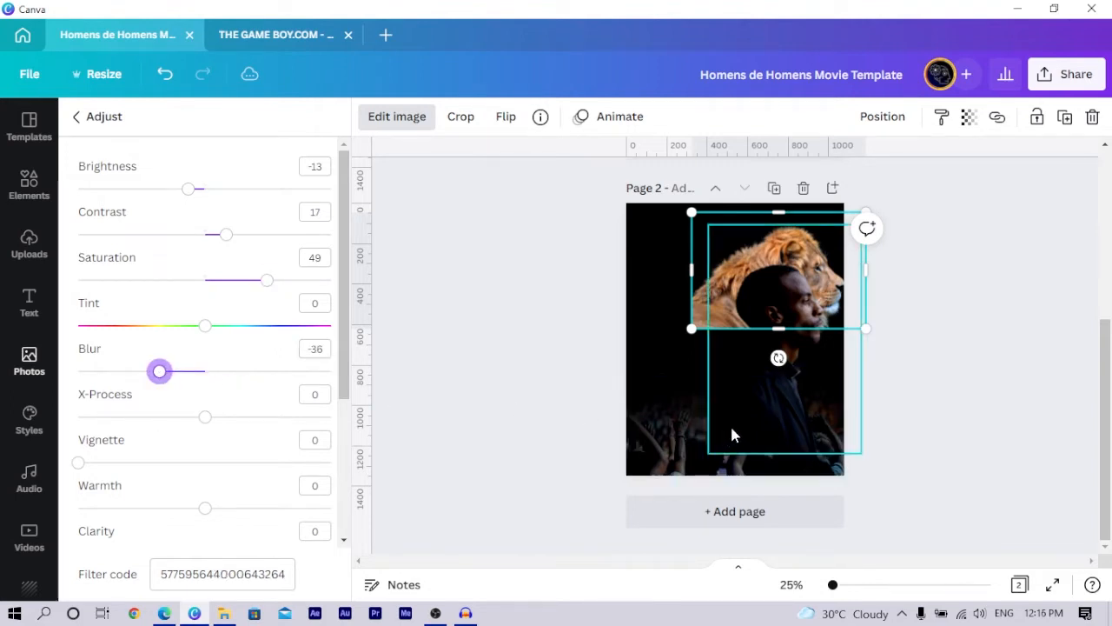
Step: Set the man photo's blur to -22
{"action": "left_click", "coordinate": [765, 428]}
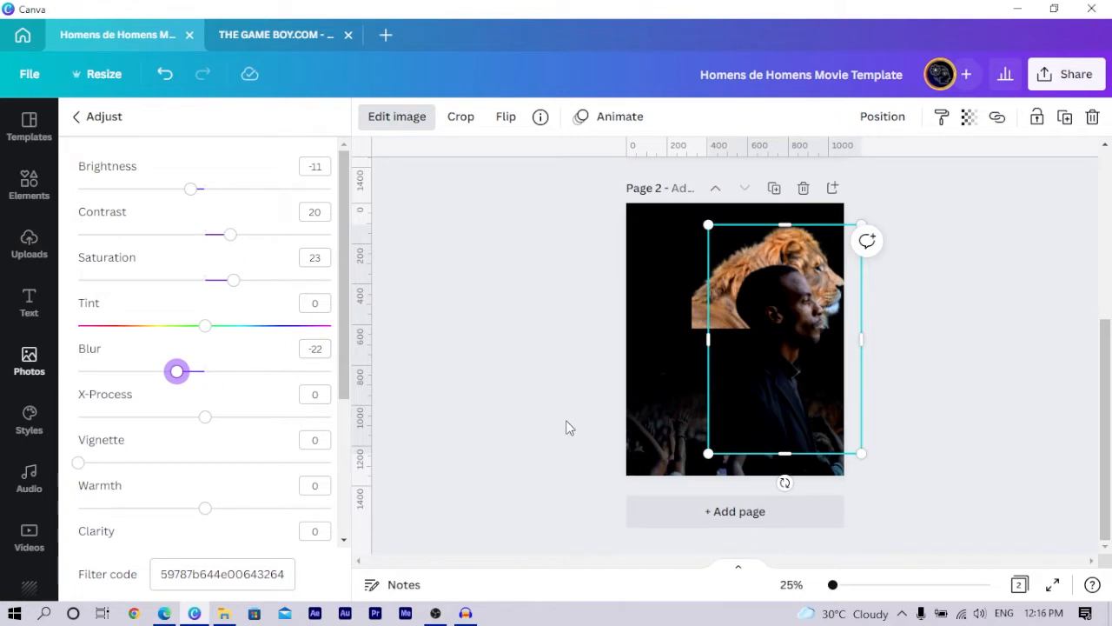
Step: Crop the man photo from below so it ends at his upper chest
{"action": "left_click", "coordinate": [537, 382]}
{"action": "scroll", "coordinate": [538, 381], "scroll_direction": "up", "scroll_amount": 1}
{"action": "scroll", "coordinate": [537, 382], "scroll_direction": "down", "scroll_amount": 1}
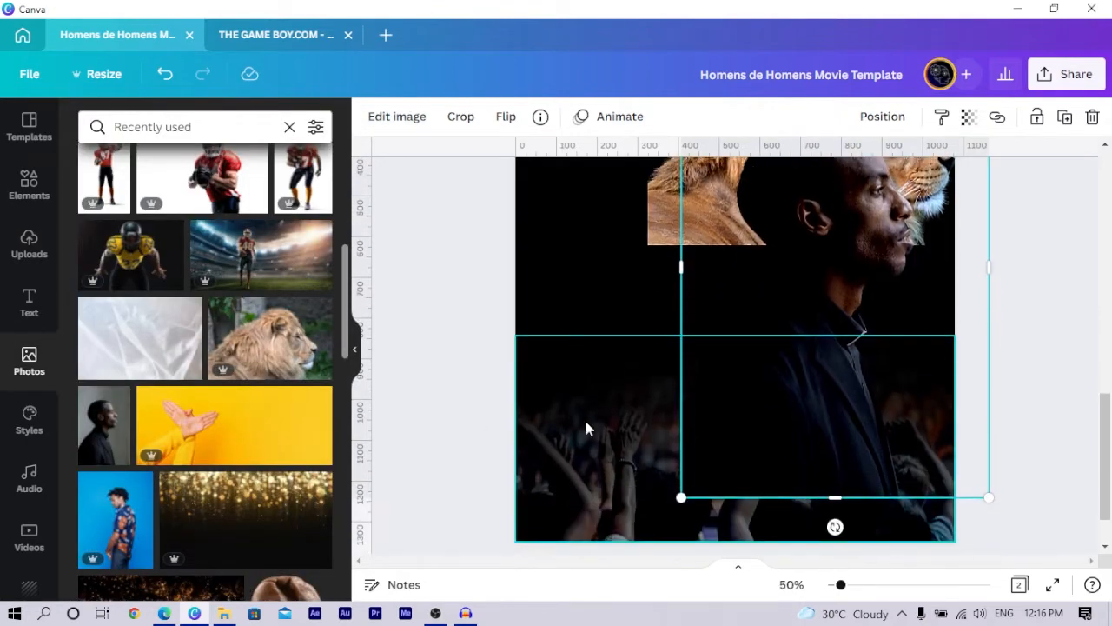
{"action": "left_click_drag", "start_coordinate": [834, 498], "coordinate": [825, 375]}
{"action": "scroll", "coordinate": [817, 400], "scroll_direction": "up", "scroll_amount": 2}
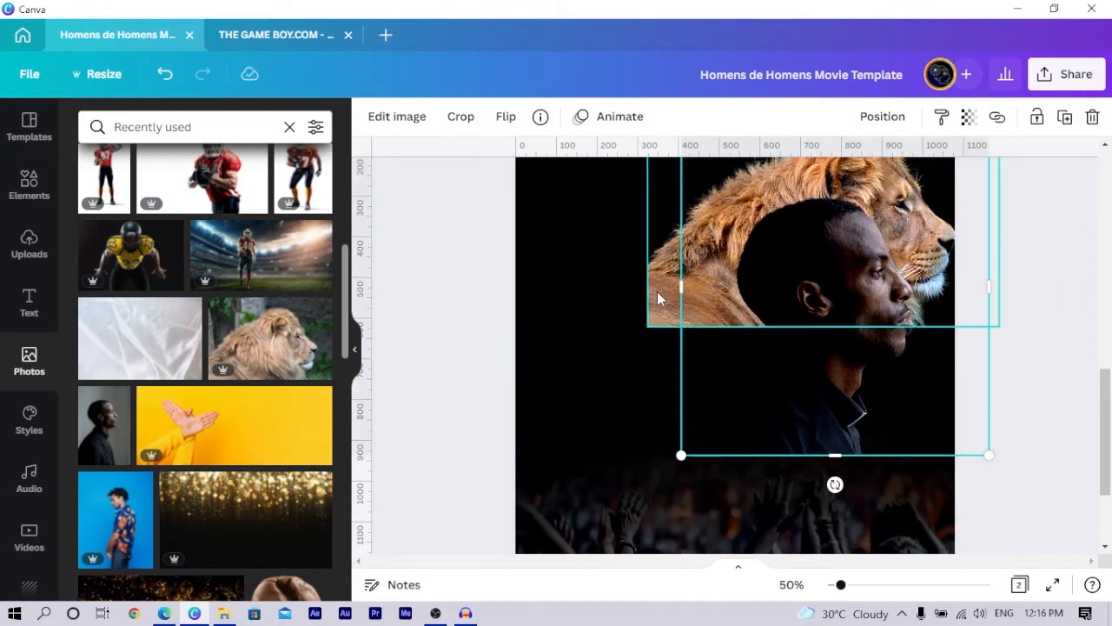
Step: Flip the lion photo horizontally and move it to the page's left half, facing away from the man
{"action": "left_click_drag", "start_coordinate": [658, 298], "coordinate": [576, 346]}
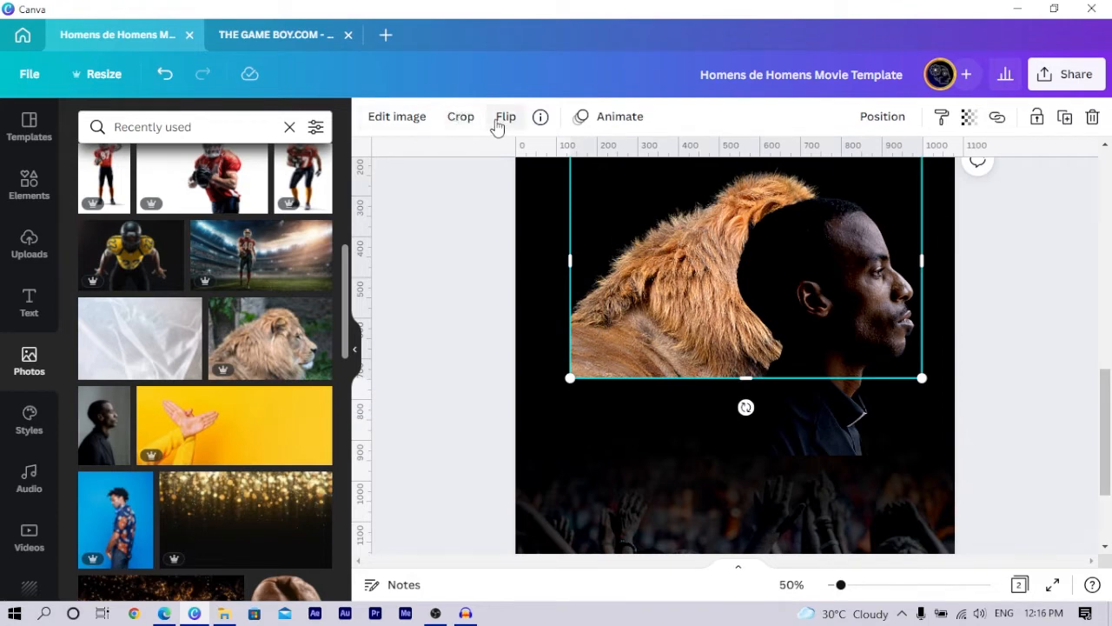
{"action": "left_click", "coordinate": [505, 116]}
{"action": "left_click", "coordinate": [584, 159]}
{"action": "left_click_drag", "start_coordinate": [678, 299], "coordinate": [565, 318]}
Step: Crop the lion's back off the photo's right side, then enlarge and reposition the lion beside the man
{"action": "left_click_drag", "start_coordinate": [844, 277], "coordinate": [779, 276]}
{"action": "left_click_drag", "start_coordinate": [636, 403], "coordinate": [635, 425]}
{"action": "left_click_drag", "start_coordinate": [640, 383], "coordinate": [658, 390]}
Step: Crop the man photo's bottom edge to a height of 786, level with the lion photo's bottom edge
{"action": "left_click", "coordinate": [859, 439]}
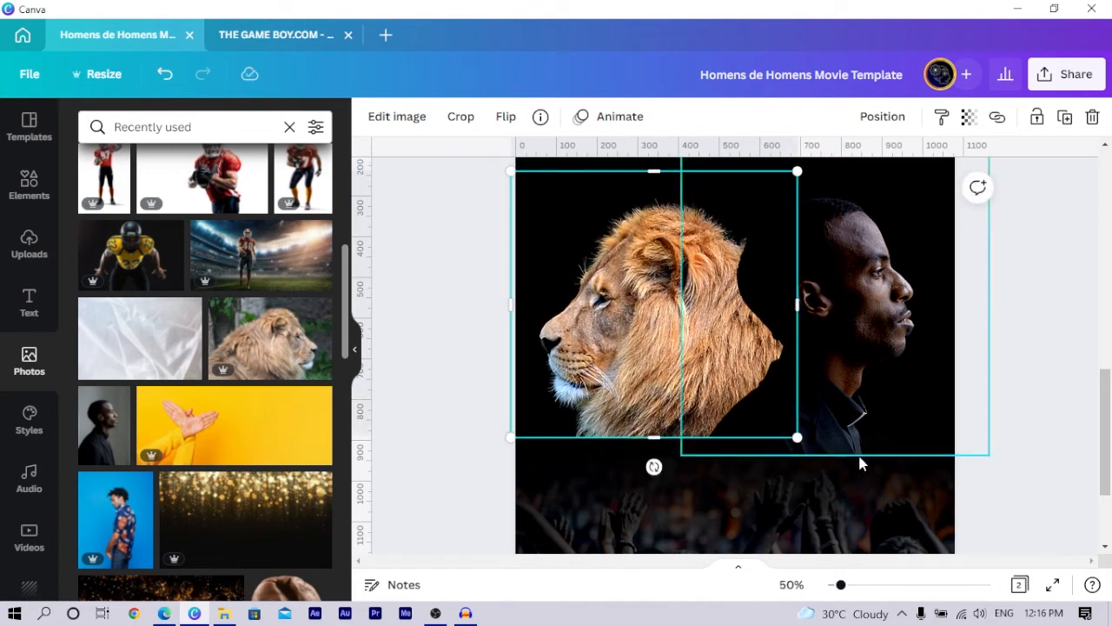
{"action": "left_click_drag", "start_coordinate": [821, 447], "coordinate": [819, 440]}
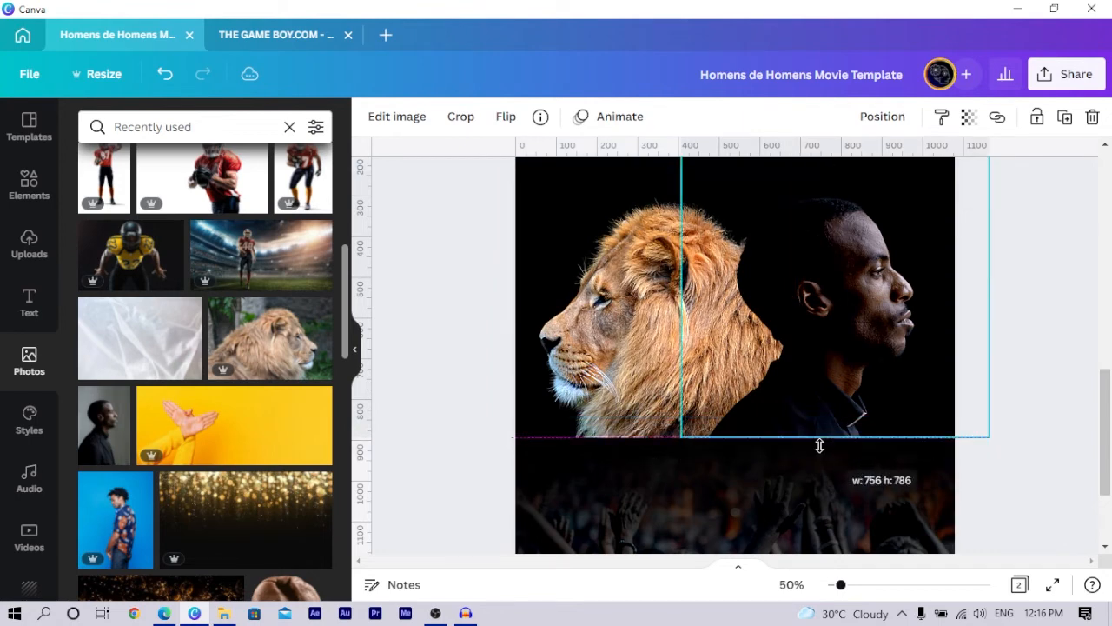
{"action": "left_click", "coordinate": [464, 418]}
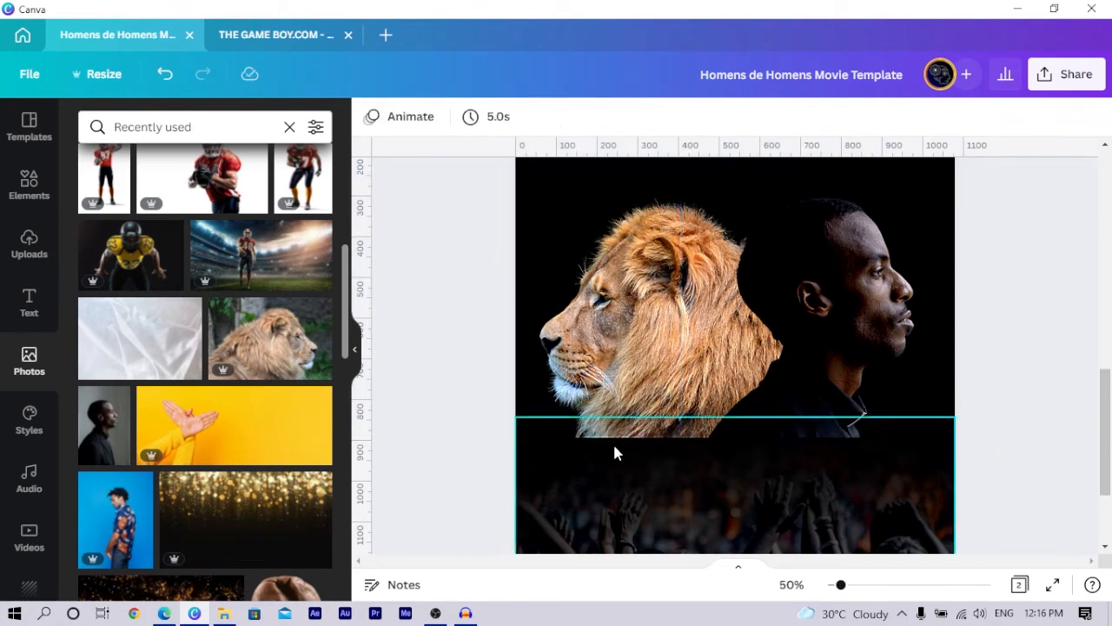
Step: Trim the lion photo's right edge and crop the man photo's top edge level with the lion photo's top
{"action": "scroll", "coordinate": [690, 402], "scroll_direction": "up", "scroll_amount": 3}
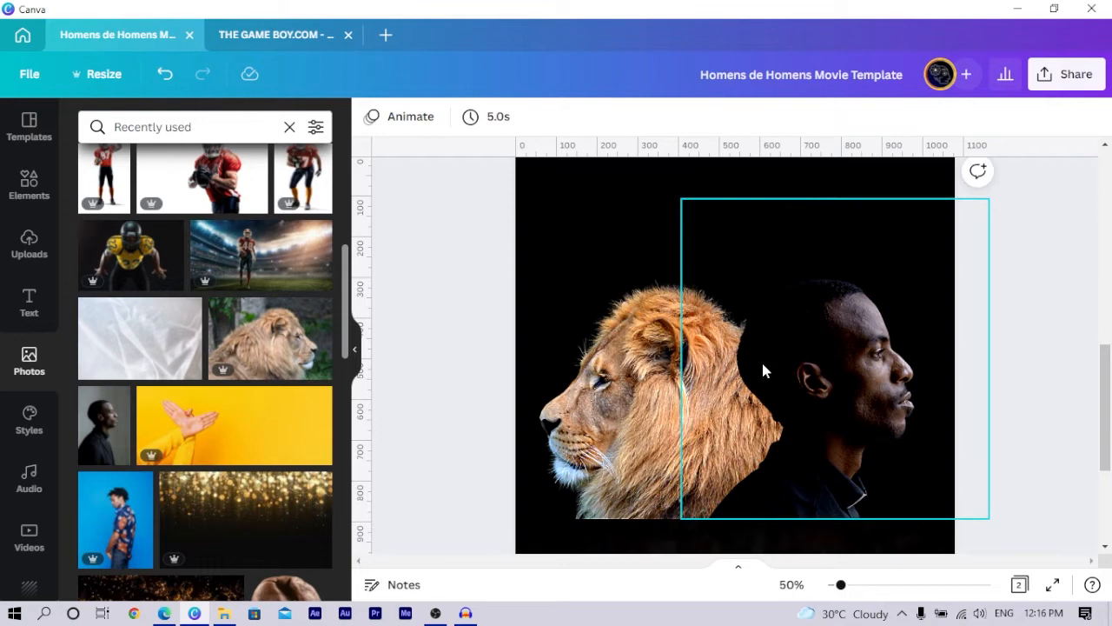
{"action": "left_click", "coordinate": [646, 396]}
{"action": "mouse_move", "coordinate": [797, 385]}
{"action": "left_mouse_down"}
{"action": "mouse_move", "coordinate": [780, 385]}
{"action": "mouse_move", "coordinate": [794, 383]}
{"action": "left_mouse_up"}
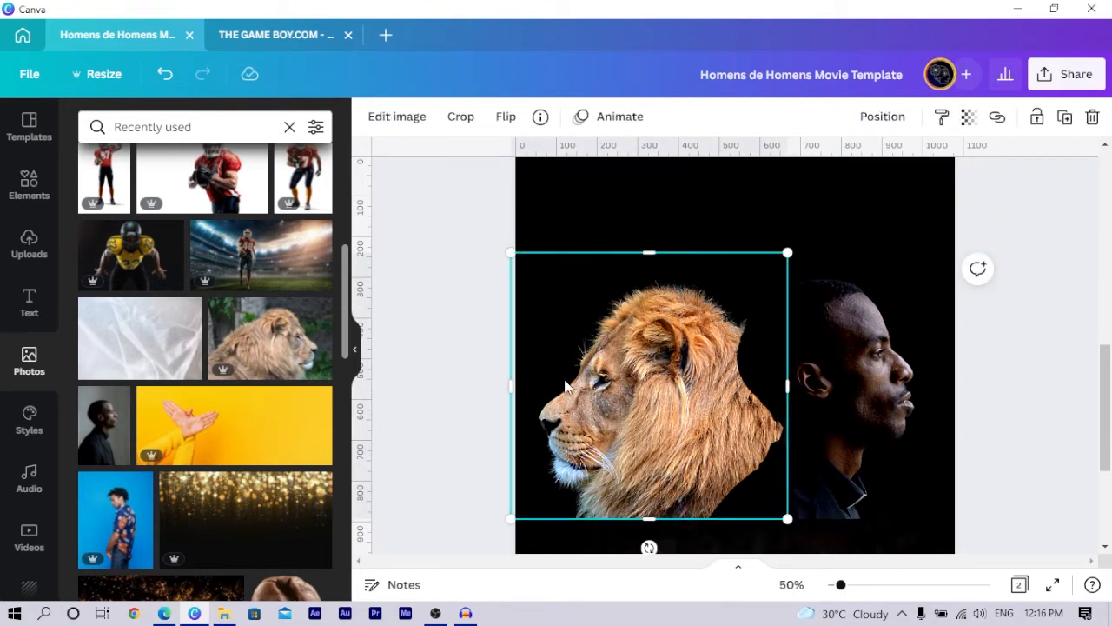
{"action": "left_click", "coordinate": [865, 380]}
{"action": "left_click_drag", "start_coordinate": [847, 198], "coordinate": [839, 252]}
{"action": "left_click", "coordinate": [639, 371], "text": "shift"}
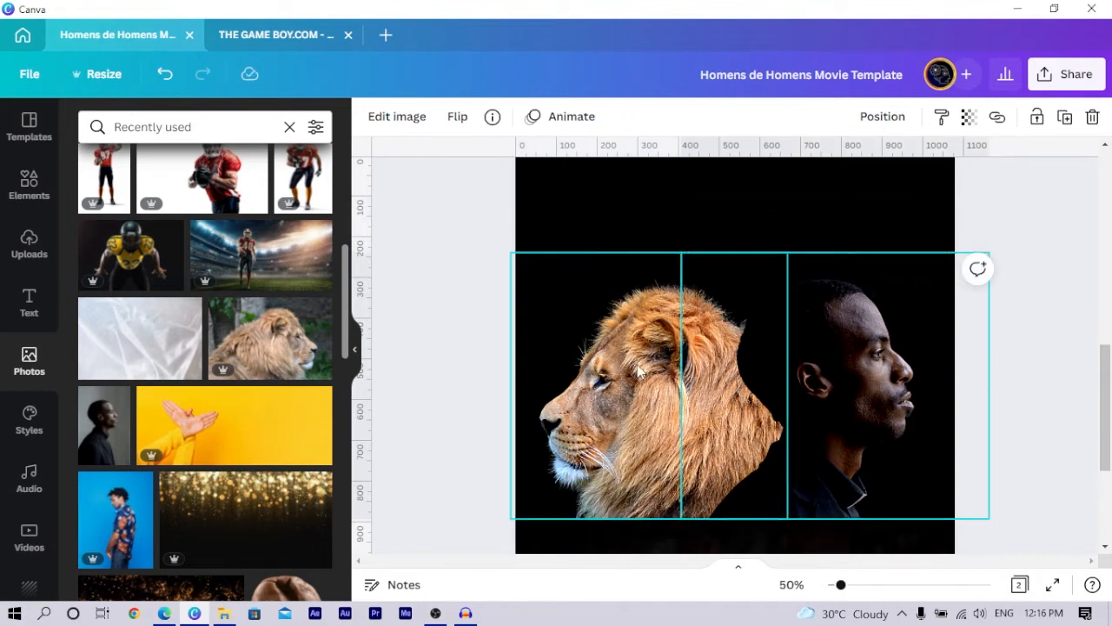
{"action": "left_click", "coordinate": [1078, 331]}
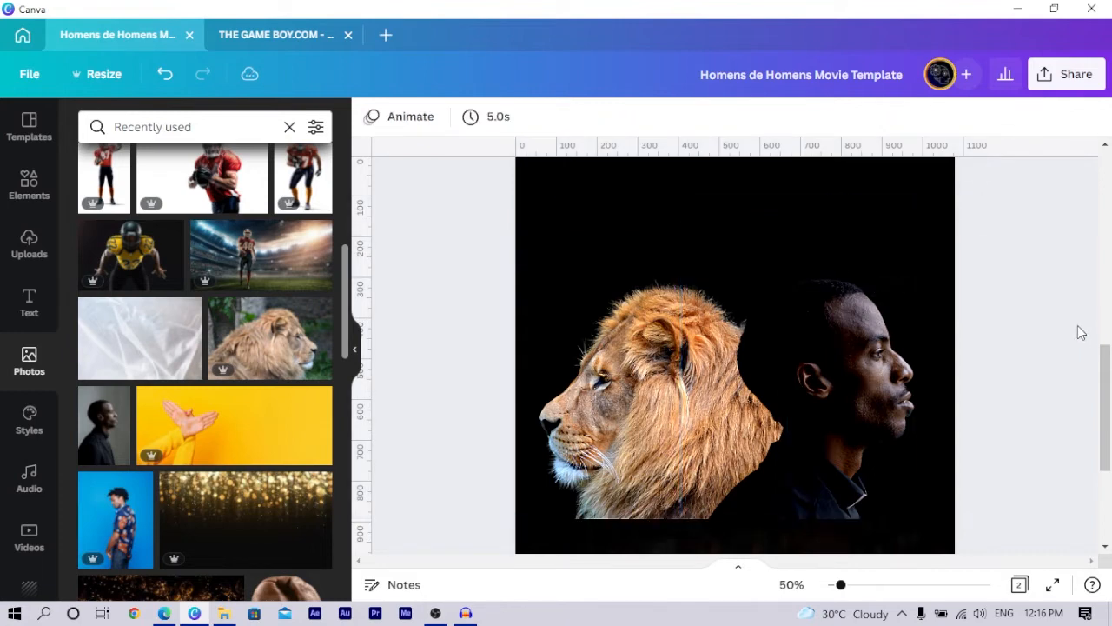
Step: Crop the man photo's right edge and the lion photo's left edge to the page's side edges
{"action": "left_click", "coordinate": [852, 385]}
{"action": "left_click_drag", "start_coordinate": [990, 375], "coordinate": [957, 380]}
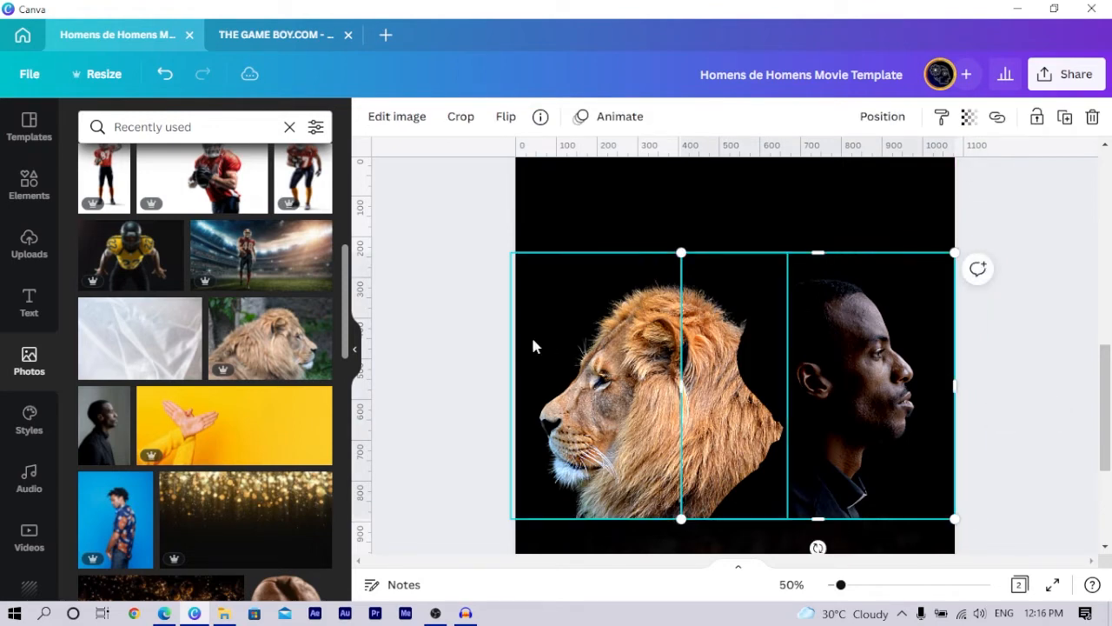
{"action": "left_click", "coordinate": [531, 344]}
{"action": "left_click_drag", "start_coordinate": [516, 344], "coordinate": [518, 345]}
Step: Move the lion and man photos together slightly higher on the page
{"action": "left_click", "coordinate": [860, 386], "text": "shift"}
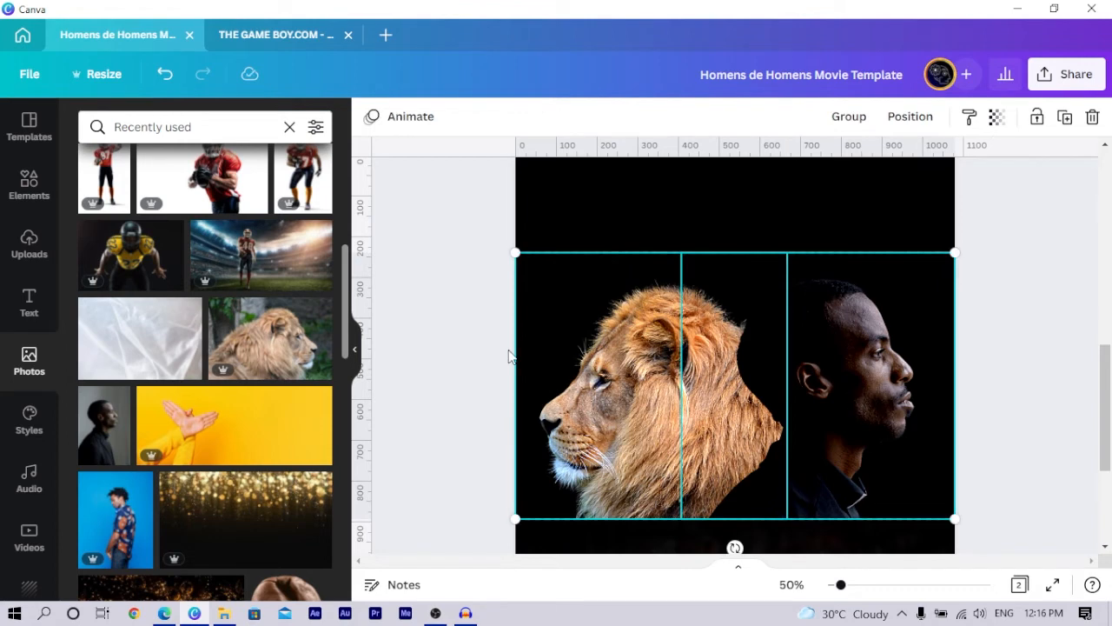
{"action": "left_click_drag", "start_coordinate": [560, 383], "coordinate": [558, 349]}
{"action": "key", "text": "ctrl+minus"}
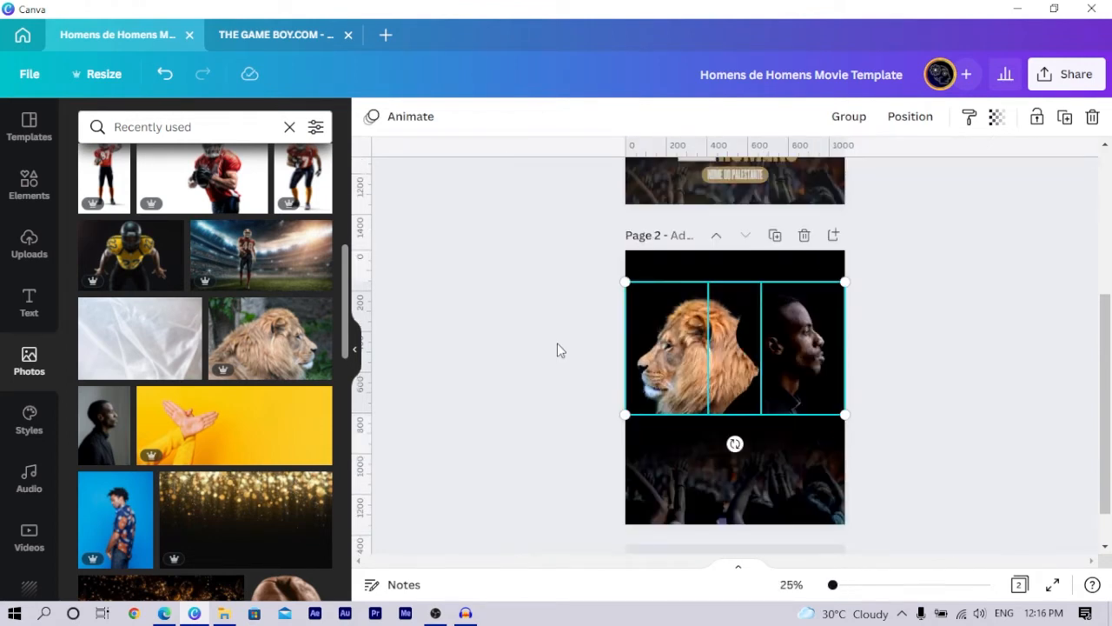
{"action": "key", "text": "ctrl+plus"}
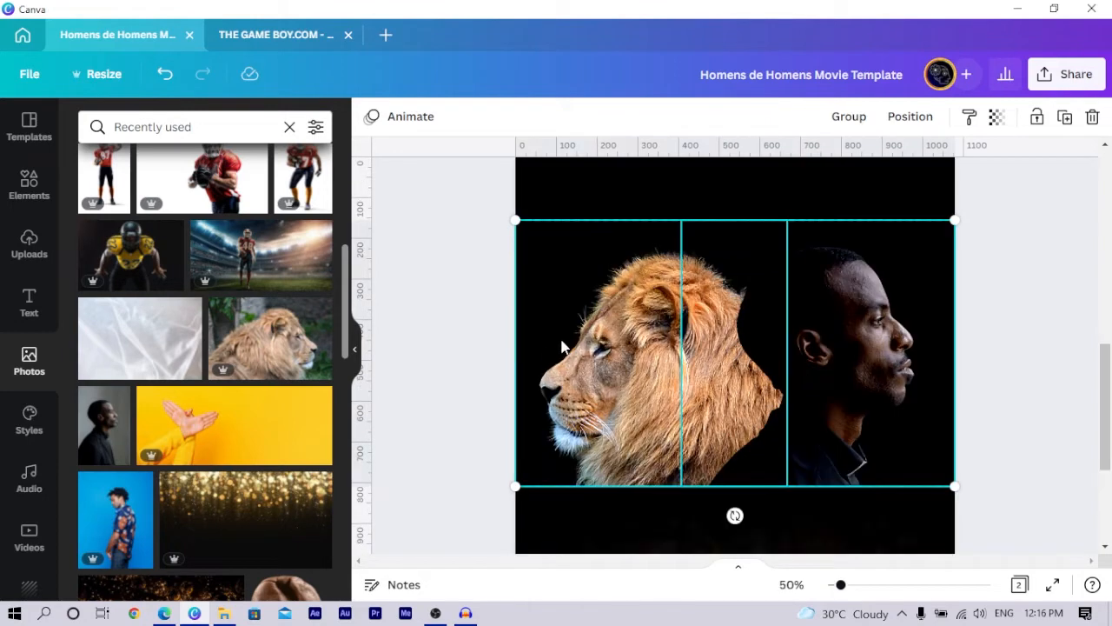
Step: Adjust the lion photo to brightness -23 and contrast 36
{"action": "left_click", "coordinate": [584, 358]}
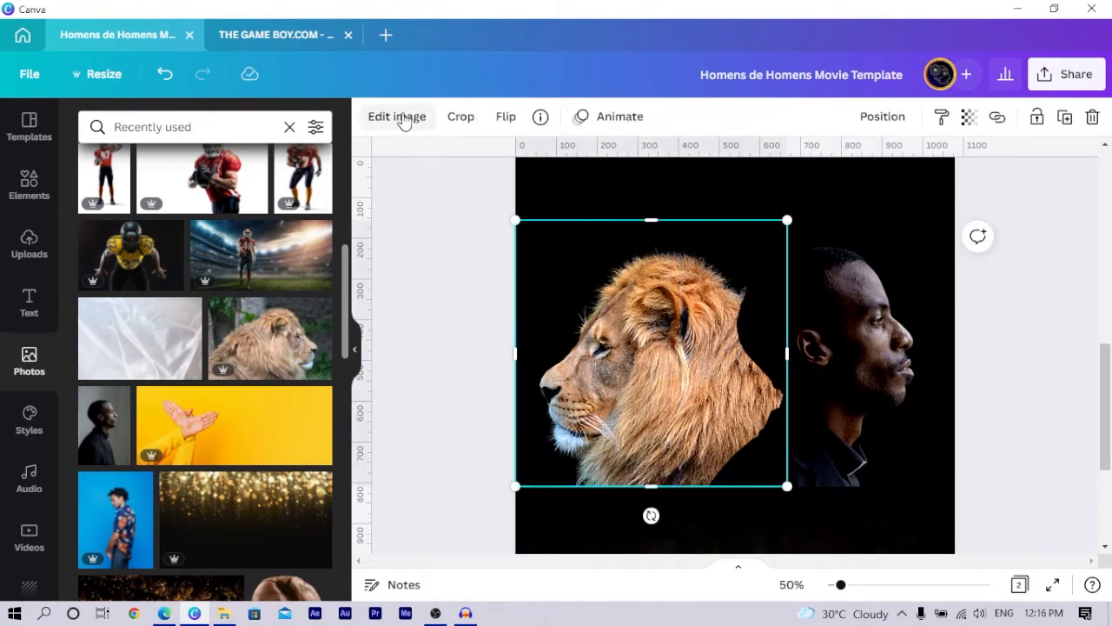
{"action": "left_click", "coordinate": [403, 120]}
{"action": "left_click", "coordinate": [117, 259]}
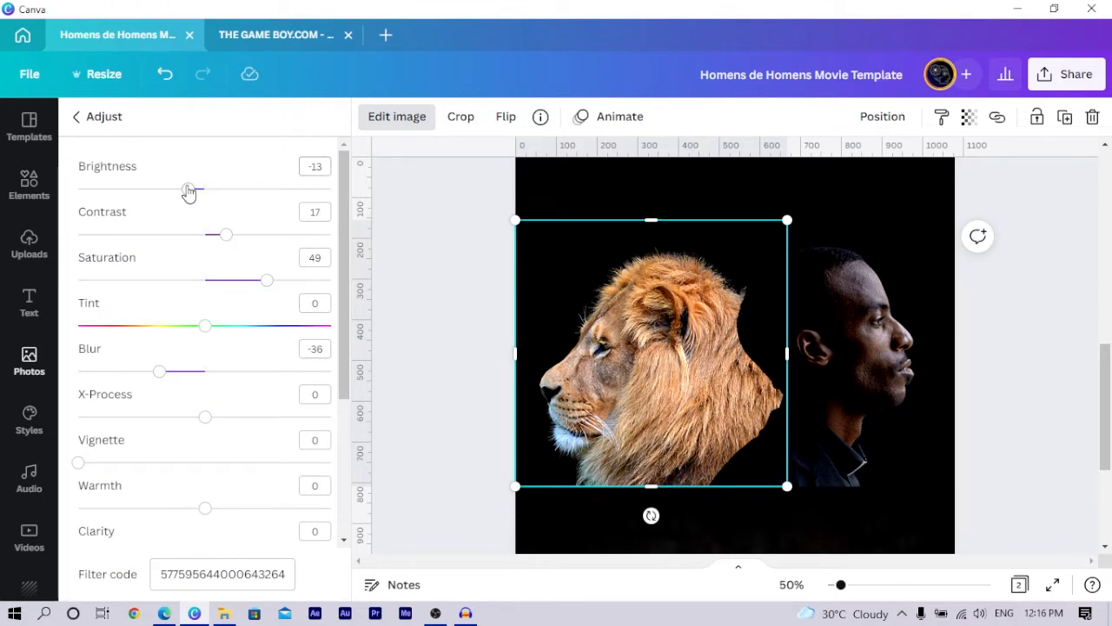
{"action": "left_click_drag", "start_coordinate": [188, 191], "coordinate": [178, 190]}
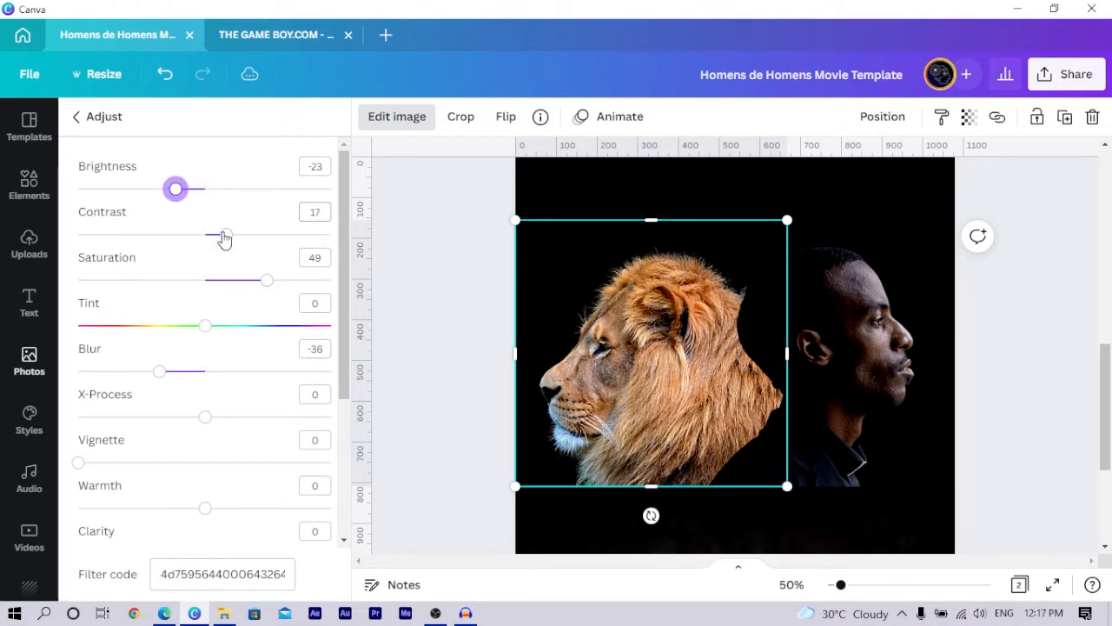
{"action": "left_click_drag", "start_coordinate": [224, 236], "coordinate": [250, 249]}
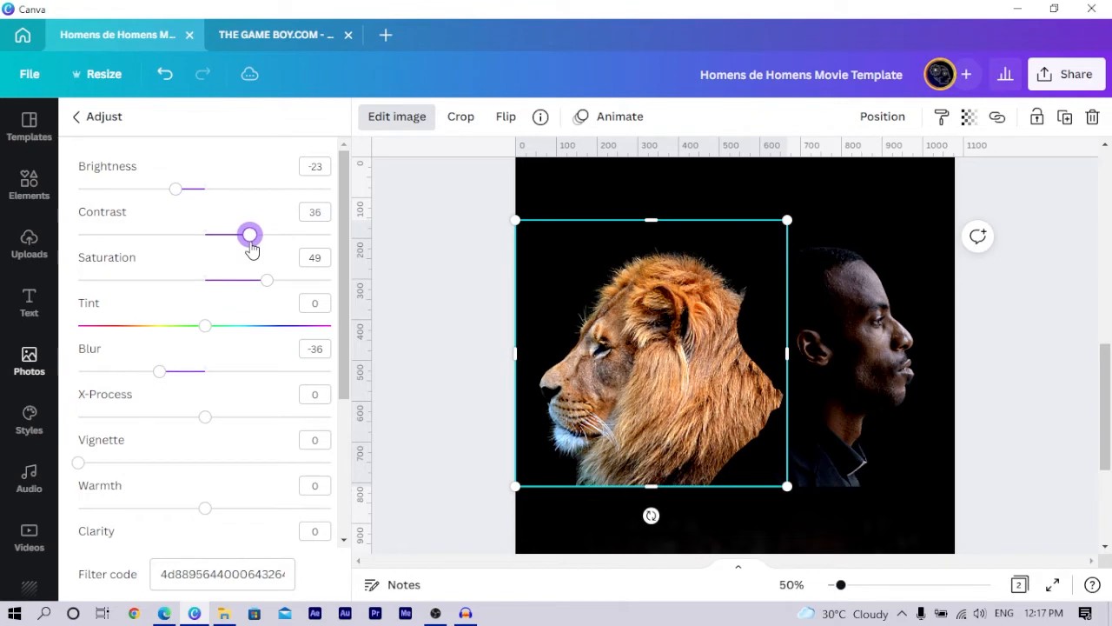
Step: Adjust the man photo to contrast 14 and saturation 32
{"action": "left_click", "coordinate": [900, 347]}
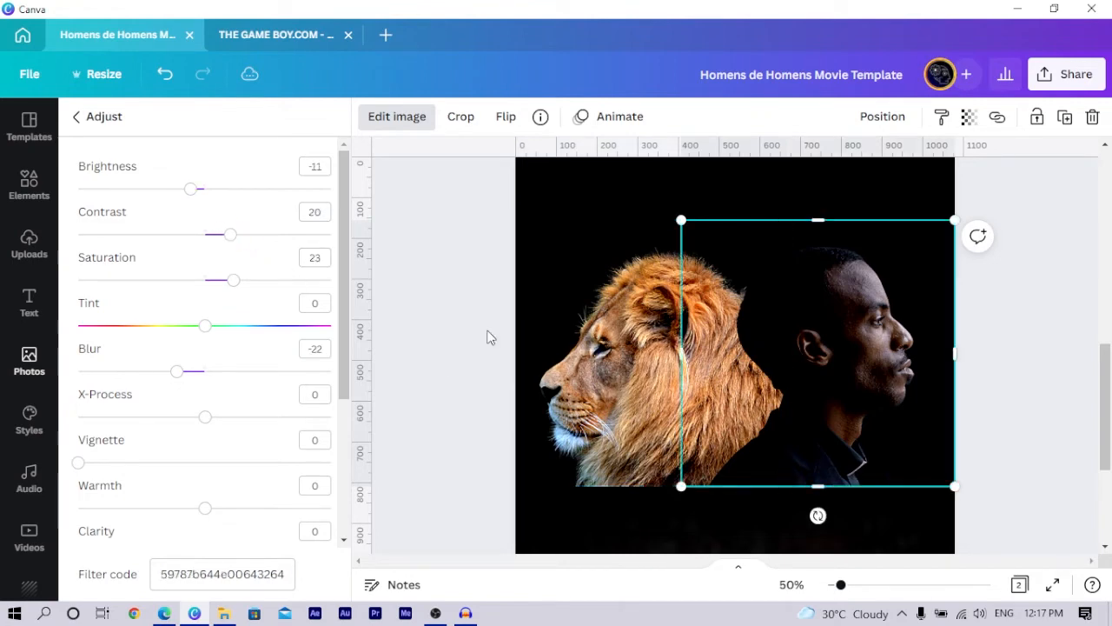
{"action": "left_click_drag", "start_coordinate": [229, 236], "coordinate": [251, 248]}
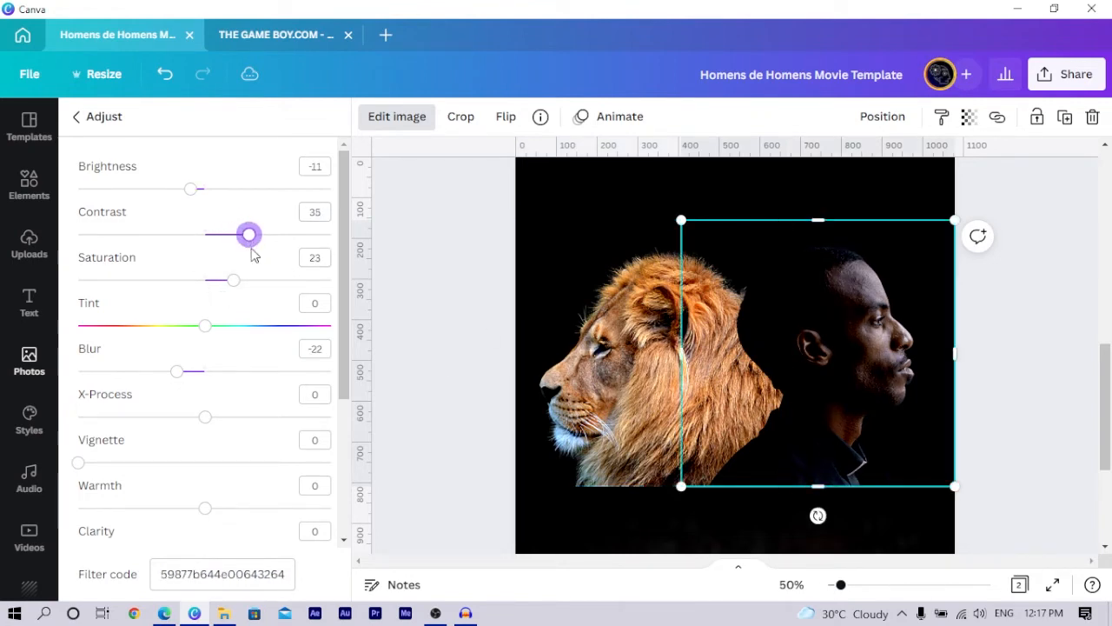
{"action": "left_click_drag", "start_coordinate": [229, 287], "coordinate": [248, 290]}
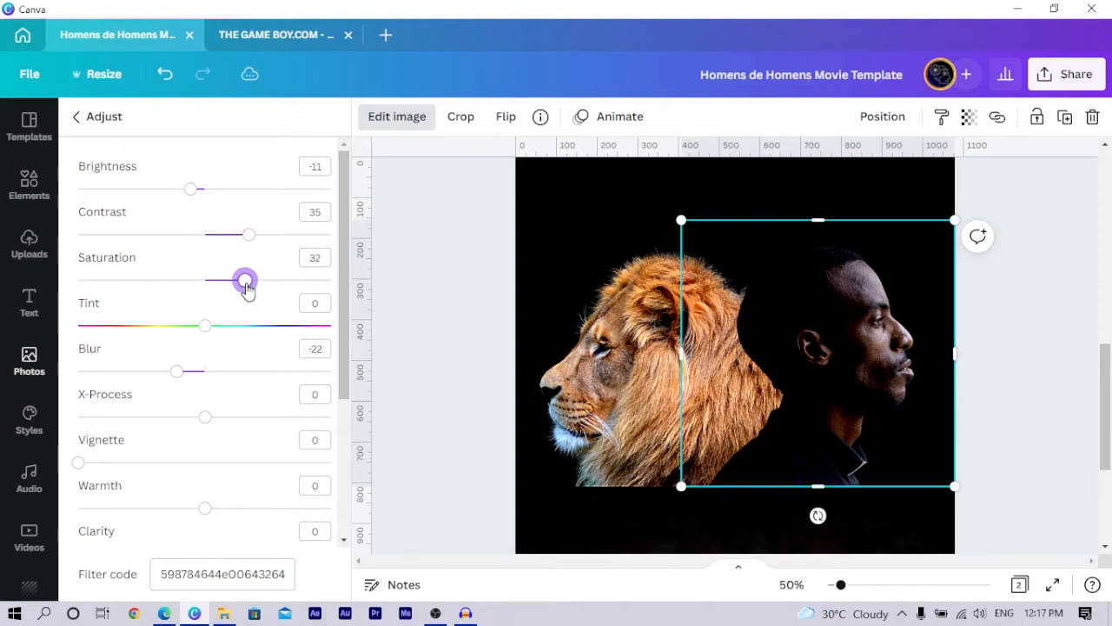
{"action": "left_click_drag", "start_coordinate": [247, 237], "coordinate": [221, 236]}
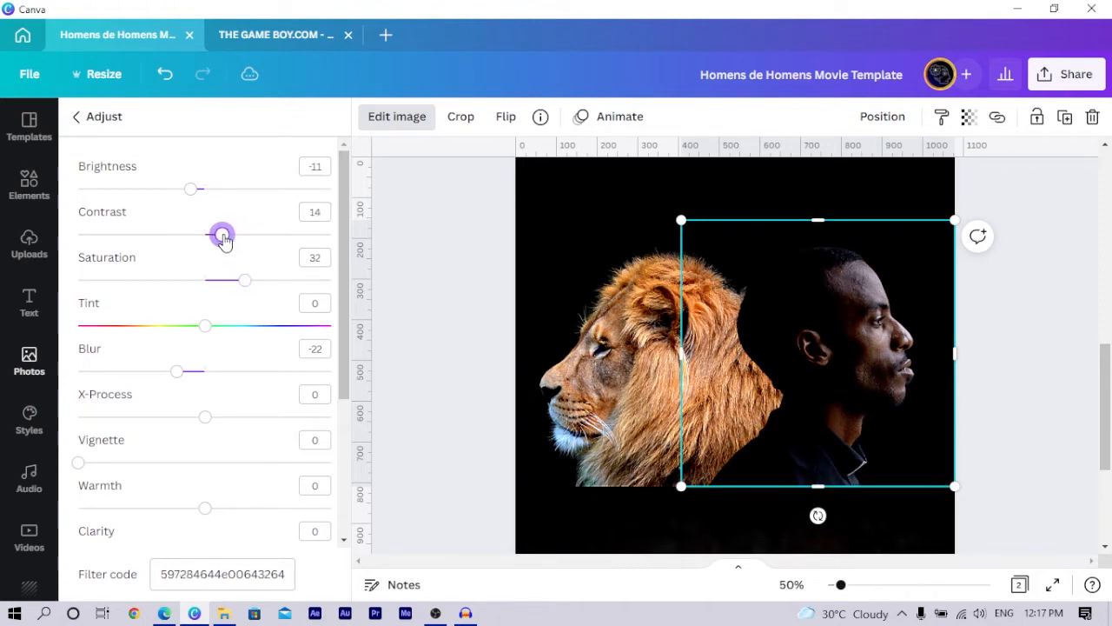
{"action": "left_click", "coordinate": [465, 321]}
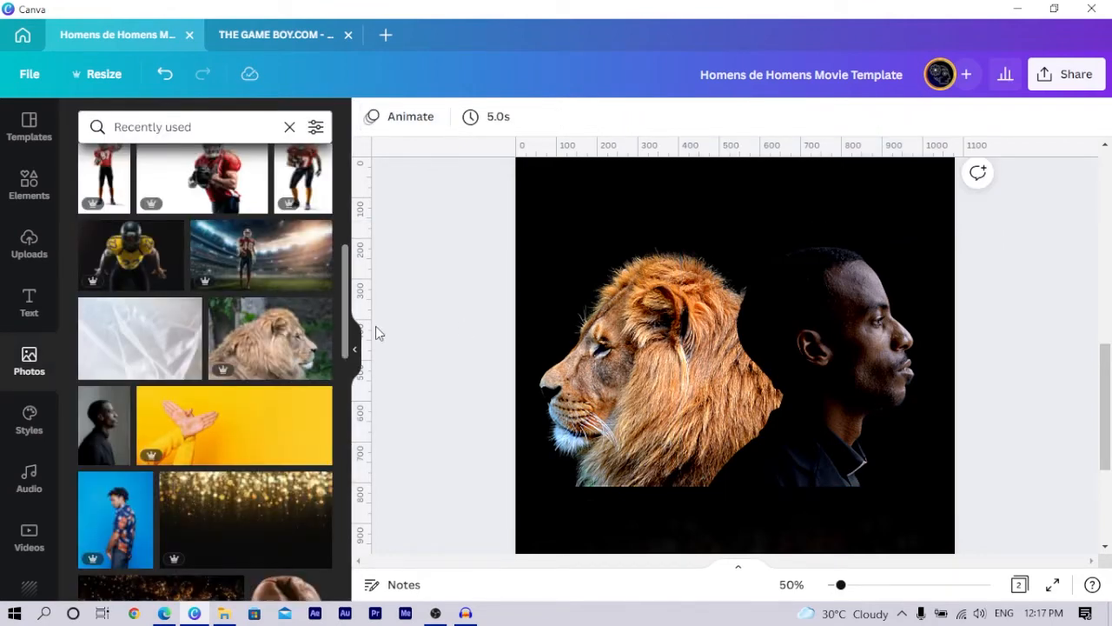
Step: Insert the soft black shadow image from the uploads and place it over the lion's lower edge
{"action": "left_click", "coordinate": [31, 249]}
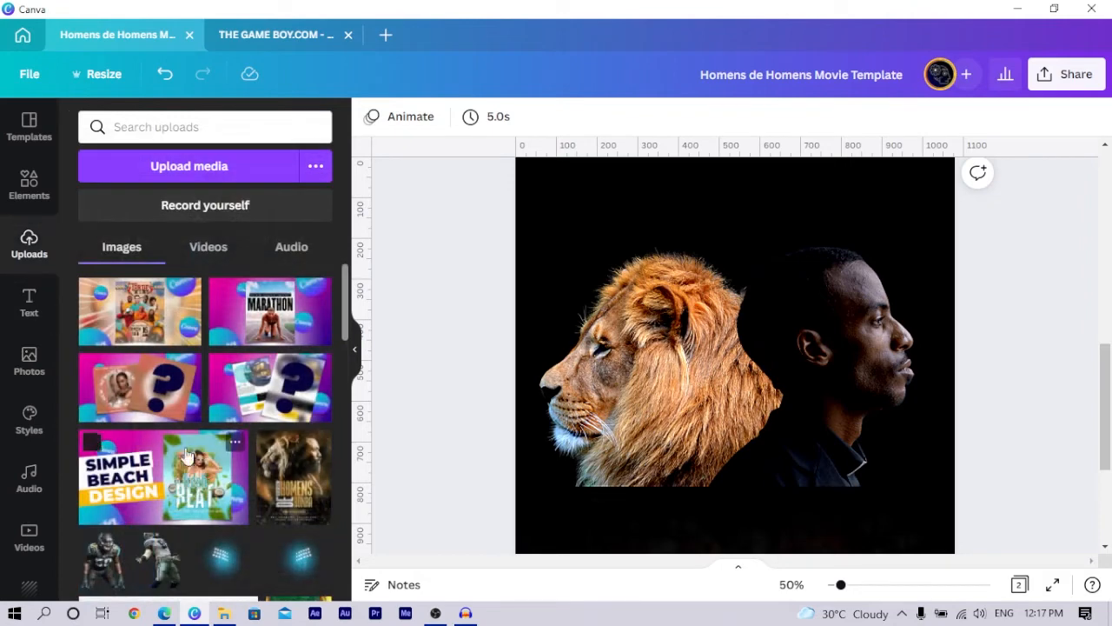
{"action": "scroll", "coordinate": [230, 386], "scroll_direction": "down", "scroll_amount": 10}
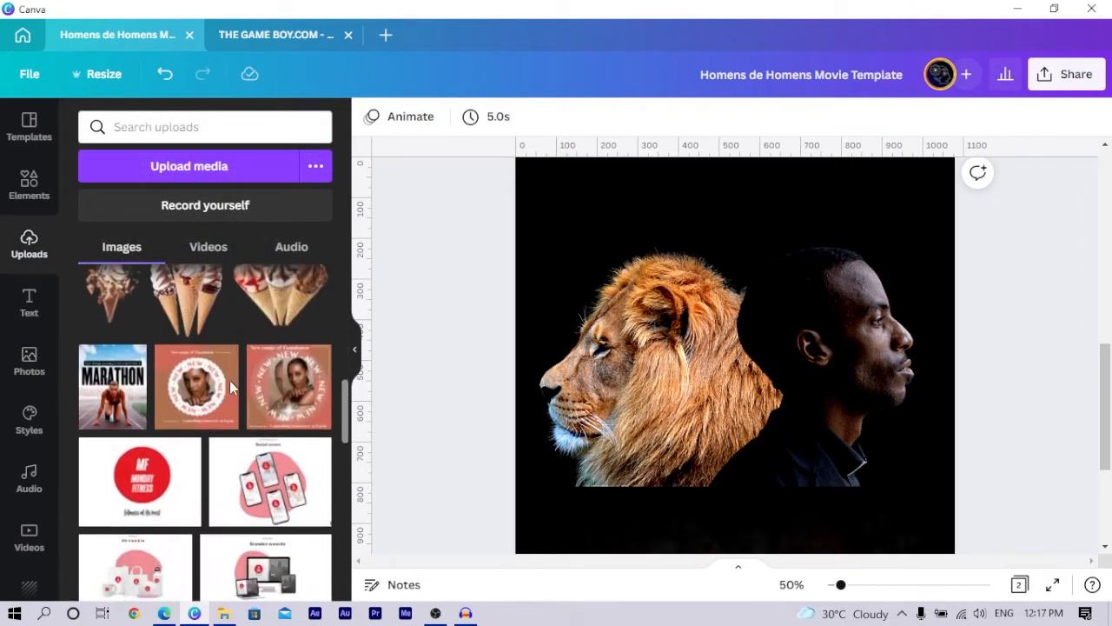
{"action": "scroll", "coordinate": [231, 385], "scroll_direction": "down", "scroll_amount": 8}
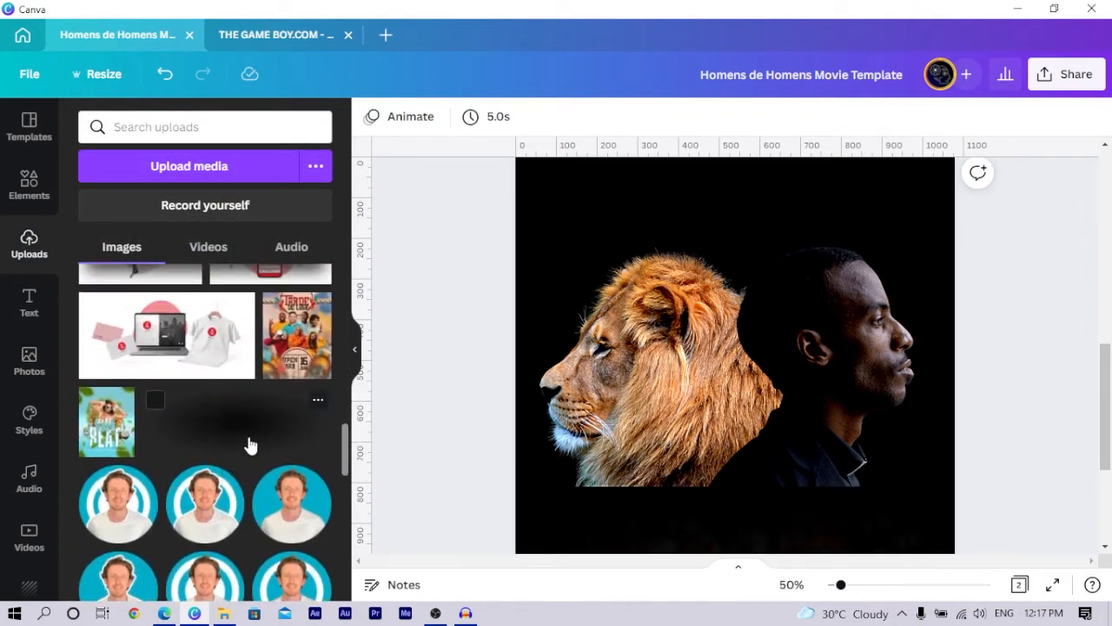
{"action": "left_click", "coordinate": [249, 445]}
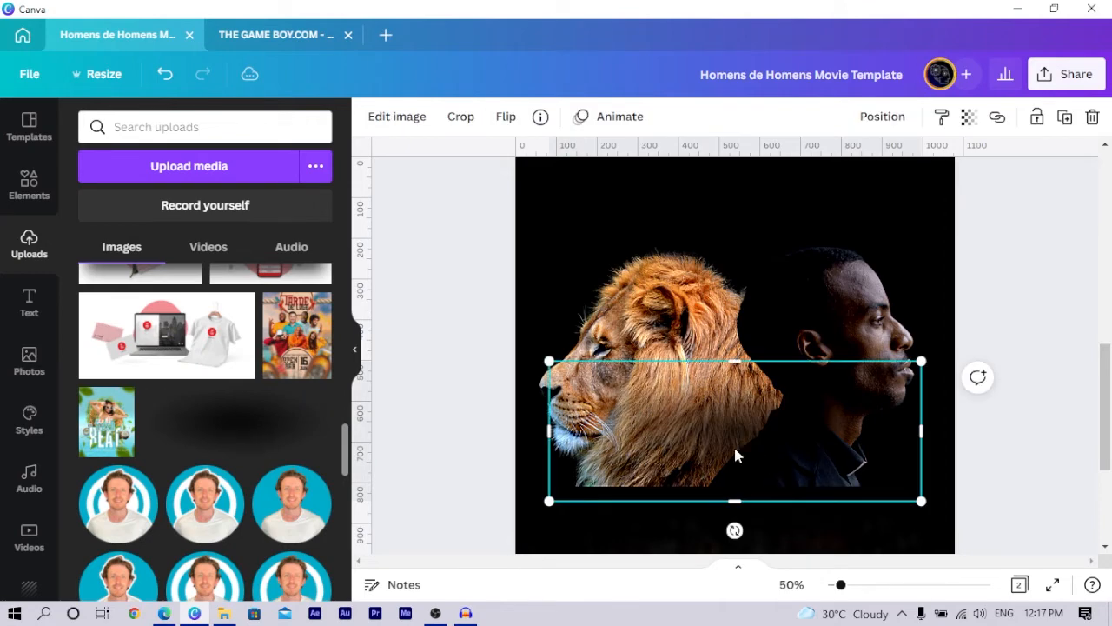
{"action": "left_click_drag", "start_coordinate": [734, 454], "coordinate": [681, 484]}
{"action": "scroll", "coordinate": [678, 474], "scroll_direction": "down", "scroll_amount": 3}
{"action": "left_click_drag", "start_coordinate": [659, 311], "coordinate": [621, 322]}
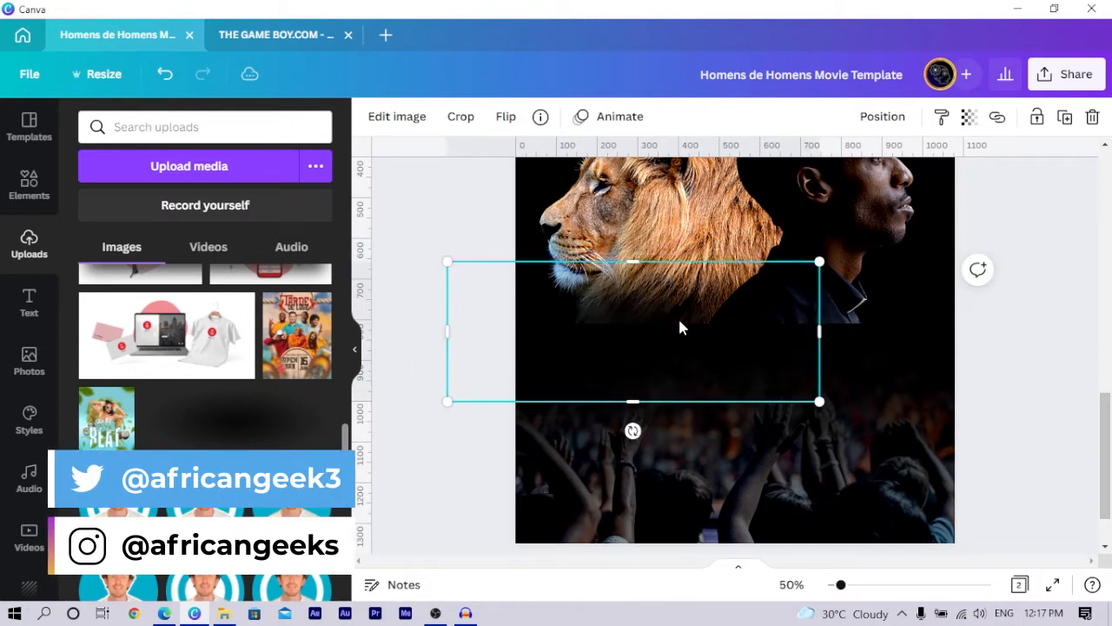
Step: Duplicate the shadow and arrange the copies across the lower edges of the lion and man to fade them into the background
{"action": "left_click_drag", "start_coordinate": [677, 321], "coordinate": [618, 311]}
{"action": "left_click_drag", "start_coordinate": [599, 315], "coordinate": [938, 295]}
{"action": "key", "text": "ctrl+d"}
{"action": "key", "text": "ctrl+d"}
{"action": "key", "text": "ctrl+d"}
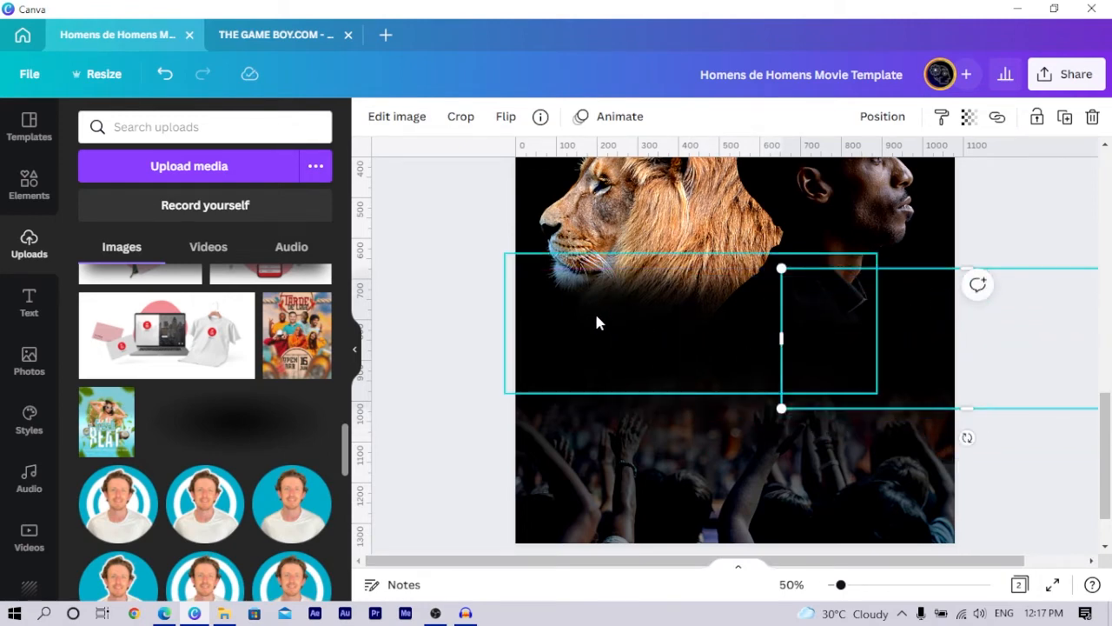
{"action": "left_click_drag", "start_coordinate": [596, 321], "coordinate": [577, 328]}
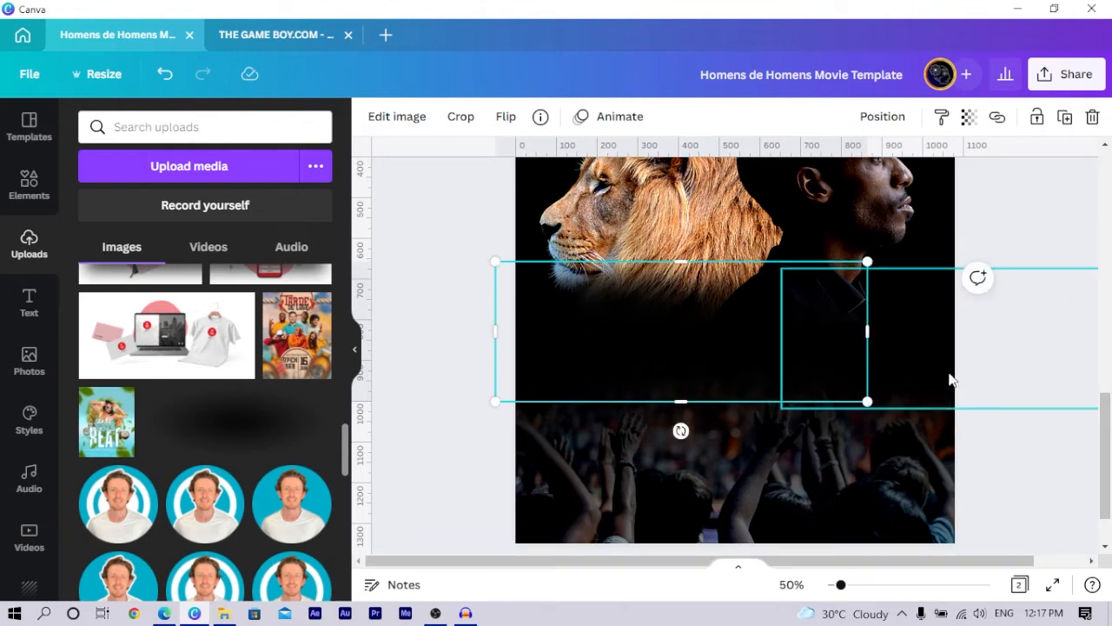
Step: Trim the shadow copy below the man so it ends at the right edge of page 2
{"action": "left_click", "coordinate": [935, 356]}
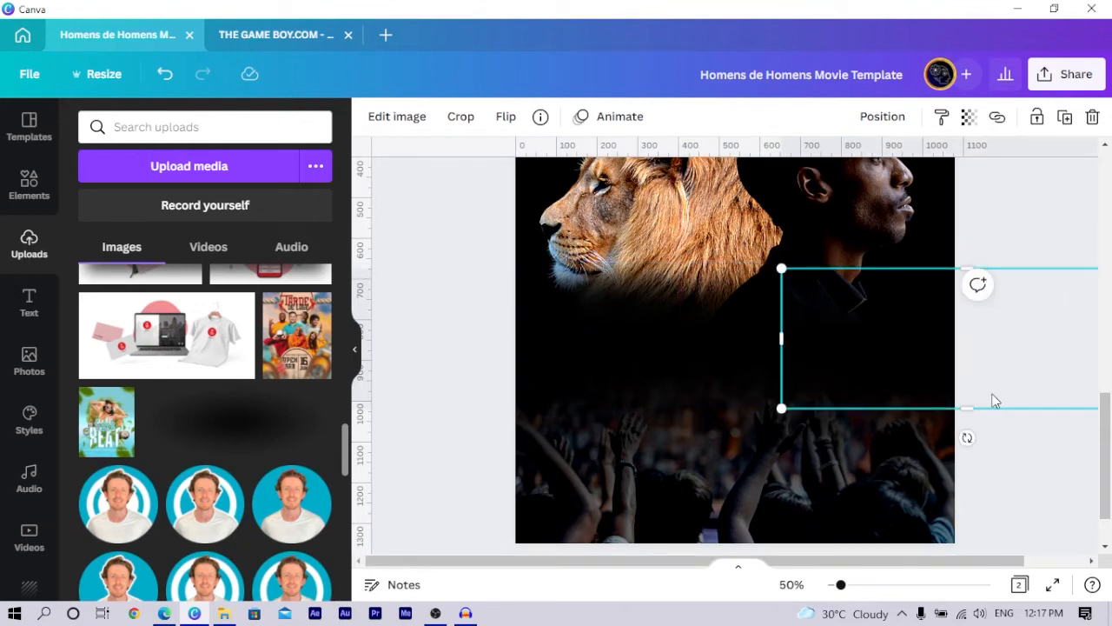
{"action": "key", "text": "ctrl+minus"}
{"action": "left_click_drag", "start_coordinate": [942, 374], "coordinate": [840, 378]}
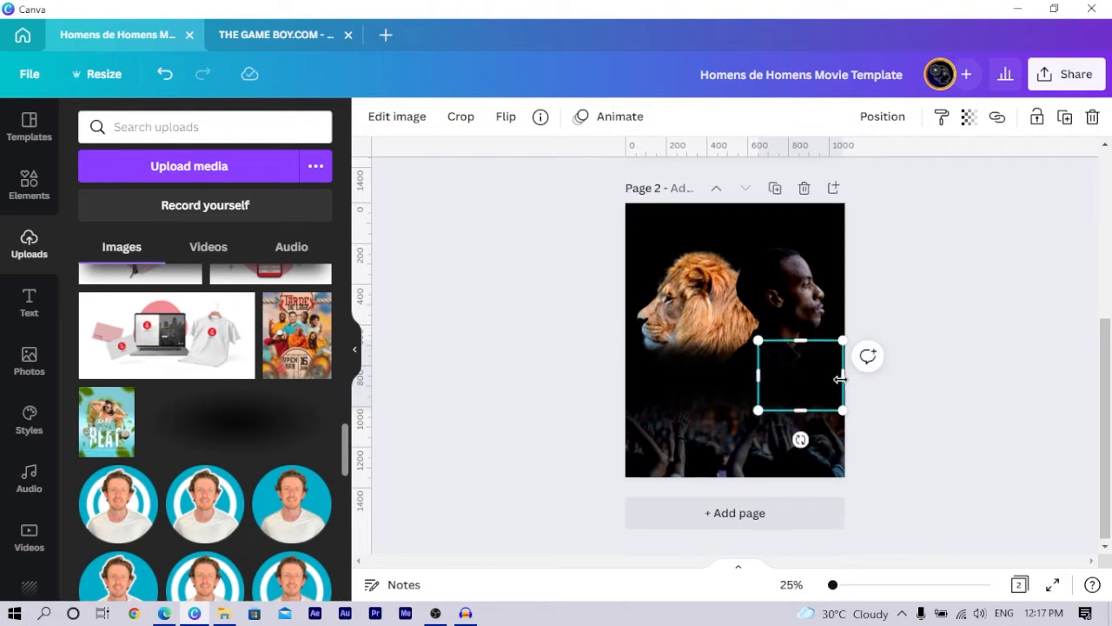
Step: Fine-tune the placement of the other shadow copies across the lower edges of the lion and man
{"action": "key", "text": "ctrl+plus"}
{"action": "left_click", "coordinate": [513, 398]}
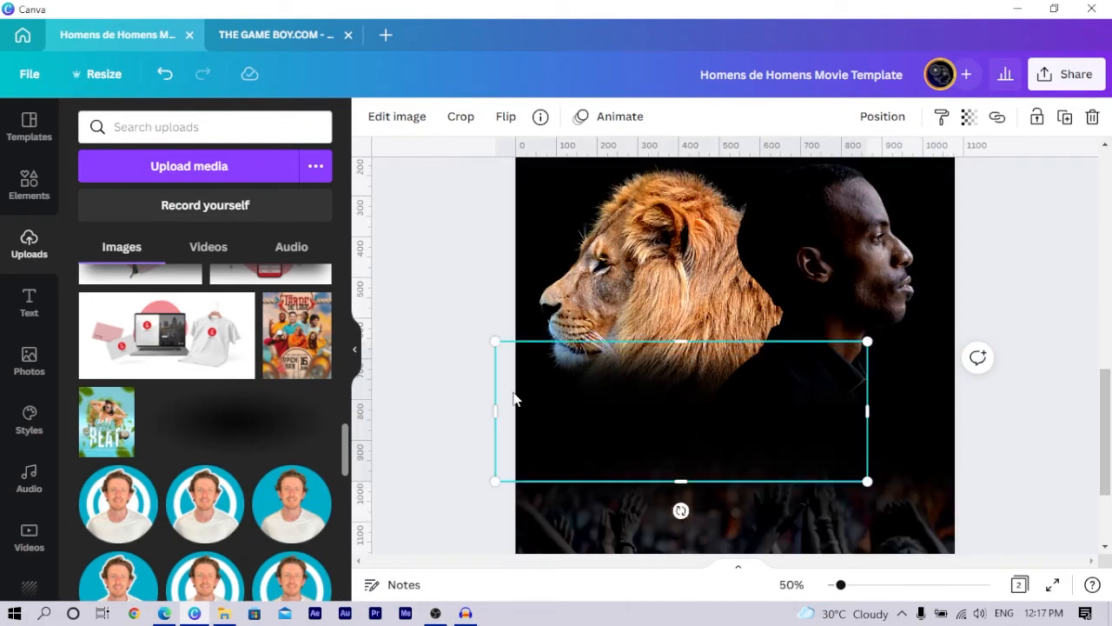
{"action": "left_click_drag", "start_coordinate": [491, 382], "coordinate": [499, 389]}
{"action": "left_click", "coordinate": [494, 383]}
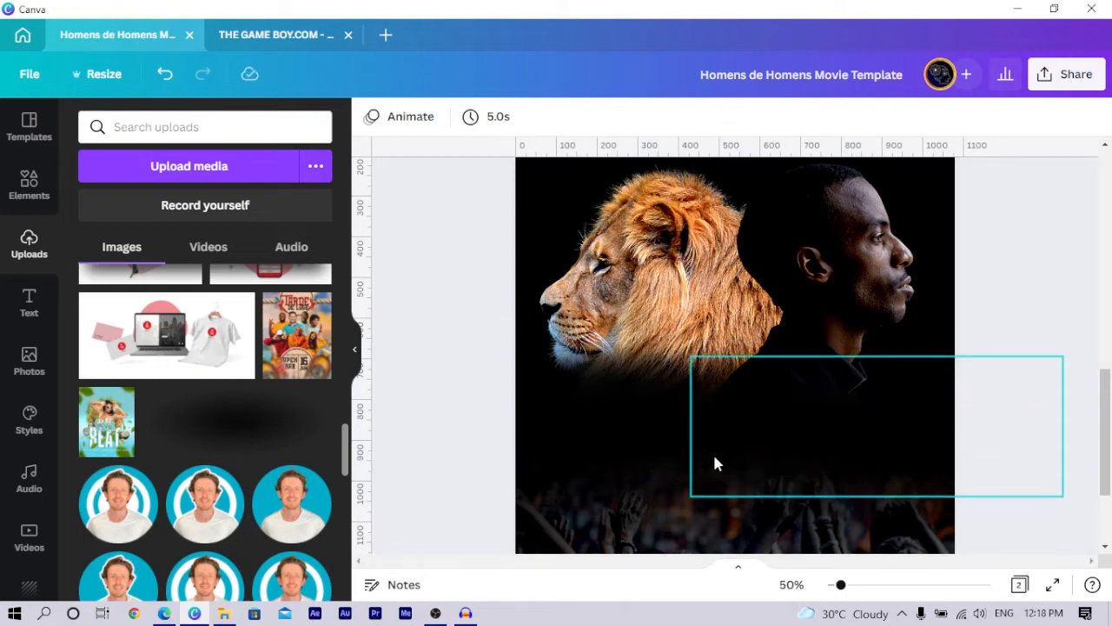
{"action": "left_click", "coordinate": [650, 432]}
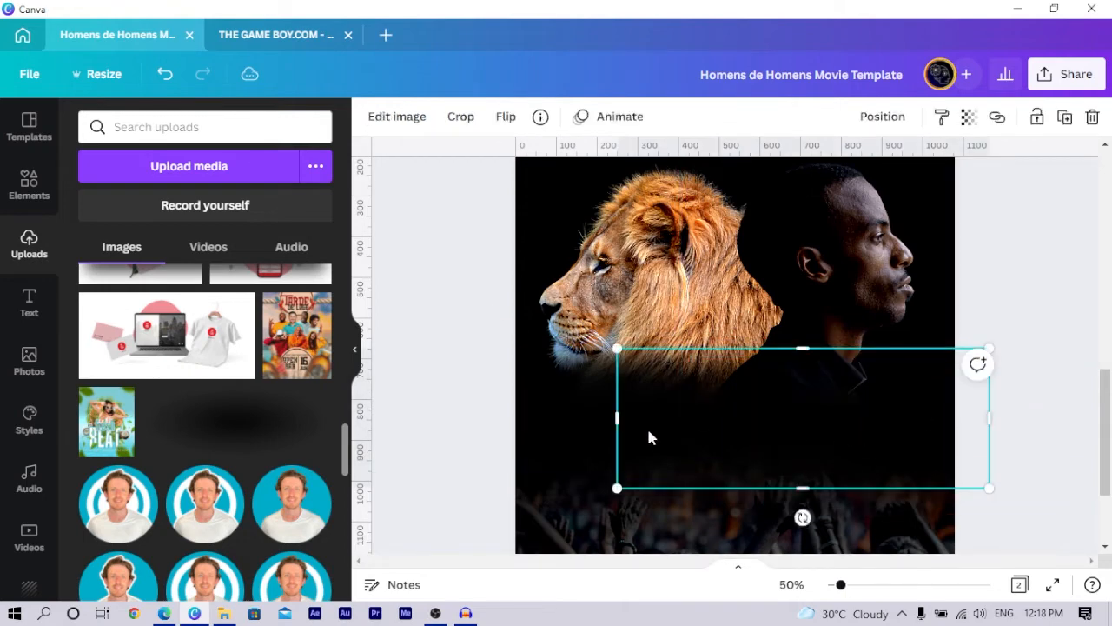
{"action": "left_click", "coordinate": [415, 364]}
{"action": "scroll", "coordinate": [415, 363], "scroll_direction": "down", "scroll_amount": 5}
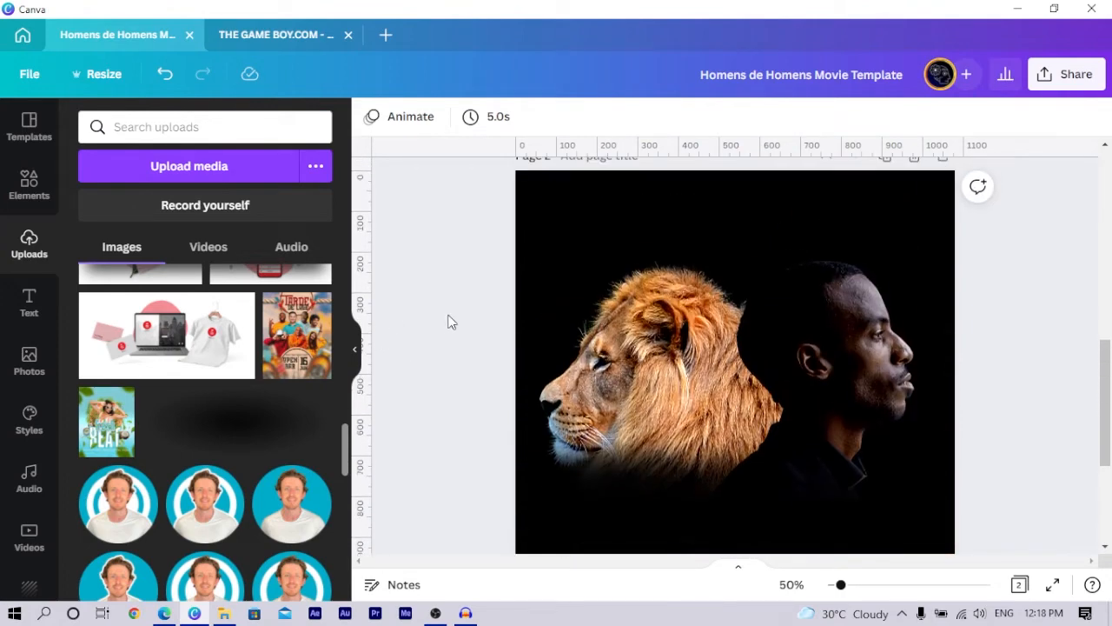
Step: Search the elements for "plastic texture" and insert the grey wrap texture with white streaks on page 2
{"action": "left_click", "coordinate": [20, 186]}
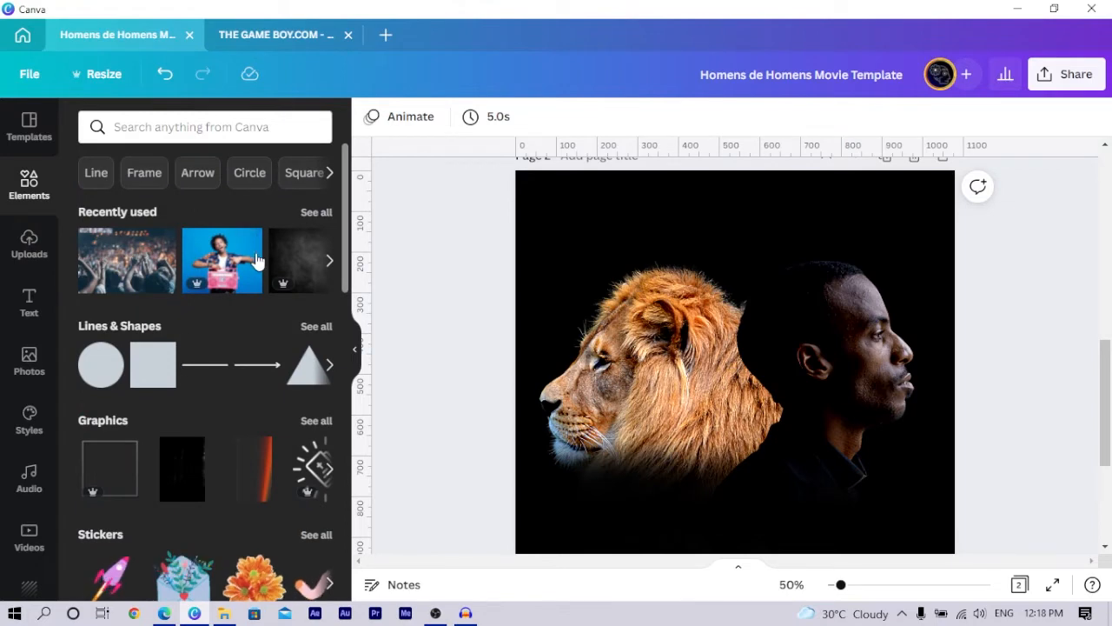
{"action": "left_click", "coordinate": [166, 122]}
{"action": "type", "text": "plasti"}
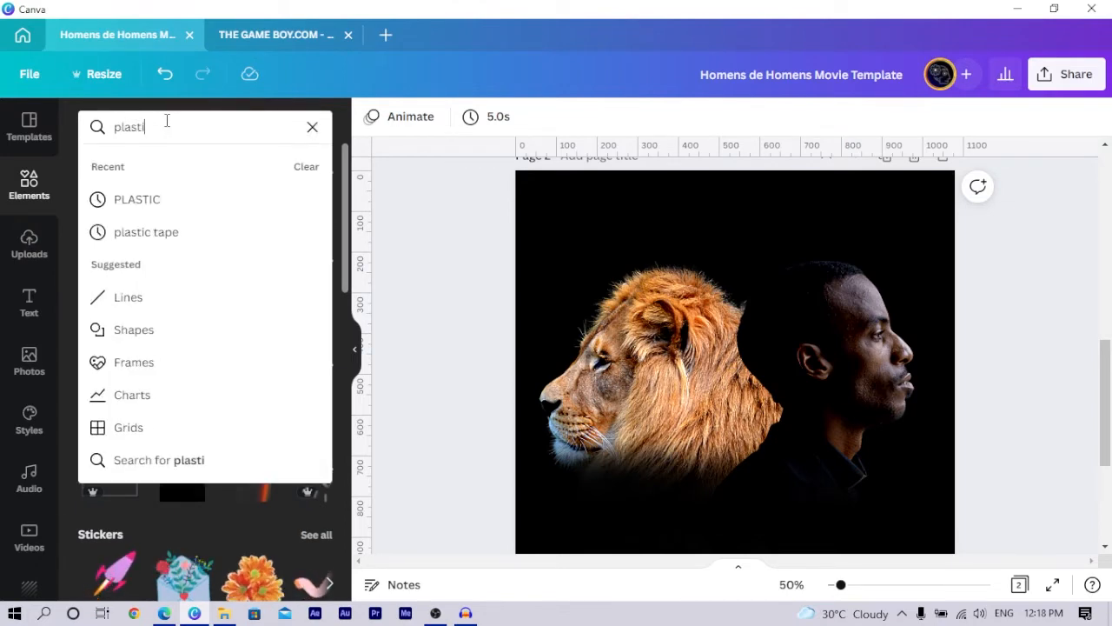
{"action": "type", "text": "c texture"}
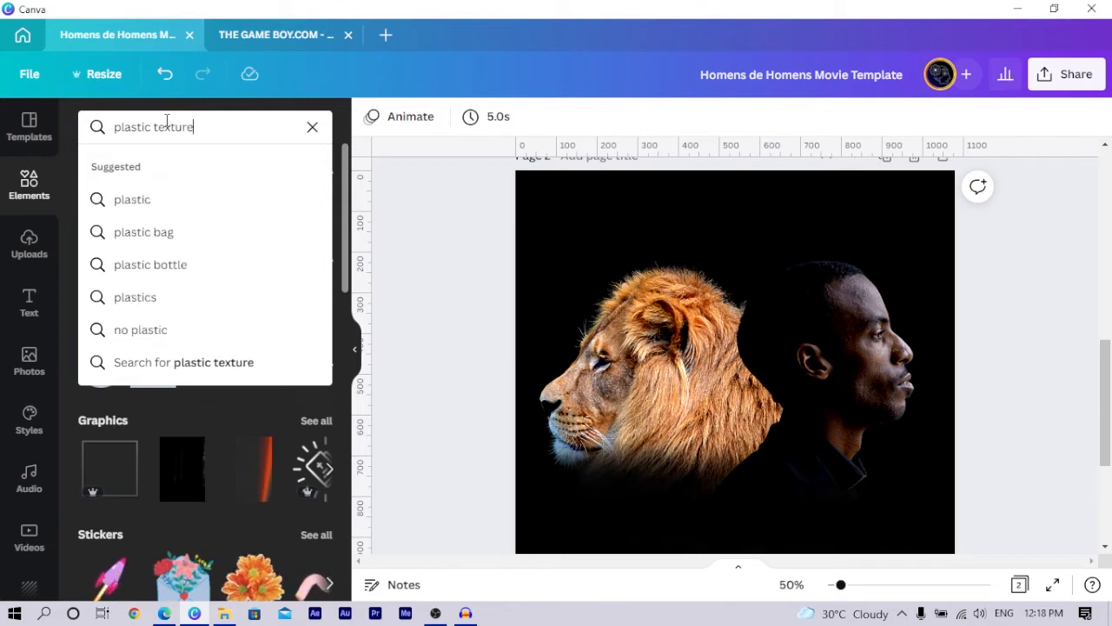
{"action": "key", "text": "Return"}
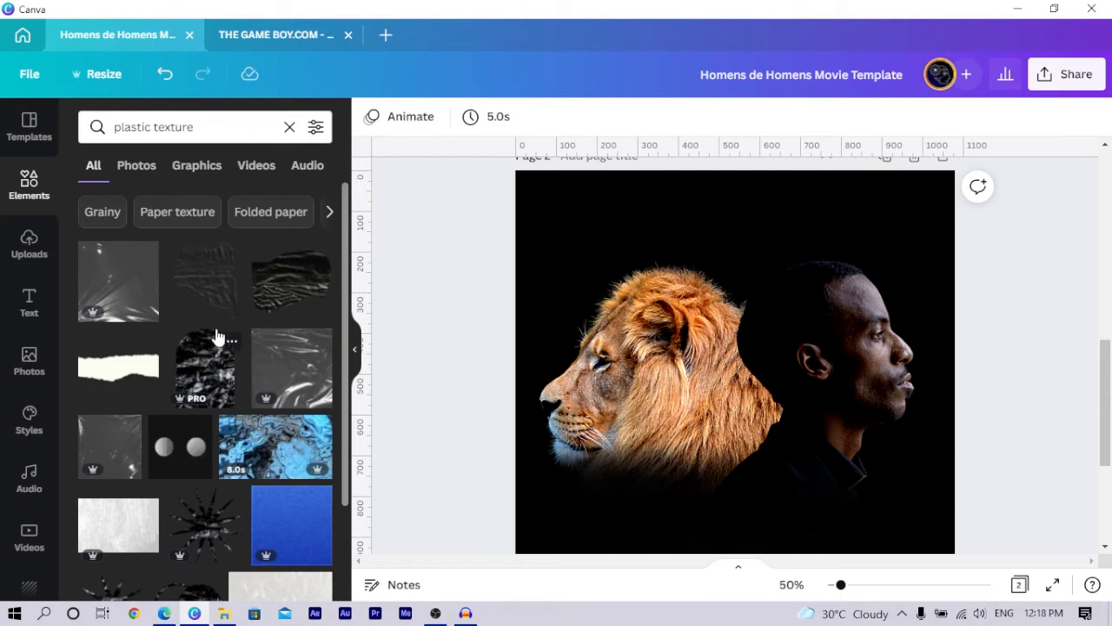
{"action": "left_click", "coordinate": [117, 287]}
{"action": "scroll", "coordinate": [445, 326], "scroll_direction": "down", "scroll_amount": 3}
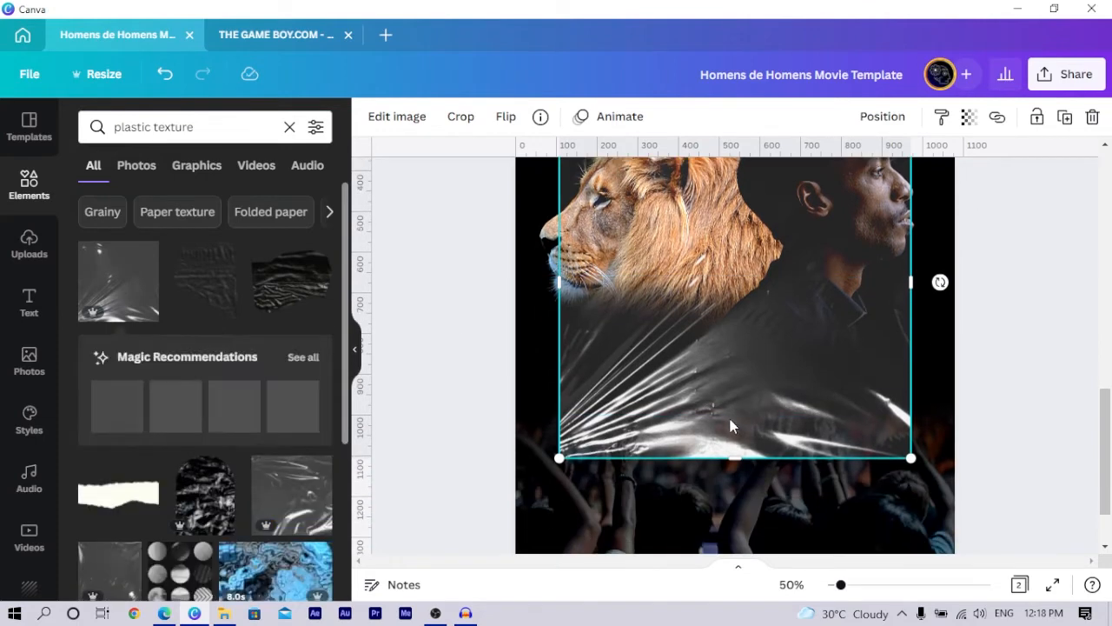
Step: Align the plastic texture with the page's lower left corner and enlarge it to 1,083 by 1,350 to cover the page
{"action": "left_click_drag", "start_coordinate": [728, 419], "coordinate": [680, 492]}
{"action": "scroll", "coordinate": [681, 492], "scroll_direction": "down", "scroll_amount": 2}
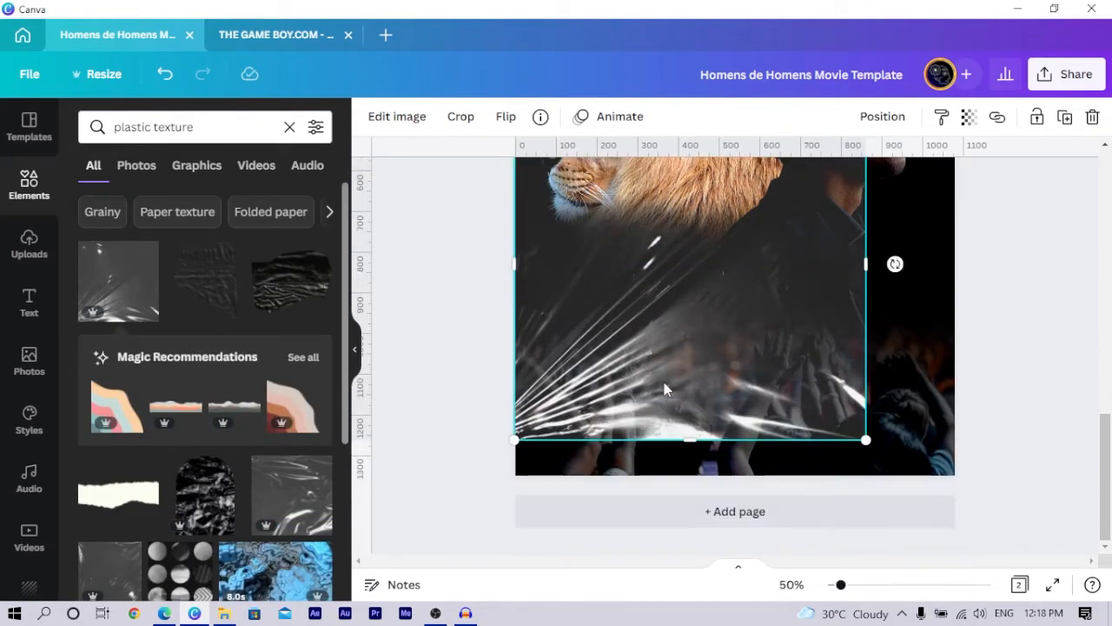
{"action": "left_click_drag", "start_coordinate": [670, 383], "coordinate": [665, 413]}
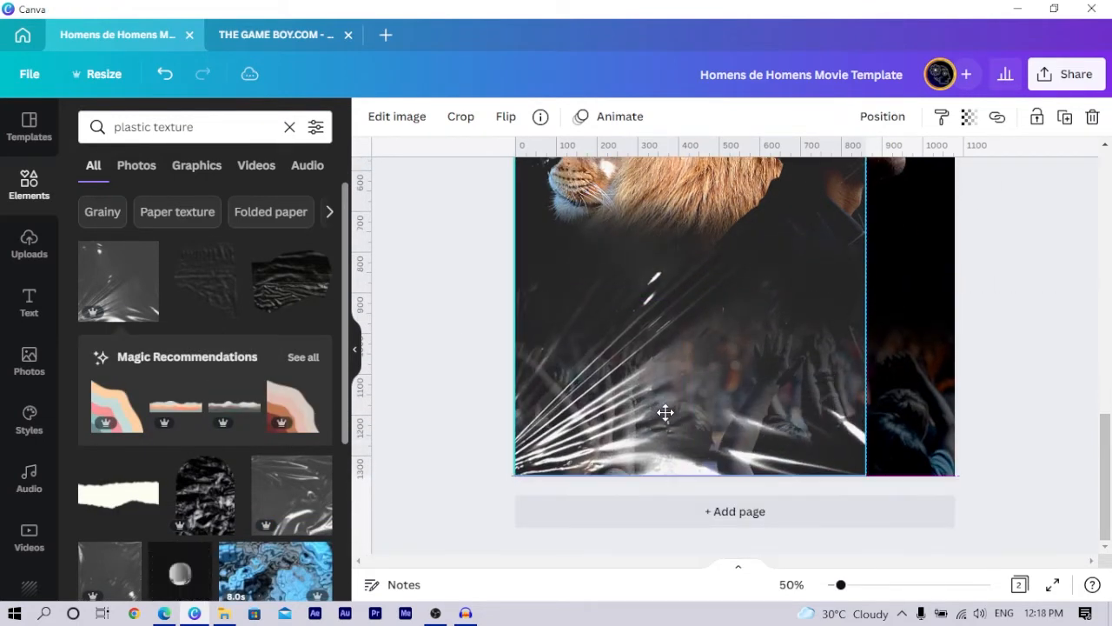
{"action": "left_click_drag", "start_coordinate": [869, 288], "coordinate": [955, 290]}
{"action": "scroll", "coordinate": [878, 356], "scroll_direction": "up", "scroll_amount": 3}
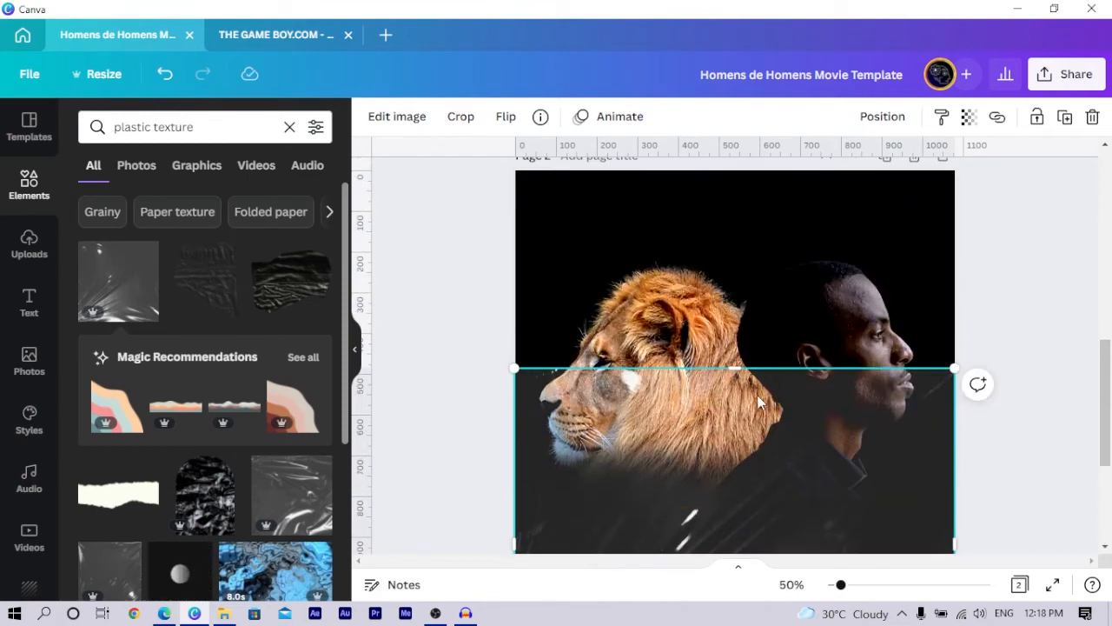
{"action": "left_click_drag", "start_coordinate": [735, 370], "coordinate": [745, 171]}
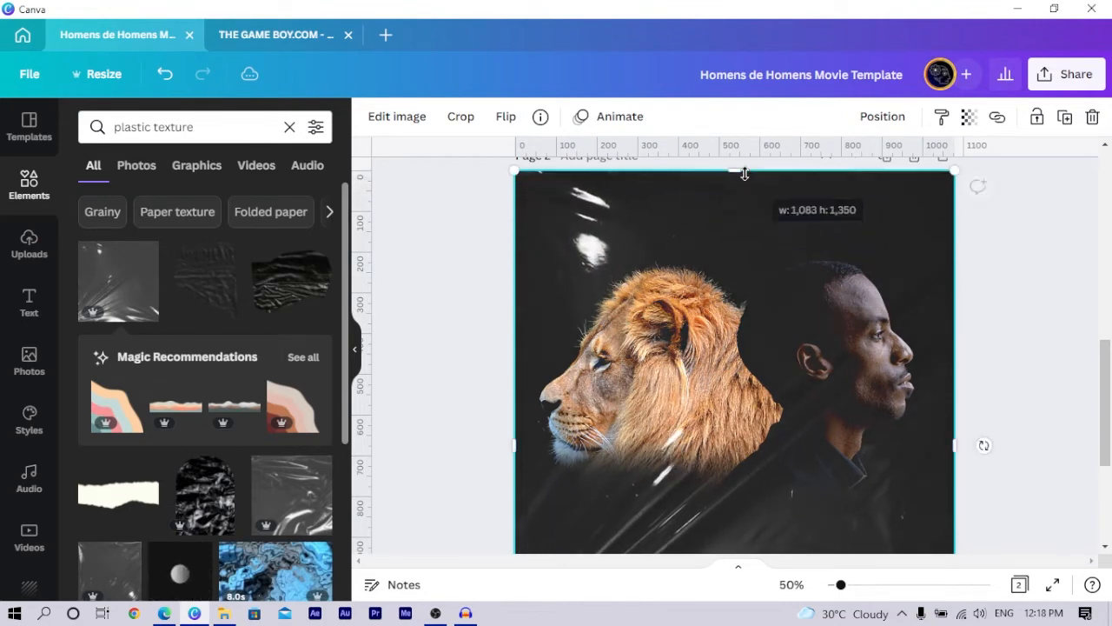
Step: Nudge the plastic texture down slightly and check its alignment with the top edge of page 2
{"action": "key", "text": "Down"}
{"action": "key", "text": "Down"}
{"action": "key", "text": "Down"}
{"action": "key", "text": "Down"}
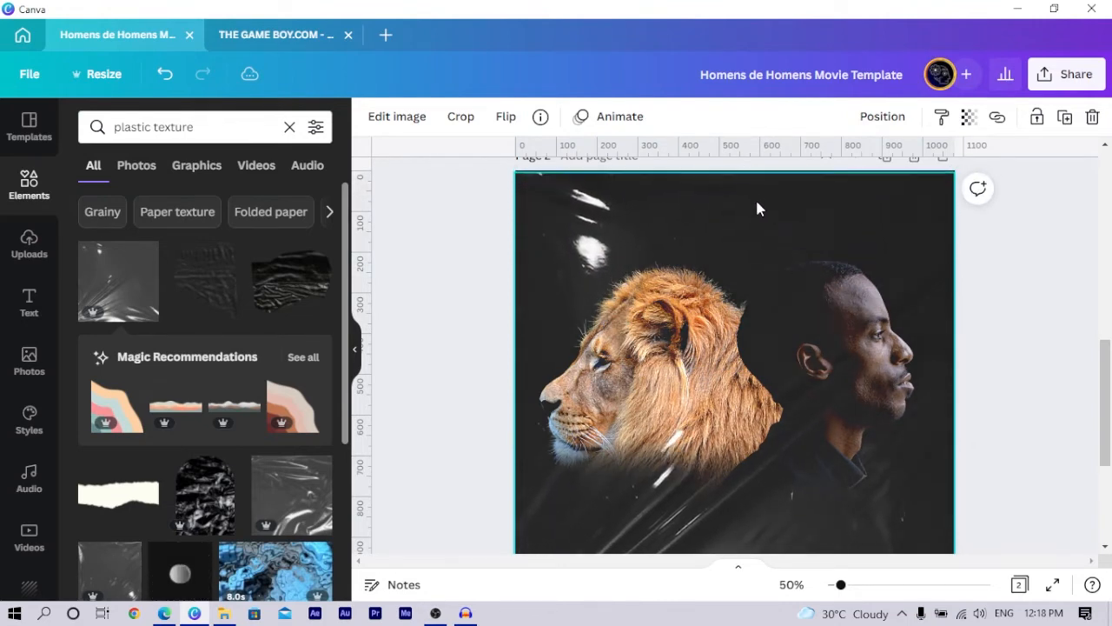
{"action": "scroll", "coordinate": [856, 270], "scroll_direction": "up", "scroll_amount": 5}
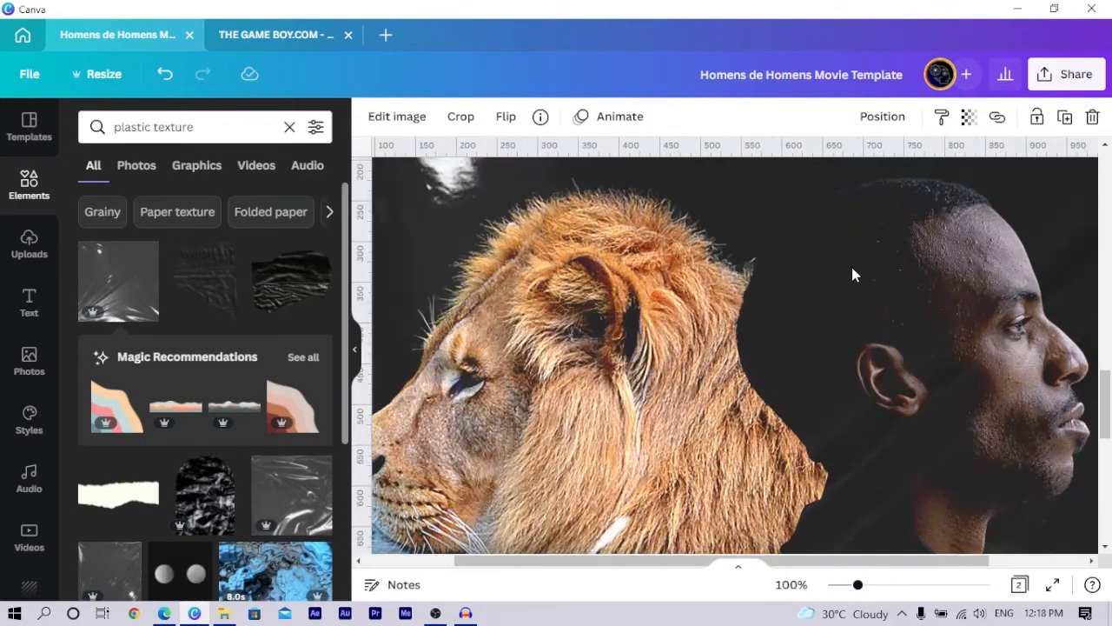
{"action": "scroll", "coordinate": [843, 270], "scroll_direction": "up", "scroll_amount": 3}
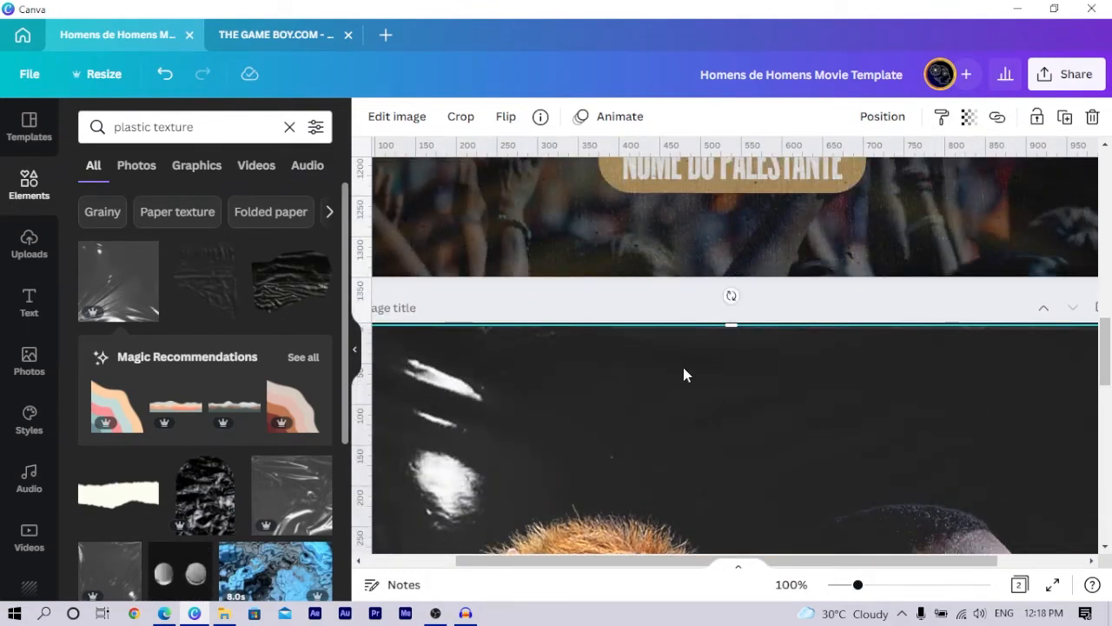
{"action": "scroll", "coordinate": [683, 368], "scroll_direction": "down", "scroll_amount": 6}
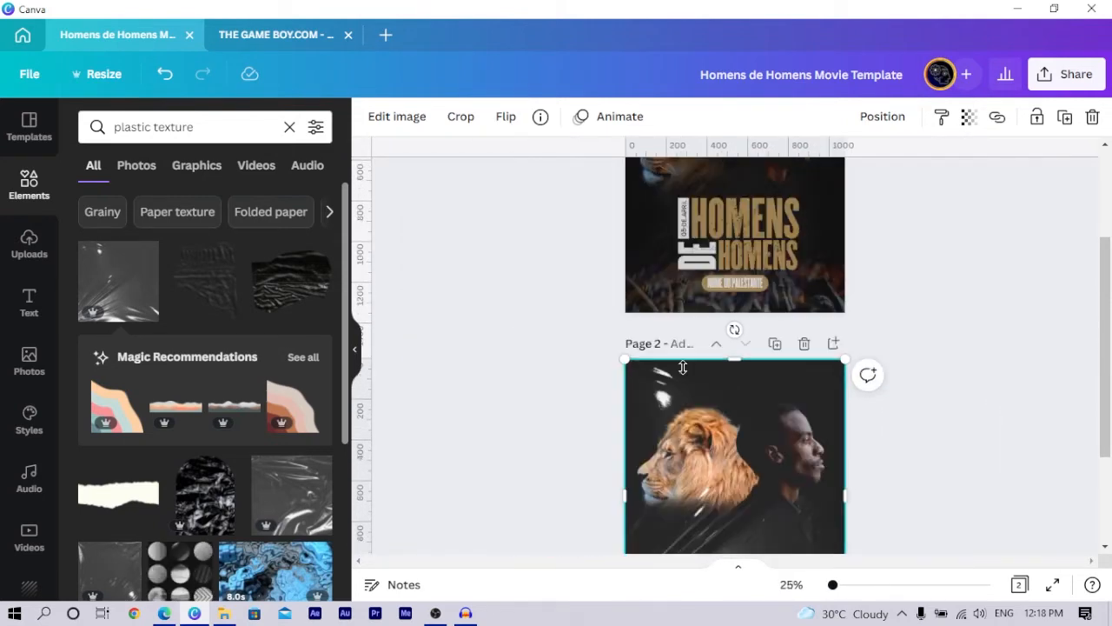
{"action": "scroll", "coordinate": [683, 367], "scroll_direction": "down", "scroll_amount": 2}
{"action": "left_click", "coordinate": [532, 400]}
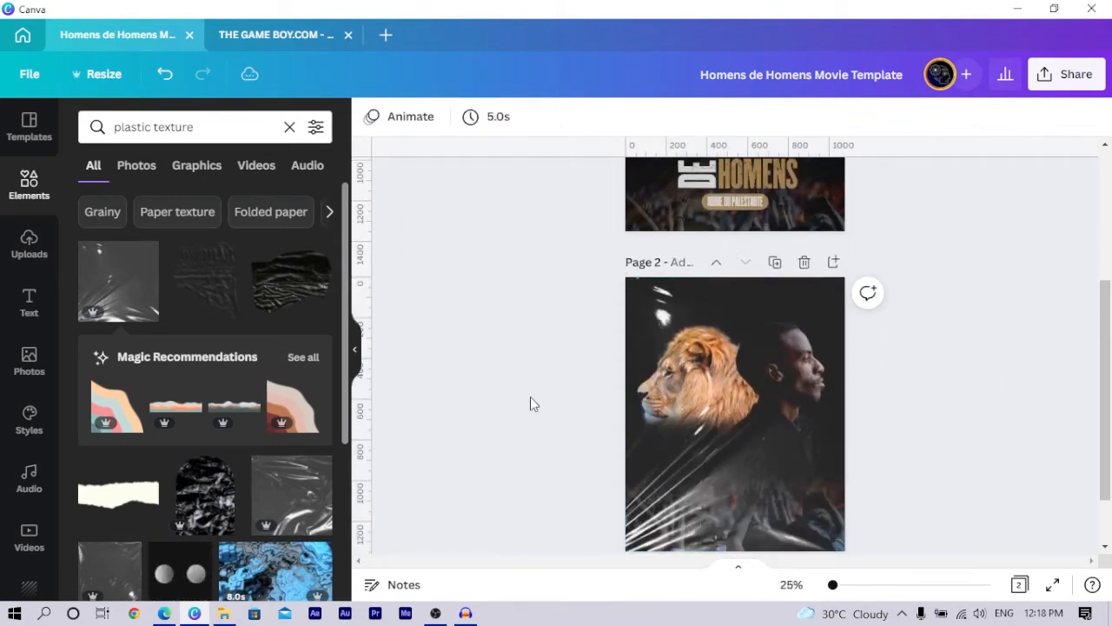
Step: Give the plastic texture the Cherry duotone effect and set its highlights to the document's gold-brown colour
{"action": "left_click", "coordinate": [775, 412]}
{"action": "left_click", "coordinate": [397, 117]}
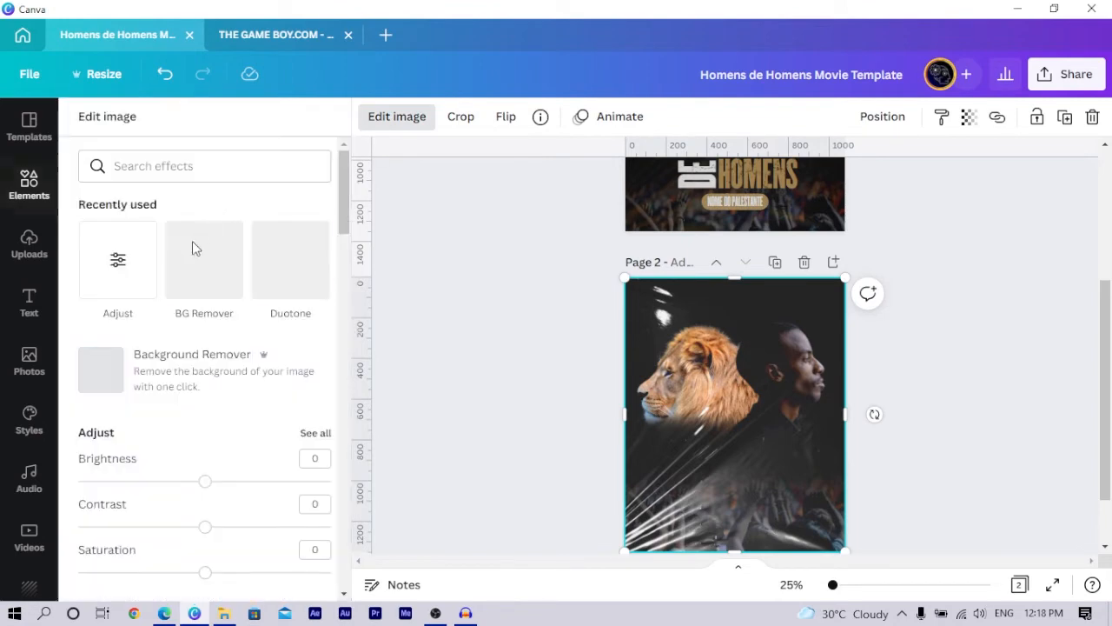
{"action": "left_click", "coordinate": [293, 262]}
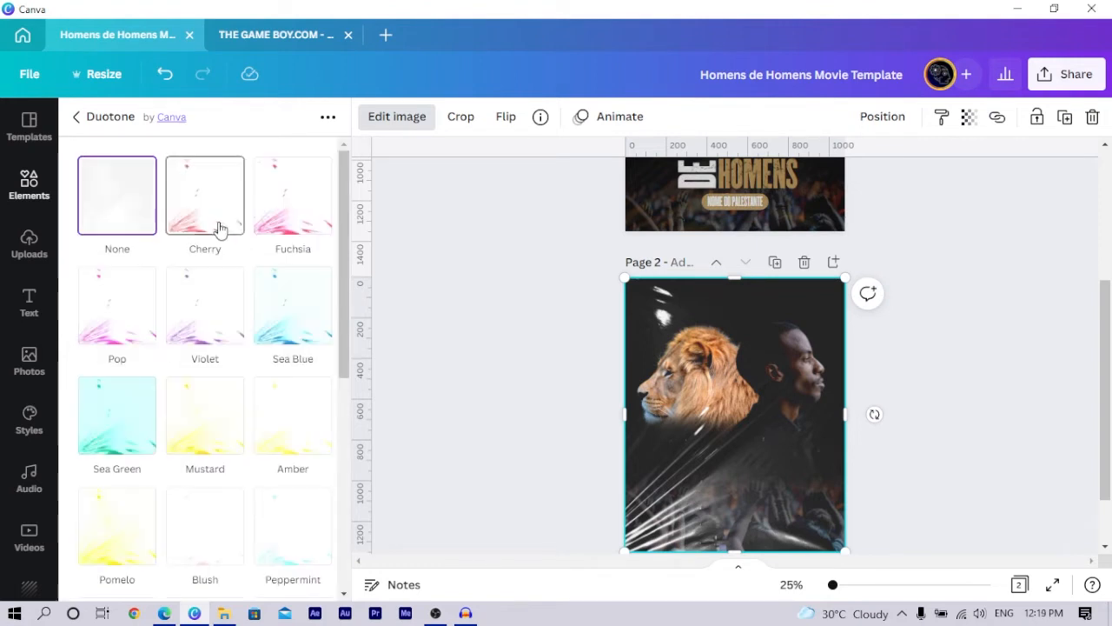
{"action": "left_click", "coordinate": [218, 199]}
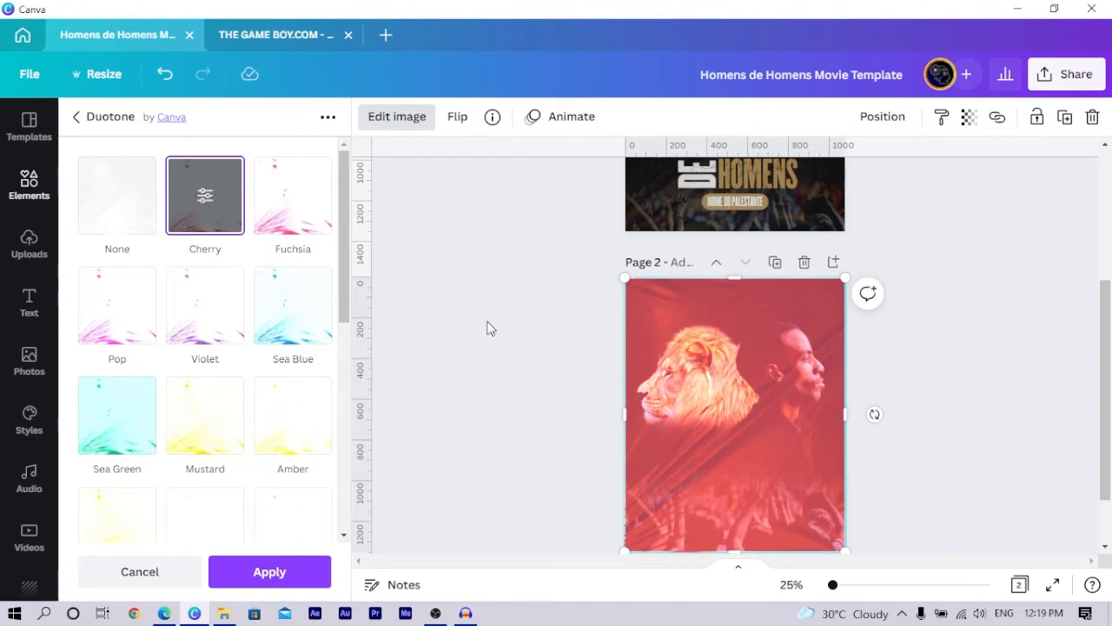
{"action": "left_click", "coordinate": [223, 207]}
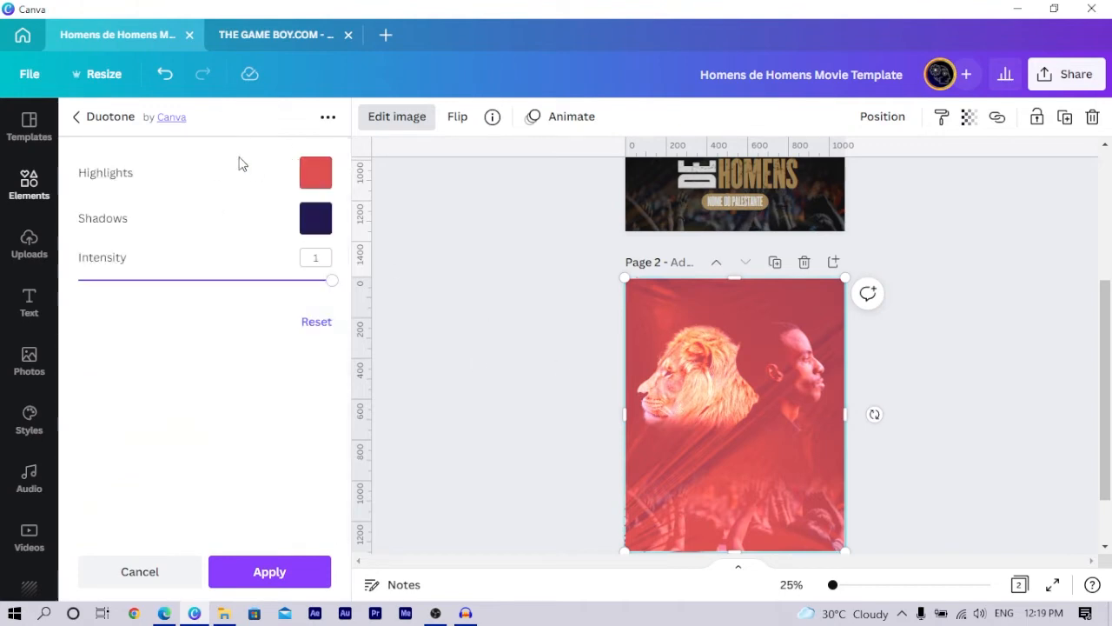
{"action": "left_click", "coordinate": [312, 174]}
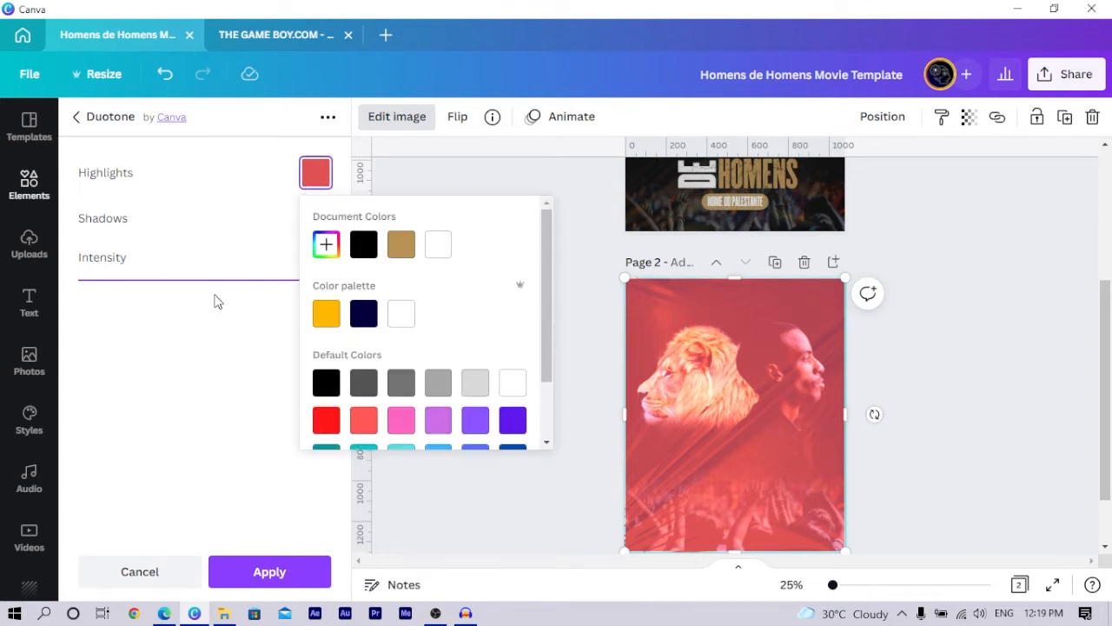
{"action": "left_click", "coordinate": [401, 246]}
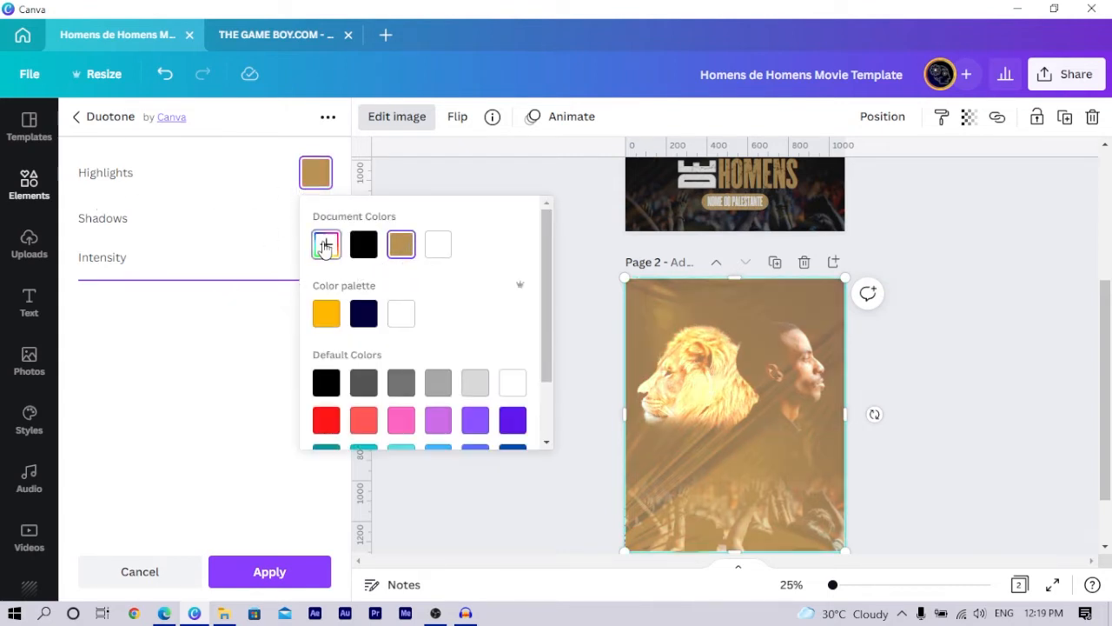
{"action": "left_click", "coordinate": [326, 245]}
{"action": "left_click", "coordinate": [502, 417]}
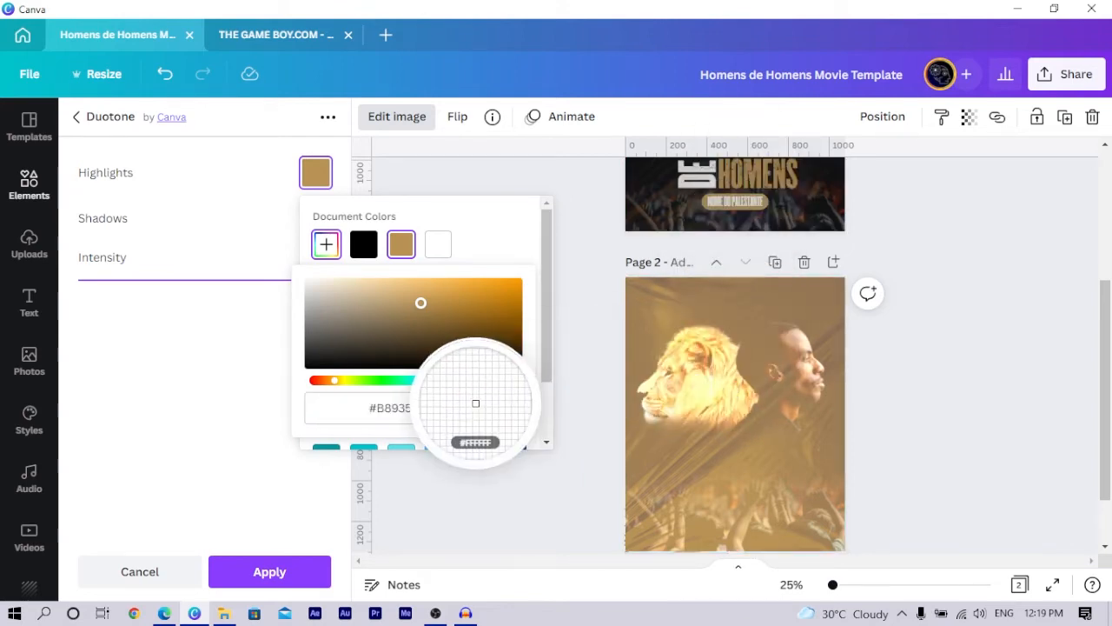
{"action": "left_click", "coordinate": [717, 362]}
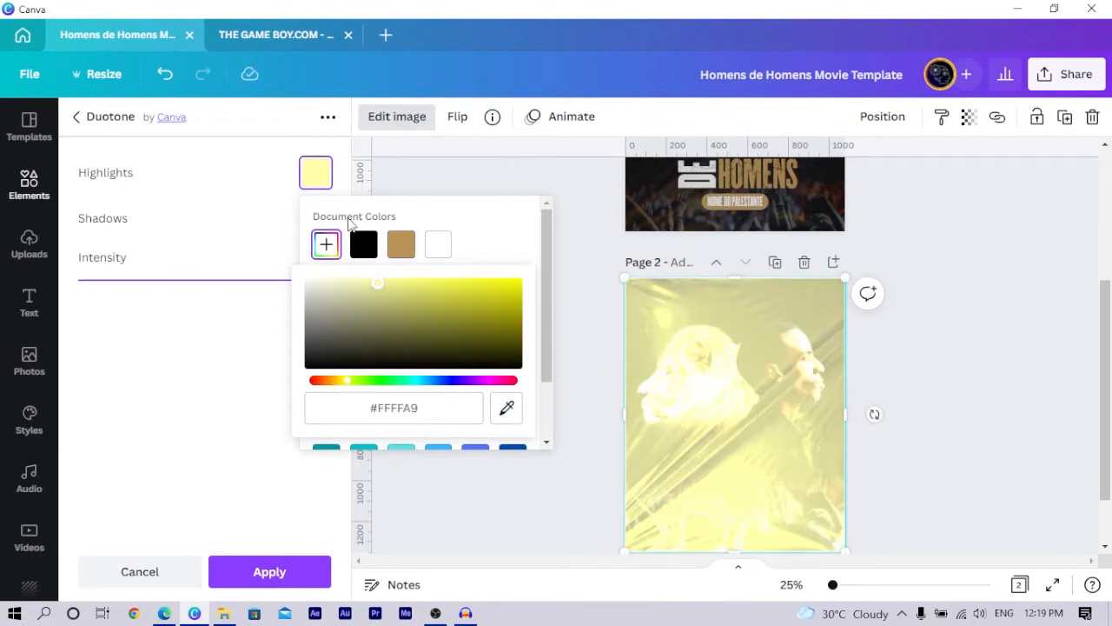
{"action": "left_click", "coordinate": [401, 251]}
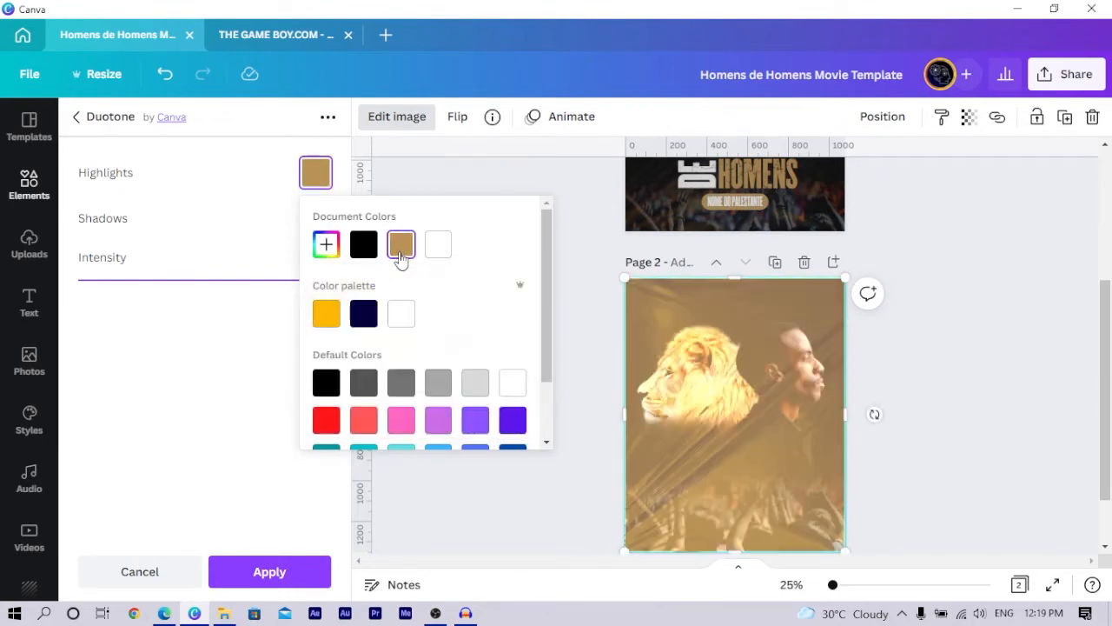
Step: Set the duotone shadows to black and apply the effect to the plastic texture
{"action": "left_click", "coordinate": [67, 369]}
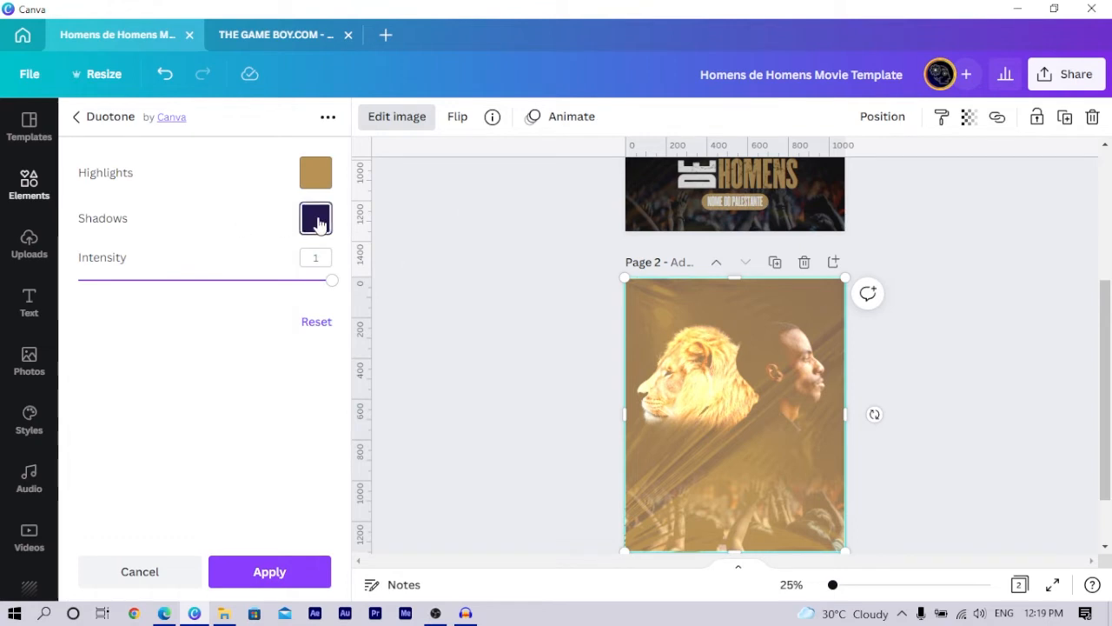
{"action": "left_click", "coordinate": [316, 219]}
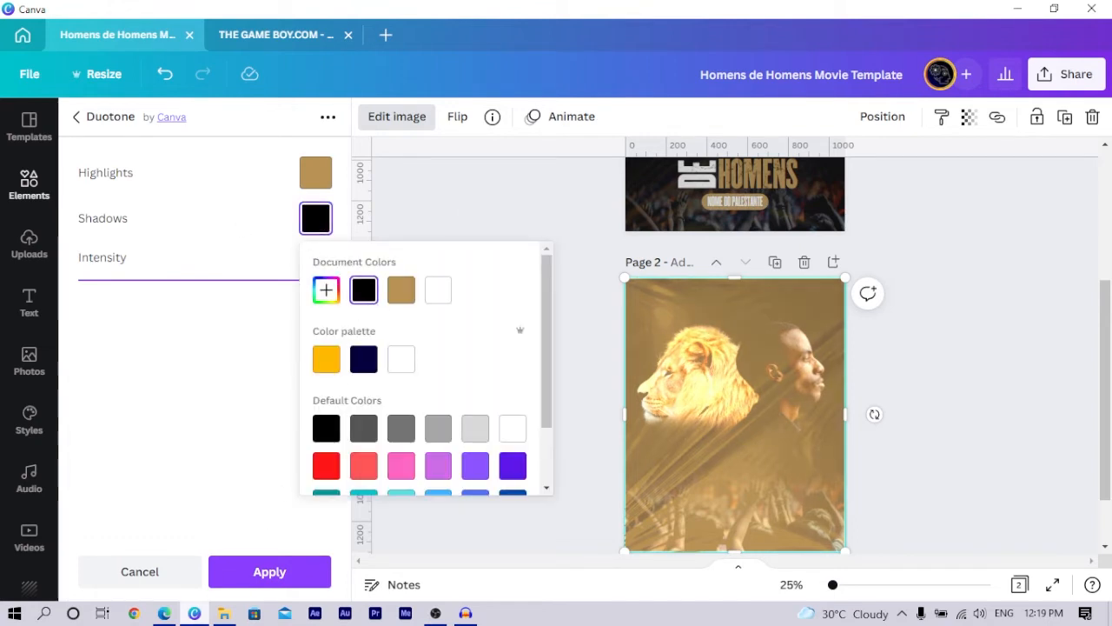
{"action": "left_click", "coordinate": [228, 588]}
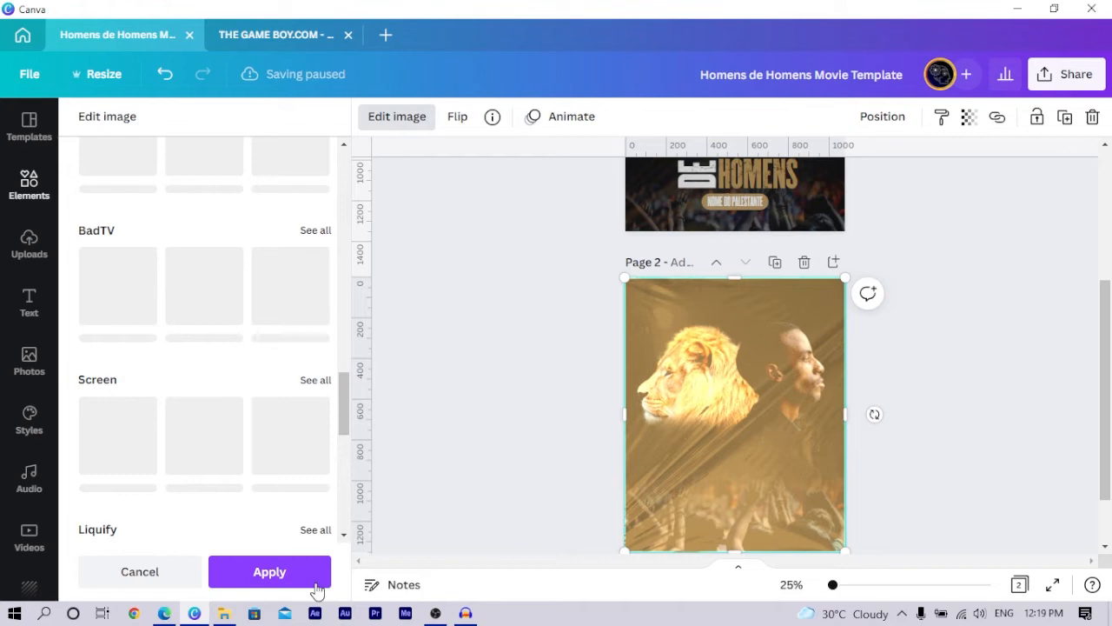
{"action": "left_click", "coordinate": [268, 572]}
{"action": "left_click", "coordinate": [504, 451]}
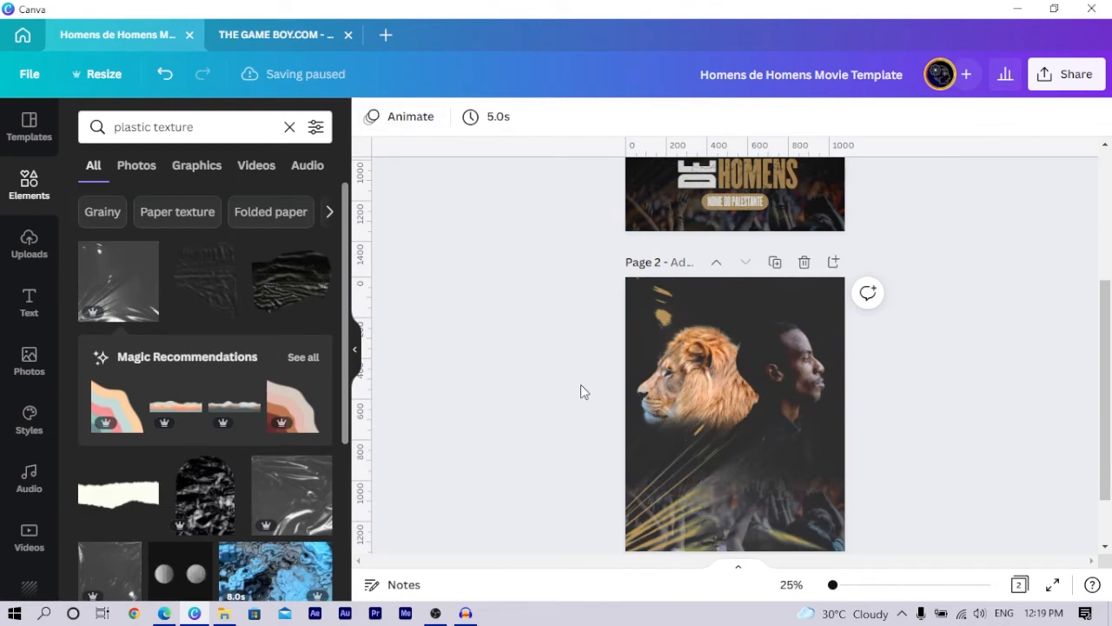
Step: Set the transparency of the plastic texture on page 2 to 28
{"action": "scroll", "coordinate": [696, 405], "scroll_direction": "down", "scroll_amount": 2}
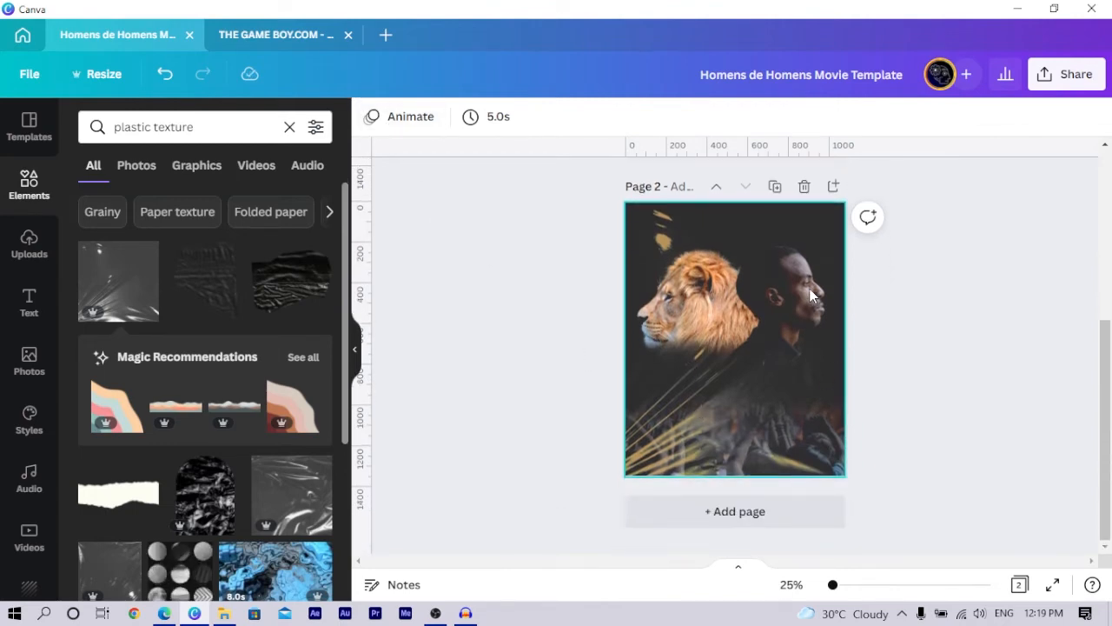
{"action": "left_click", "coordinate": [811, 295]}
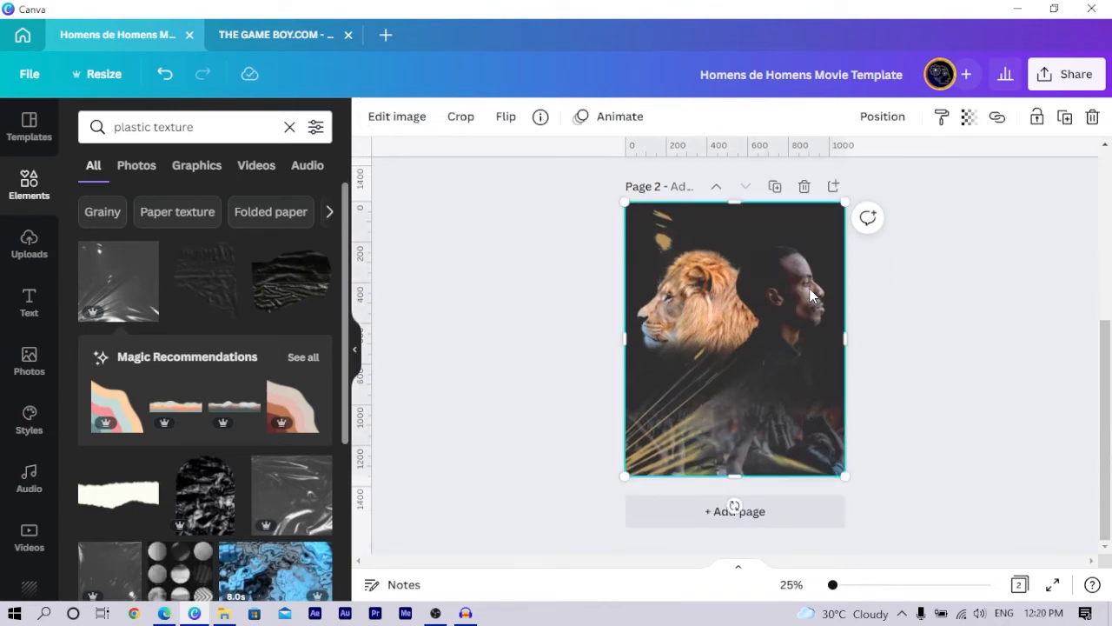
{"action": "left_click", "coordinate": [968, 119]}
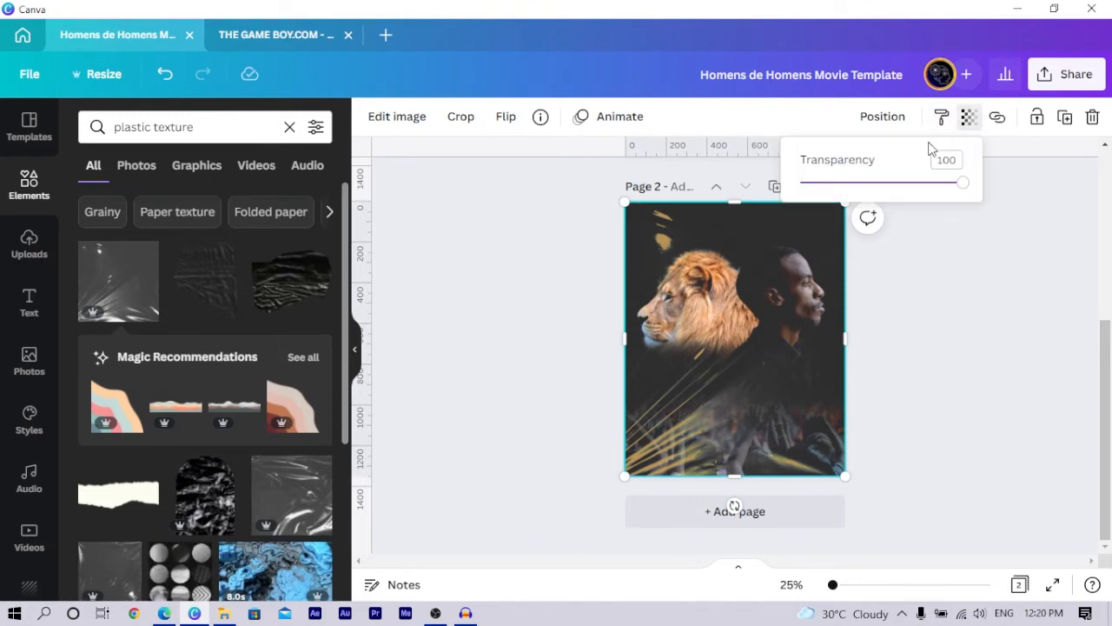
{"action": "left_click", "coordinate": [856, 183]}
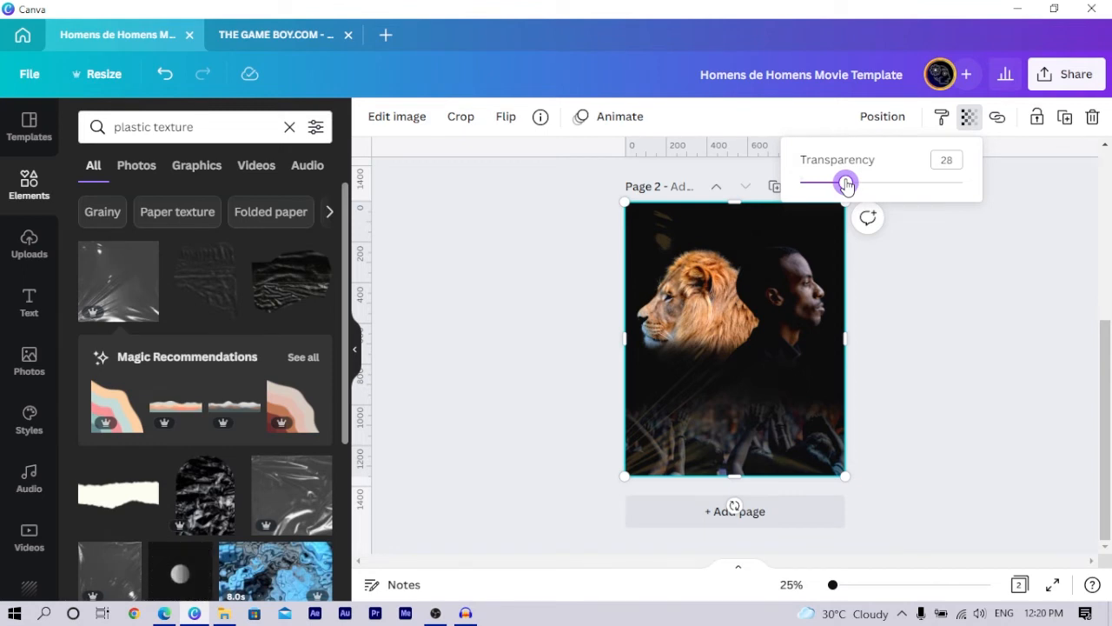
{"action": "left_click", "coordinate": [914, 334]}
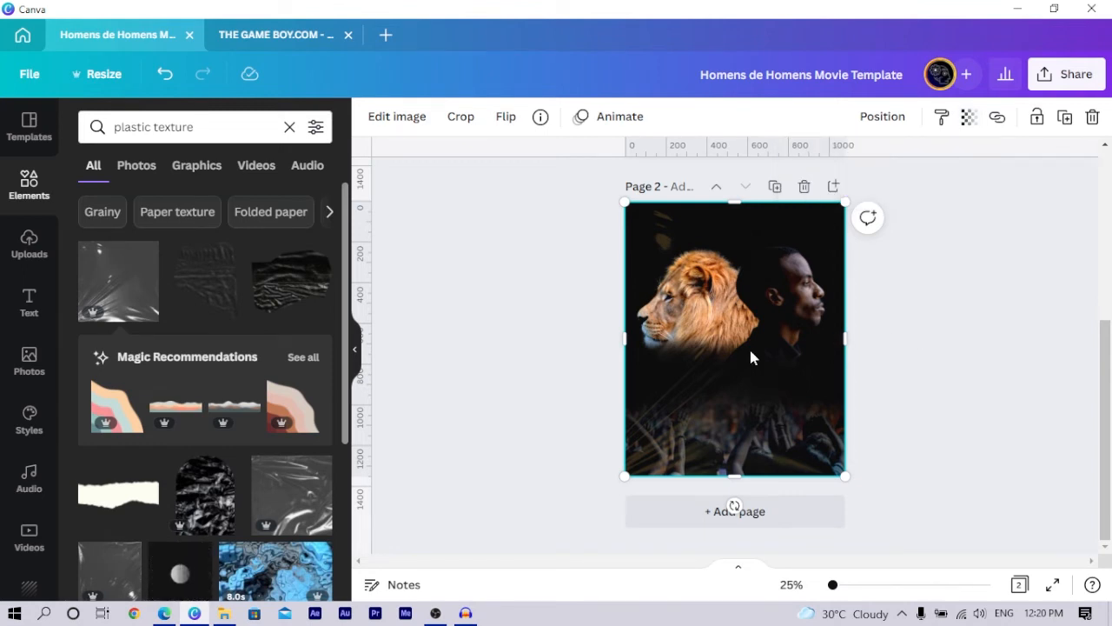
Step: Duplicate the plastic texture over page 2 and flip the copy both horizontally and vertically
{"action": "key", "text": "ctrl+d"}
{"action": "left_click_drag", "start_coordinate": [751, 356], "coordinate": [743, 348]}
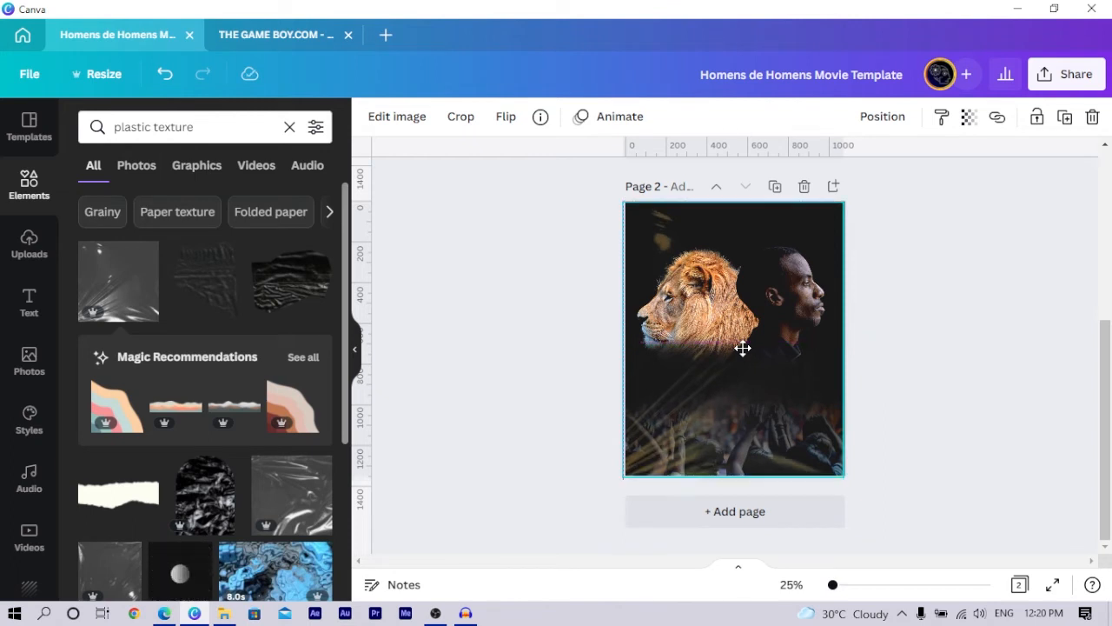
{"action": "left_click", "coordinate": [507, 118]}
{"action": "left_click", "coordinate": [520, 163]}
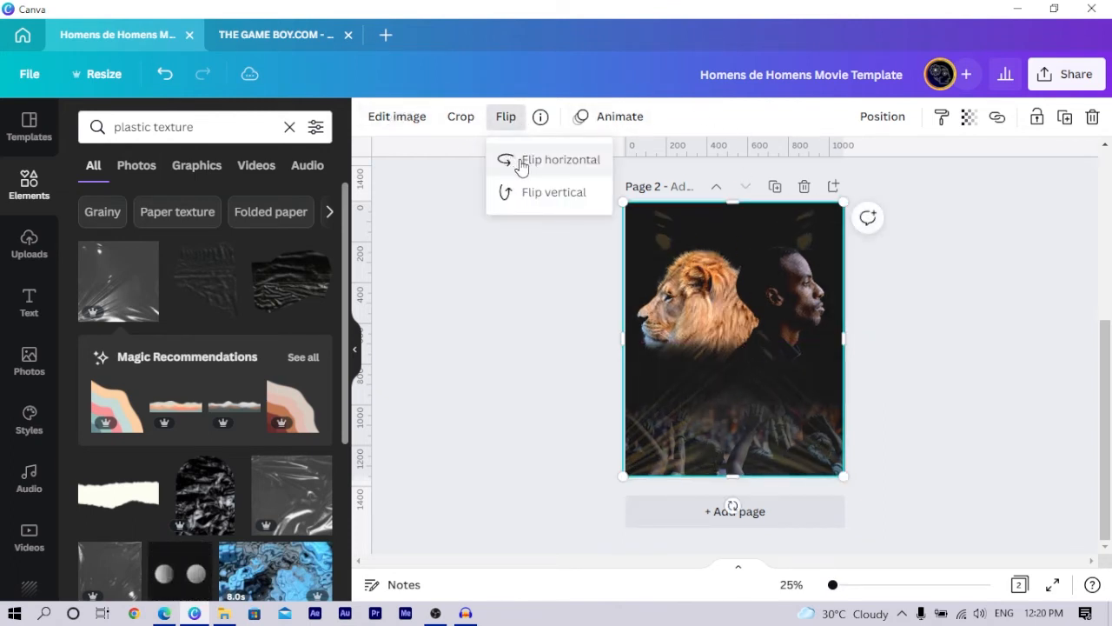
{"action": "left_click", "coordinate": [544, 197]}
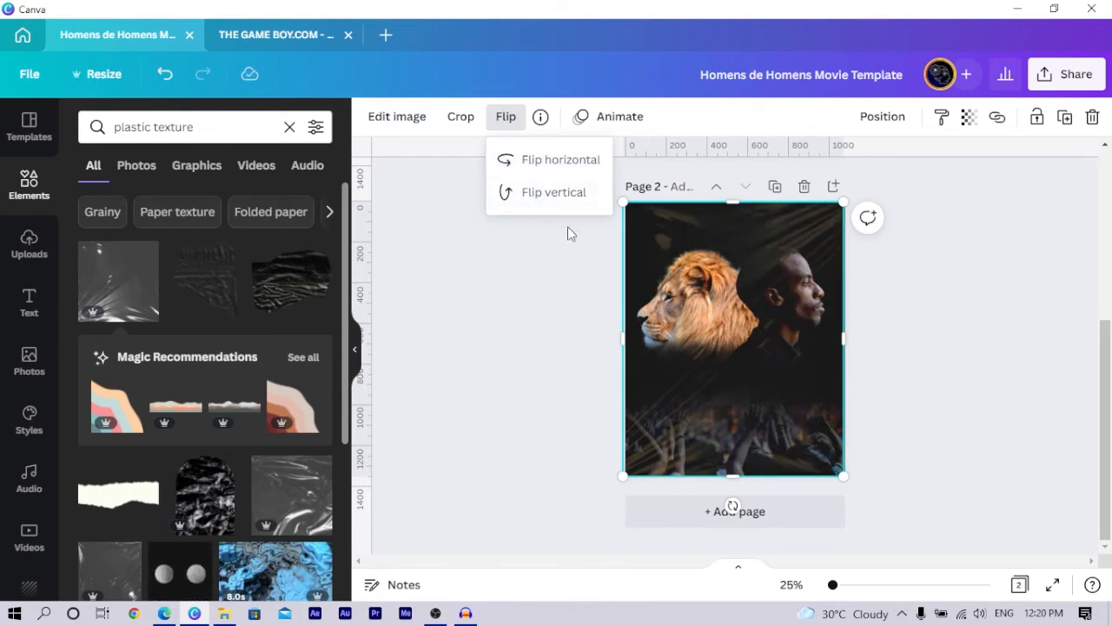
Step: Lower the transparency of the flipped plastic texture copy to 10
{"action": "left_click", "coordinate": [969, 118]}
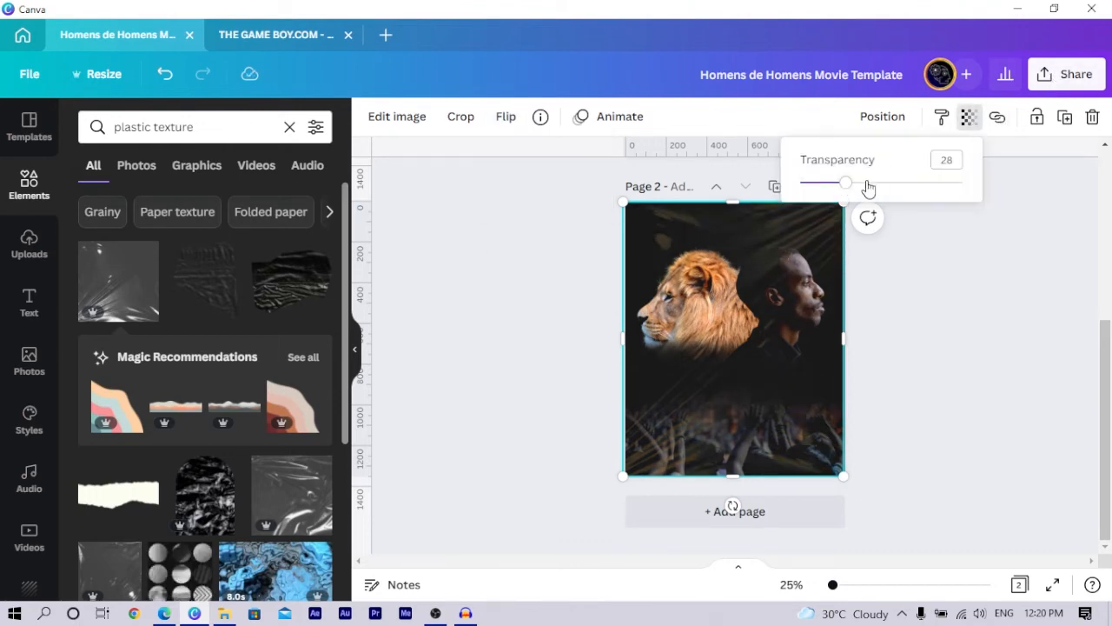
{"action": "left_click_drag", "start_coordinate": [828, 183], "coordinate": [817, 185]}
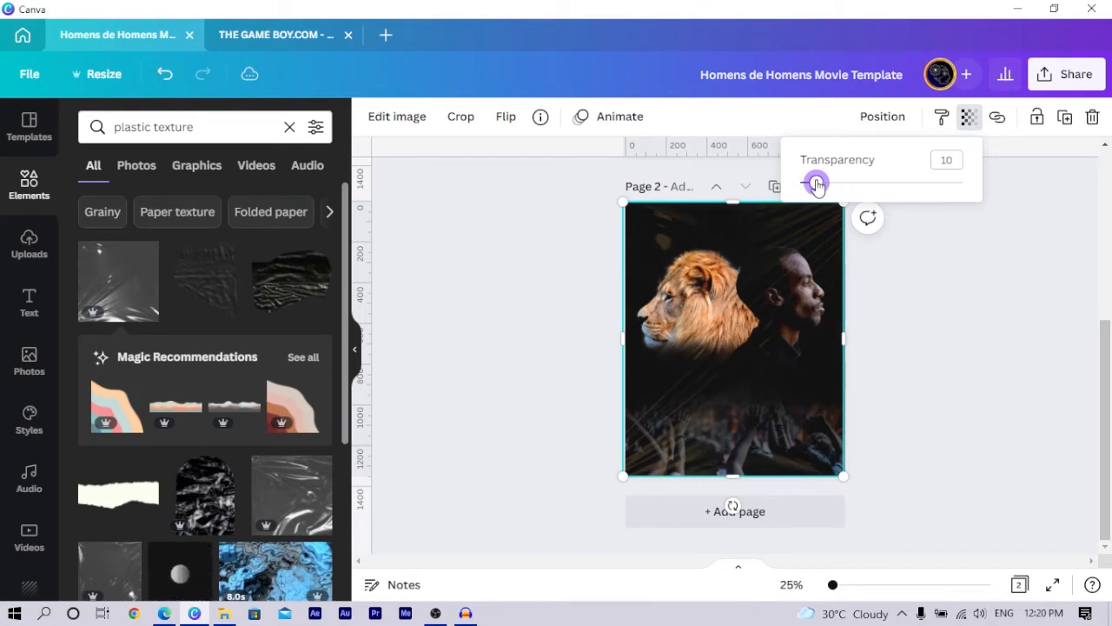
{"action": "left_click", "coordinate": [502, 346]}
{"action": "left_click", "coordinate": [502, 346]}
Step: Align the flipped plastic texture copy to the horizontal center of page 2
{"action": "left_click", "coordinate": [710, 295]}
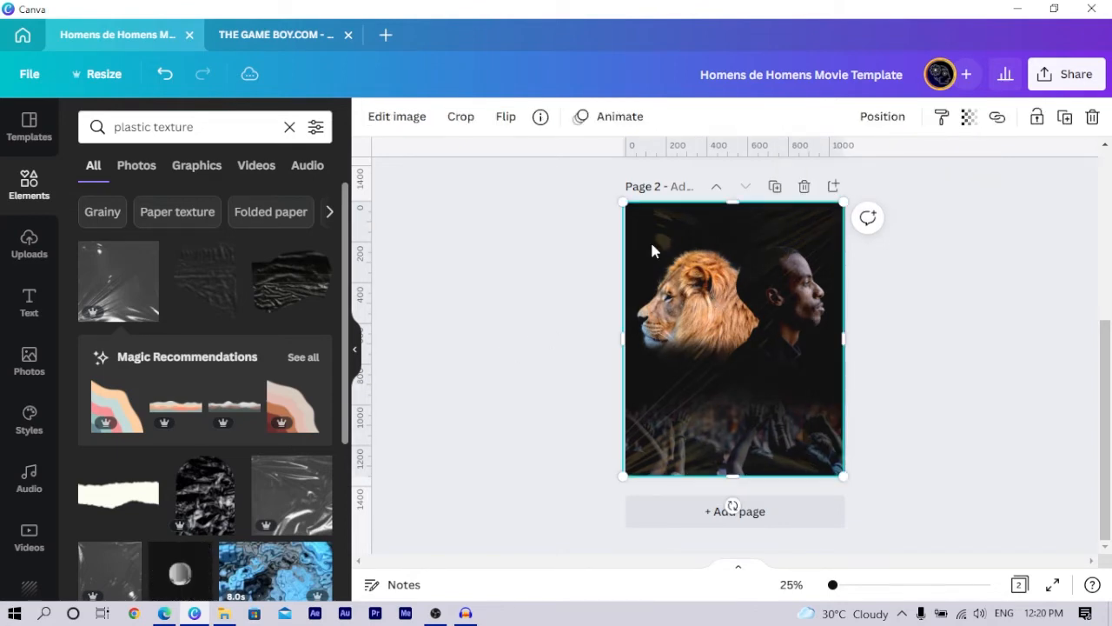
{"action": "left_click", "coordinate": [896, 116]}
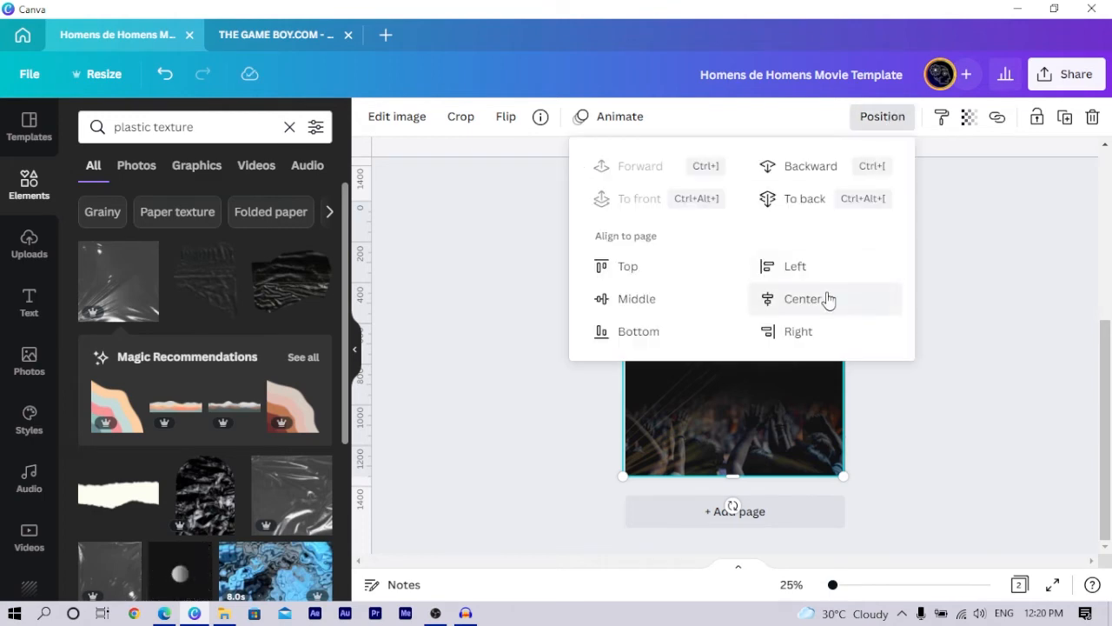
{"action": "left_click", "coordinate": [826, 299]}
{"action": "left_click", "coordinate": [896, 418]}
{"action": "left_click", "coordinate": [896, 418]}
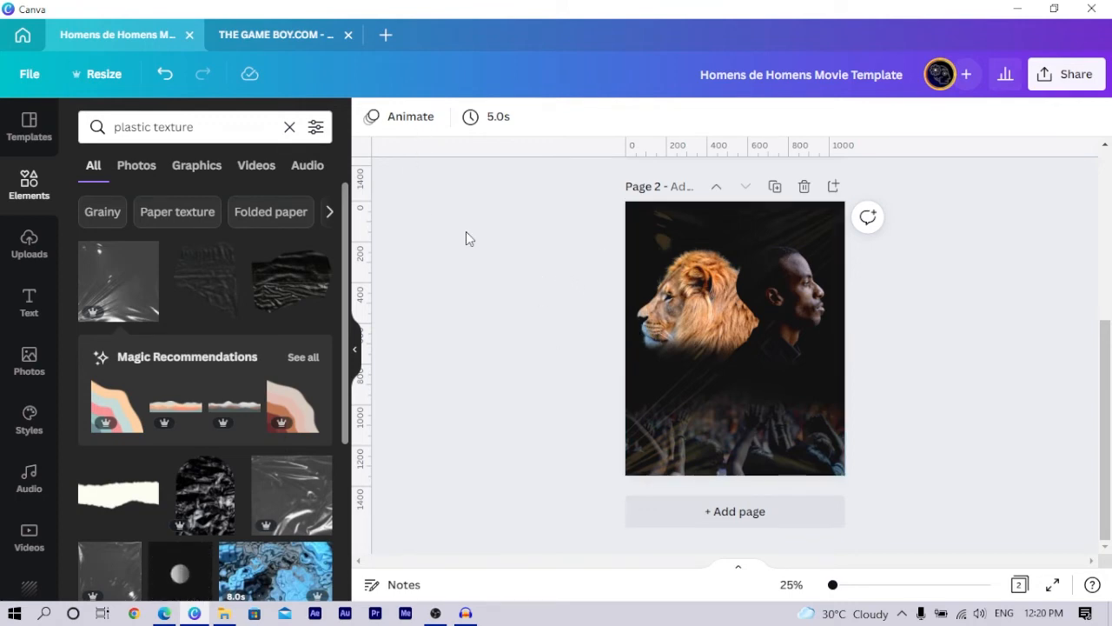
Step: Copy the Homens de Homens title with its date label from page 1 onto page 2, below the lion and man
{"action": "scroll", "coordinate": [635, 318], "scroll_direction": "up", "scroll_amount": 4}
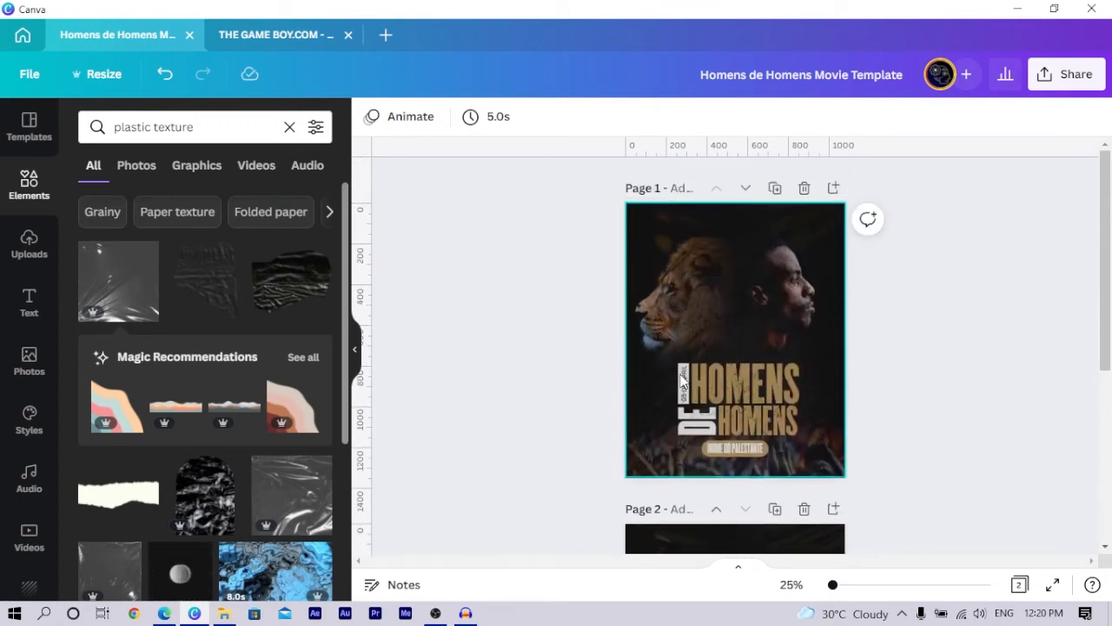
{"action": "scroll", "coordinate": [437, 398], "scroll_direction": "down", "scroll_amount": 2}
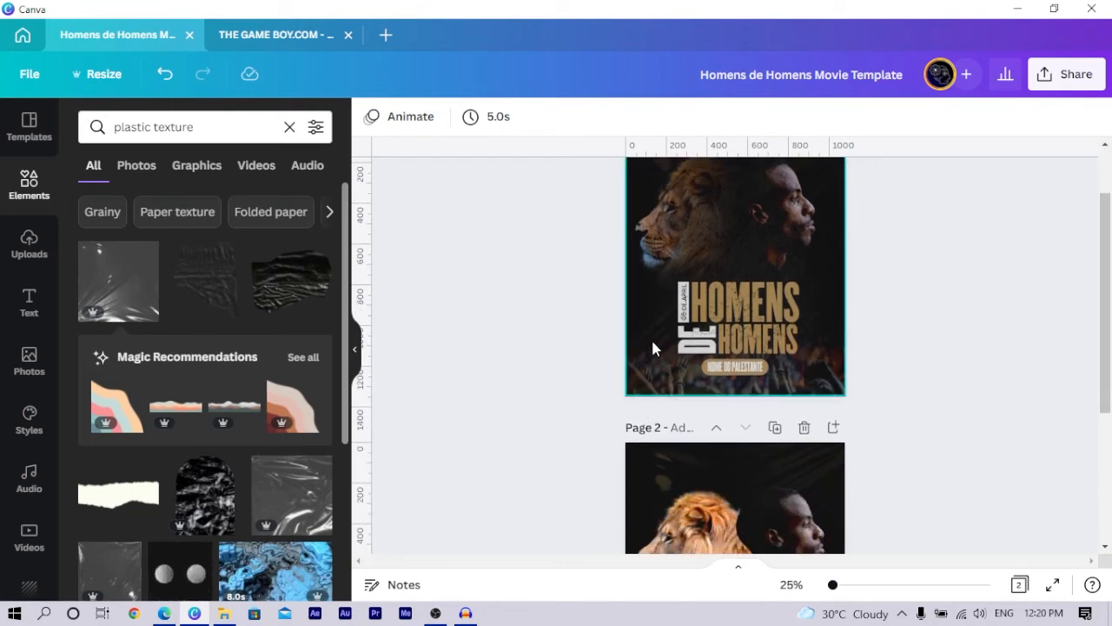
{"action": "left_click_drag", "start_coordinate": [656, 342], "coordinate": [794, 210]}
{"action": "left_click_drag", "start_coordinate": [713, 237], "coordinate": [887, 144]}
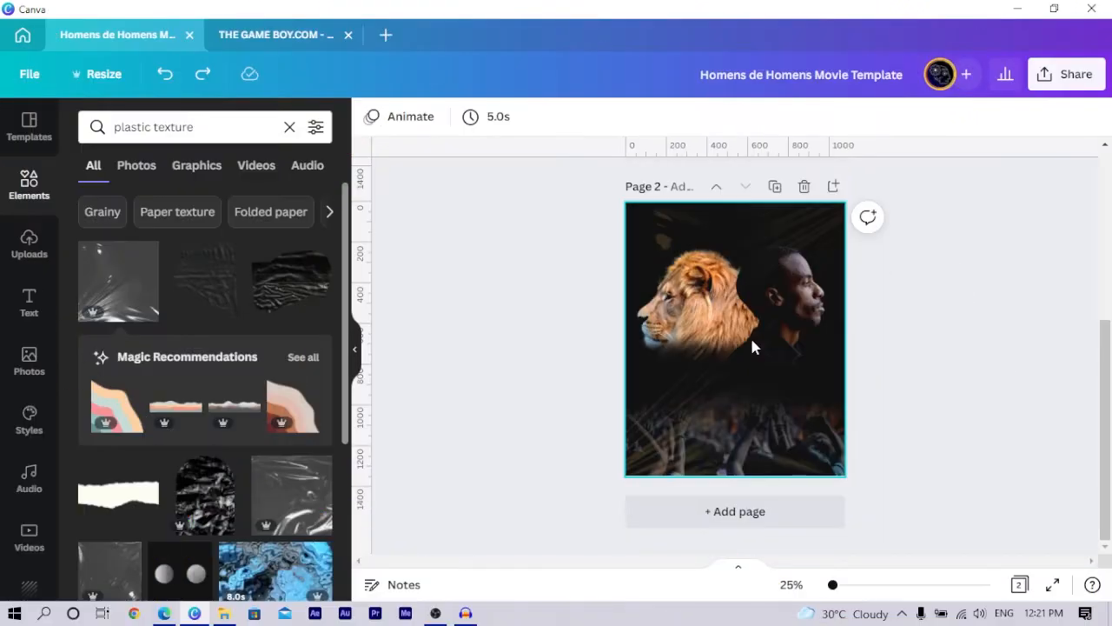
{"action": "key", "text": "ctrl+v"}
{"action": "scroll", "coordinate": [661, 357], "scroll_direction": "up", "scroll_amount": 4}
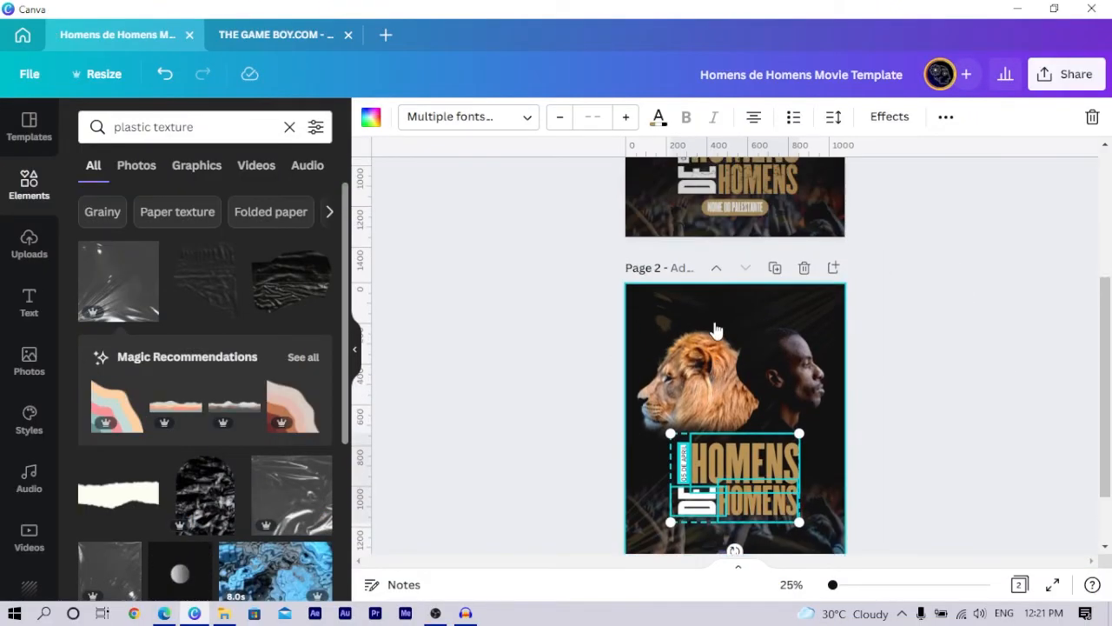
{"action": "scroll", "coordinate": [687, 365], "scroll_direction": "down", "scroll_amount": 3}
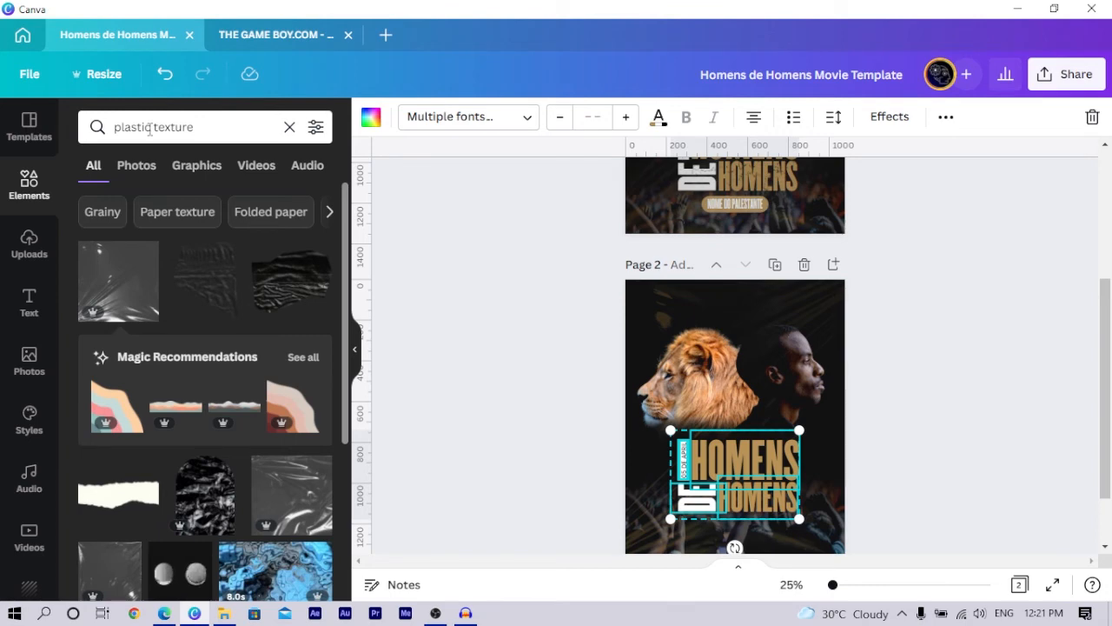
Step: Search the photo elements for "grunge texture" and add the dark grey scratched texture to page 2
{"action": "left_click_drag", "start_coordinate": [150, 129], "coordinate": [103, 127]}
{"action": "type", "text": "grunge"}
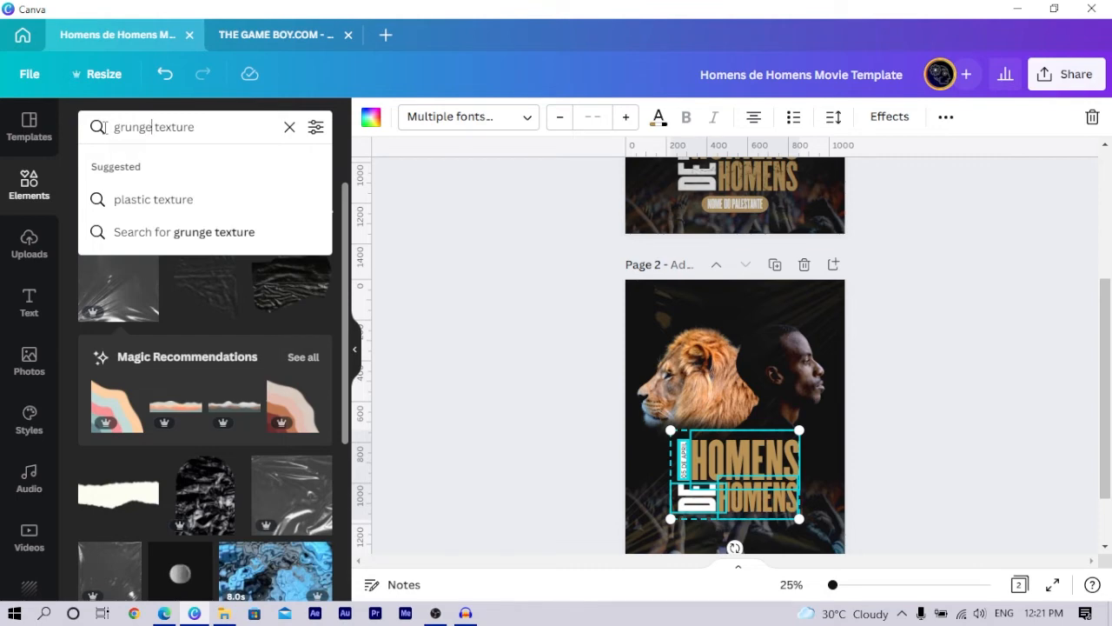
{"action": "key", "text": "Return"}
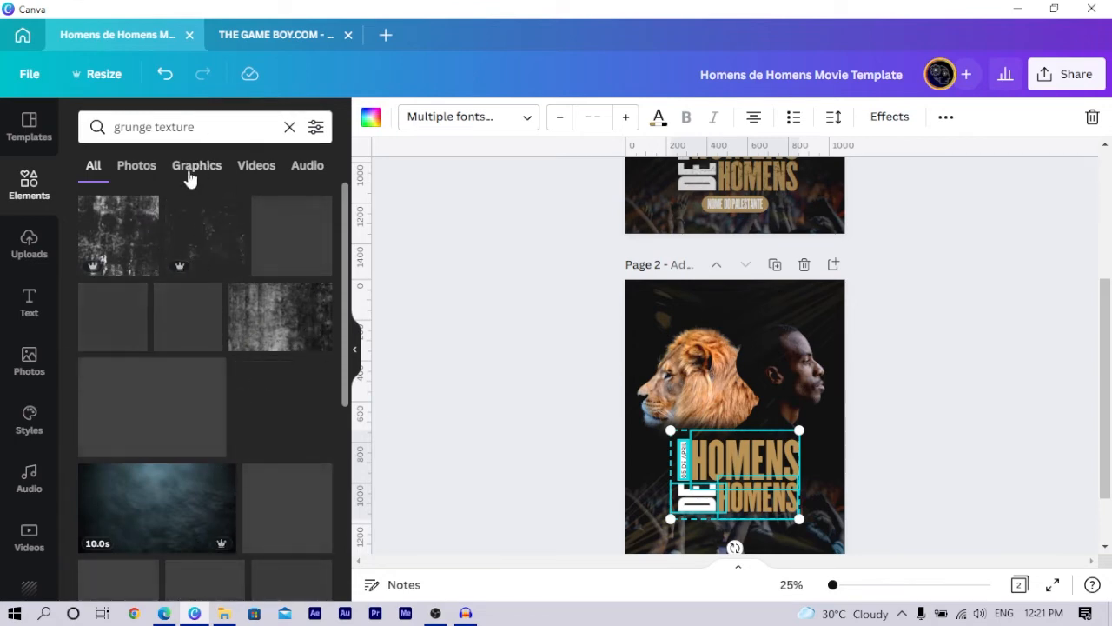
{"action": "left_click", "coordinate": [121, 174]}
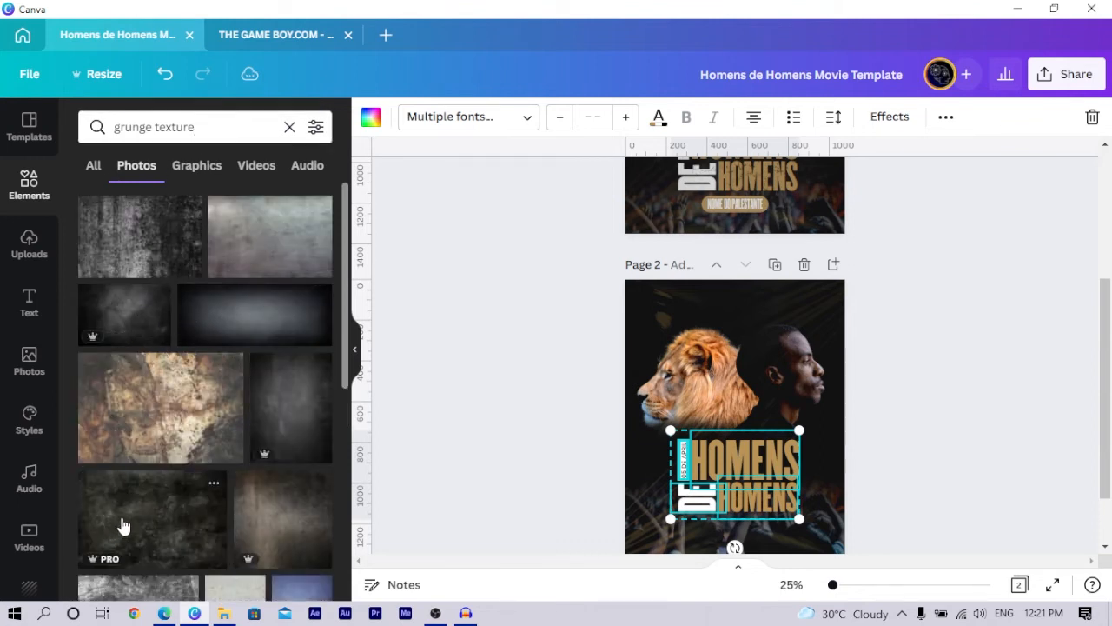
{"action": "left_click", "coordinate": [144, 315]}
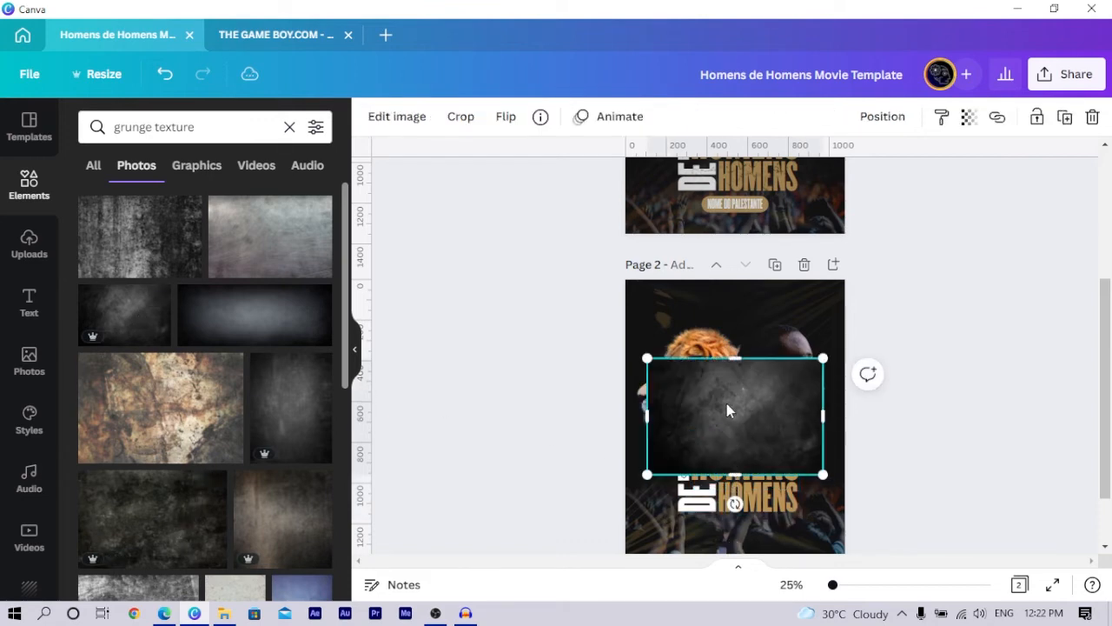
Step: Stretch the grunge texture to the edges of page 2 so it covers the whole page
{"action": "scroll", "coordinate": [724, 405], "scroll_direction": "up", "scroll_amount": 5}
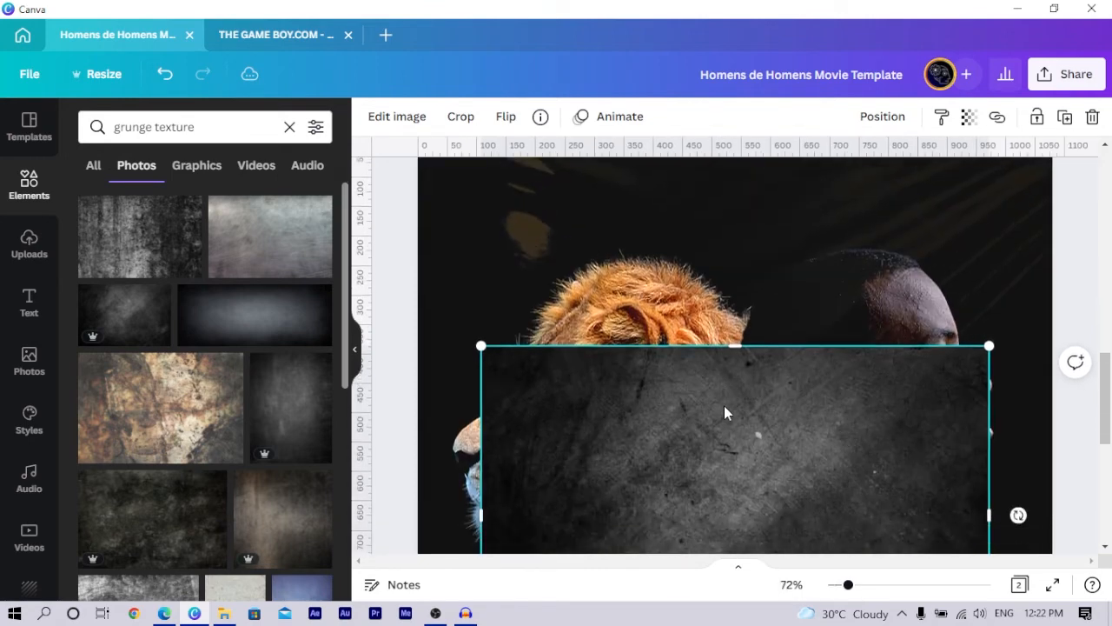
{"action": "scroll", "coordinate": [728, 409], "scroll_direction": "down", "scroll_amount": 4}
{"action": "left_click_drag", "start_coordinate": [724, 434], "coordinate": [745, 320]}
{"action": "left_click_drag", "start_coordinate": [738, 367], "coordinate": [737, 477]}
{"action": "left_click_drag", "start_coordinate": [489, 400], "coordinate": [417, 391]}
{"action": "left_click_drag", "start_coordinate": [989, 420], "coordinate": [1052, 434]}
{"action": "scroll", "coordinate": [768, 370], "scroll_direction": "up", "scroll_amount": 5}
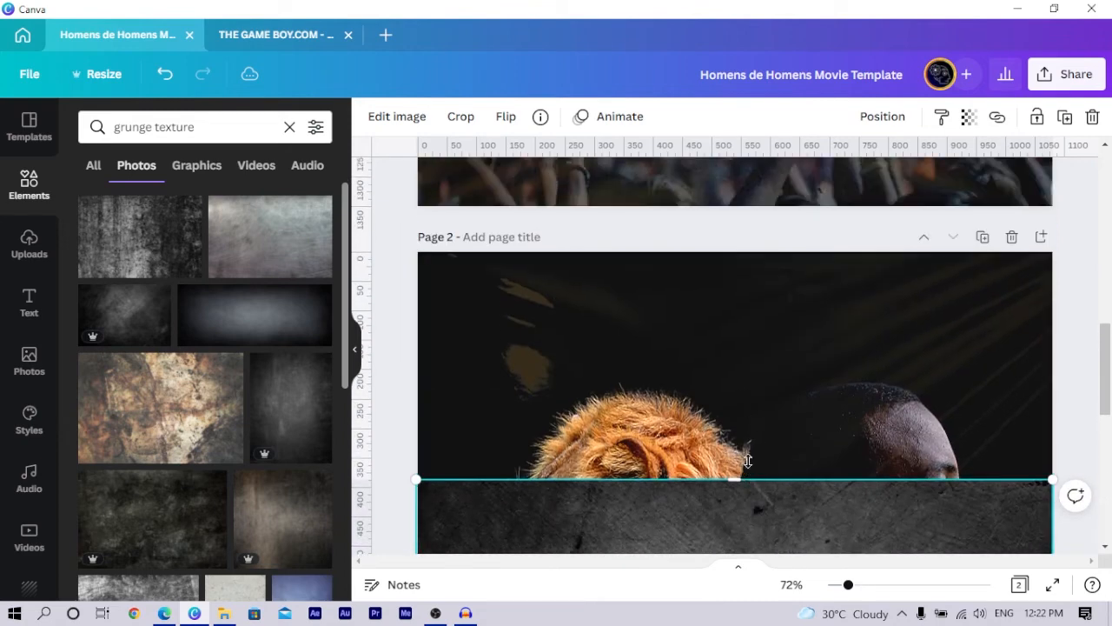
{"action": "left_click_drag", "start_coordinate": [747, 460], "coordinate": [721, 253]}
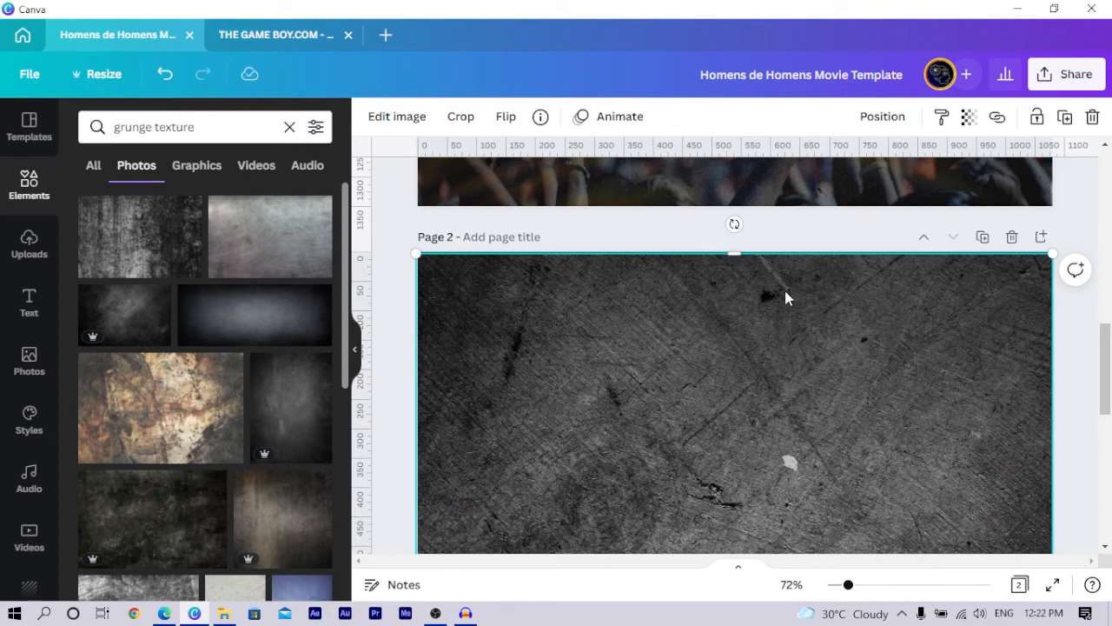
Step: Adjust the grunge texture to brightness -26, contrast 31 and blur -37
{"action": "left_click", "coordinate": [386, 118]}
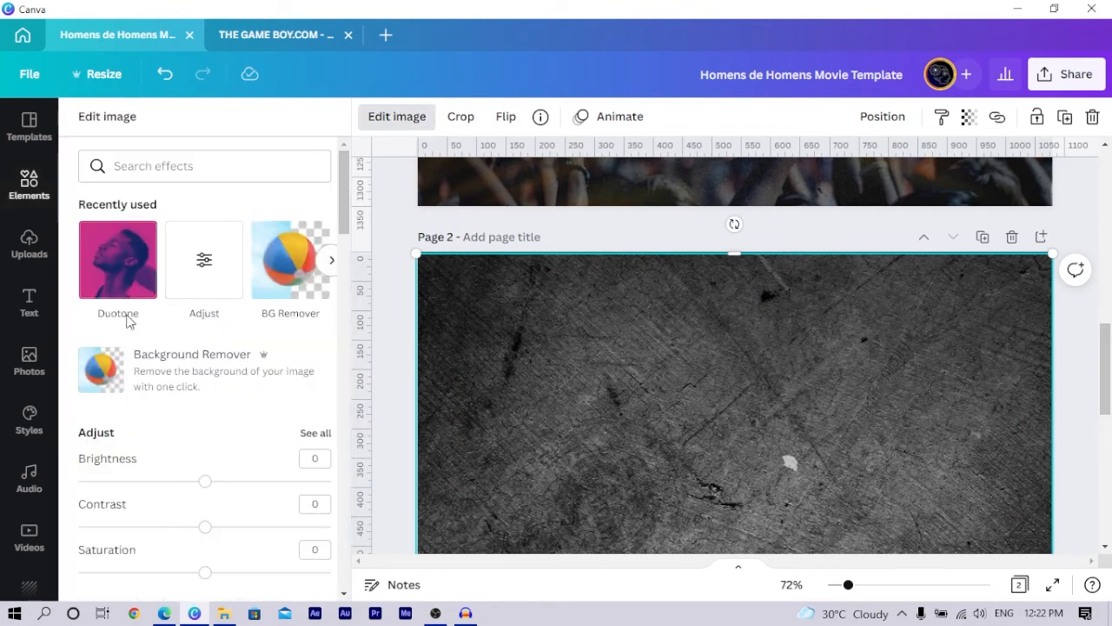
{"action": "left_click", "coordinate": [184, 263]}
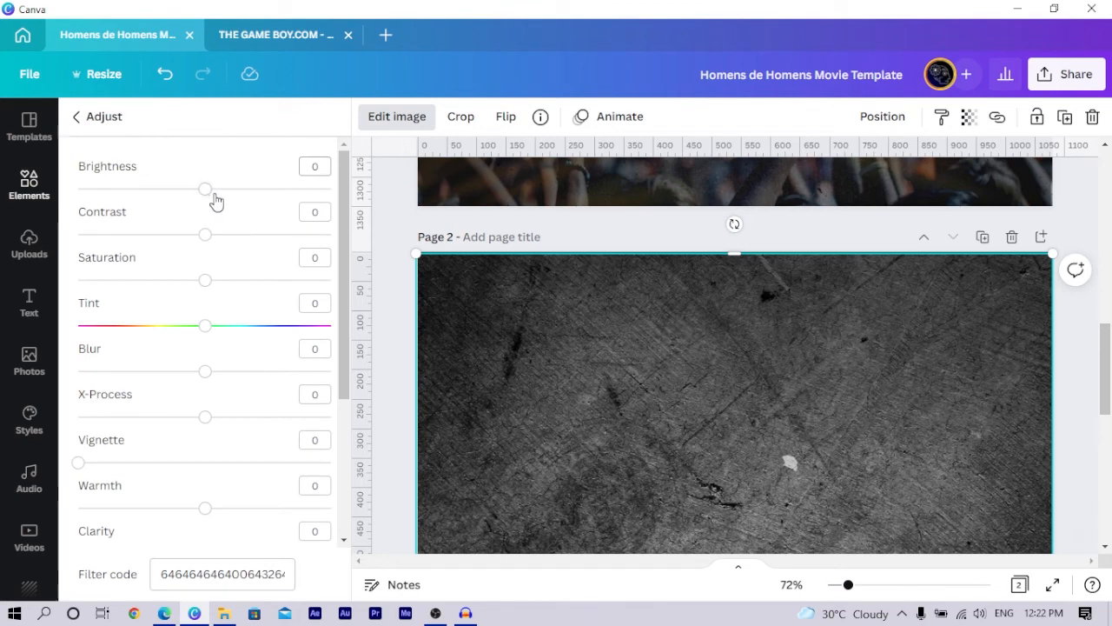
{"action": "left_click_drag", "start_coordinate": [203, 199], "coordinate": [173, 199]}
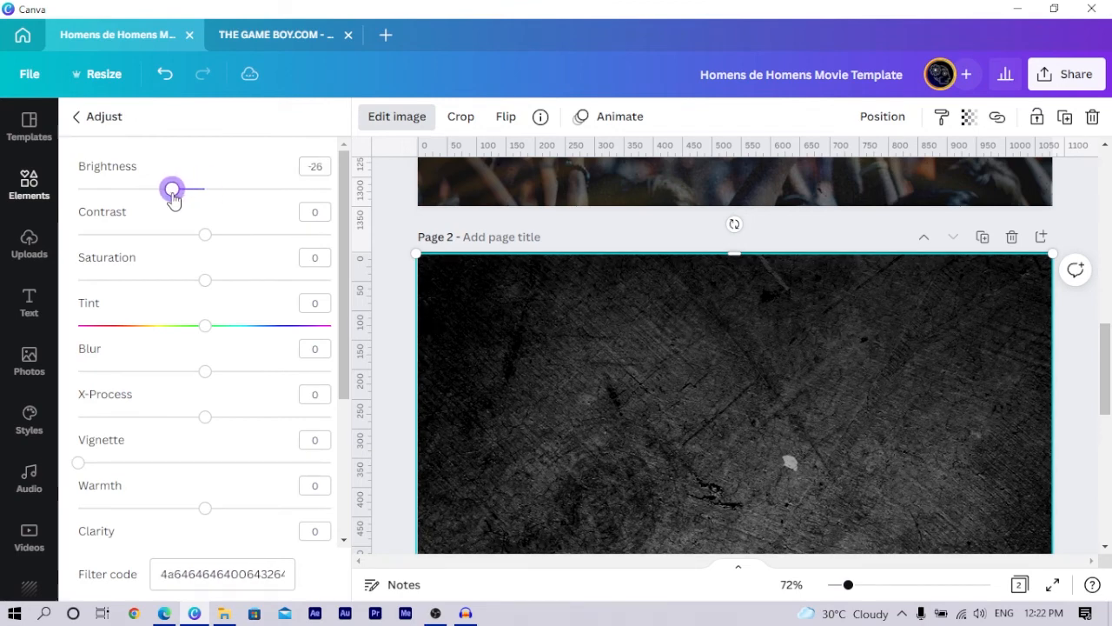
{"action": "scroll", "coordinate": [486, 329], "scroll_direction": "down", "scroll_amount": 1}
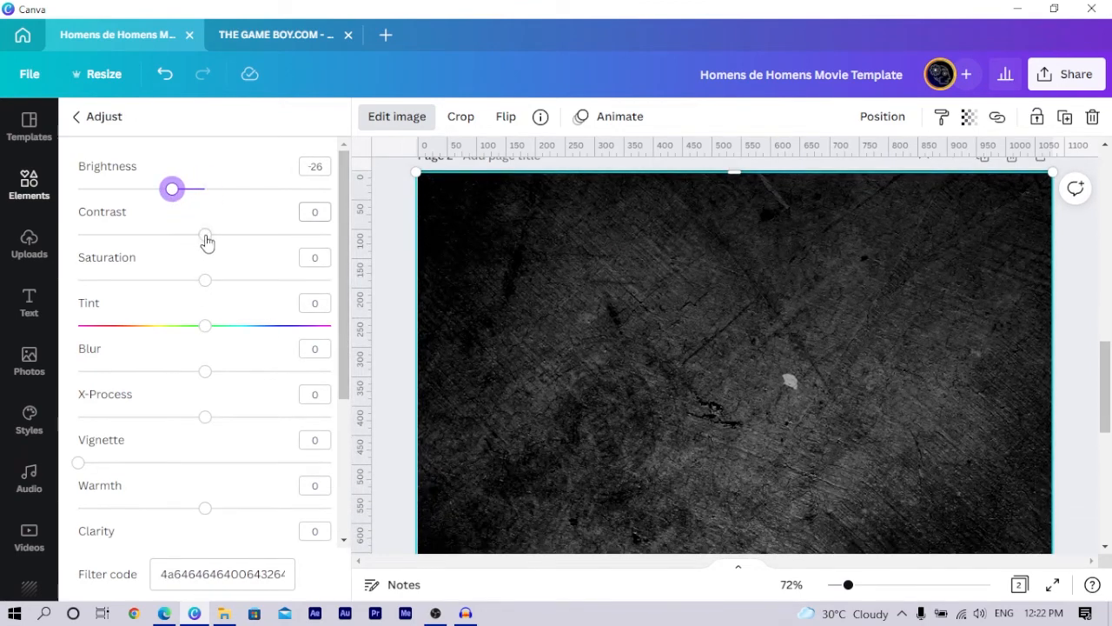
{"action": "left_click_drag", "start_coordinate": [205, 234], "coordinate": [244, 234]}
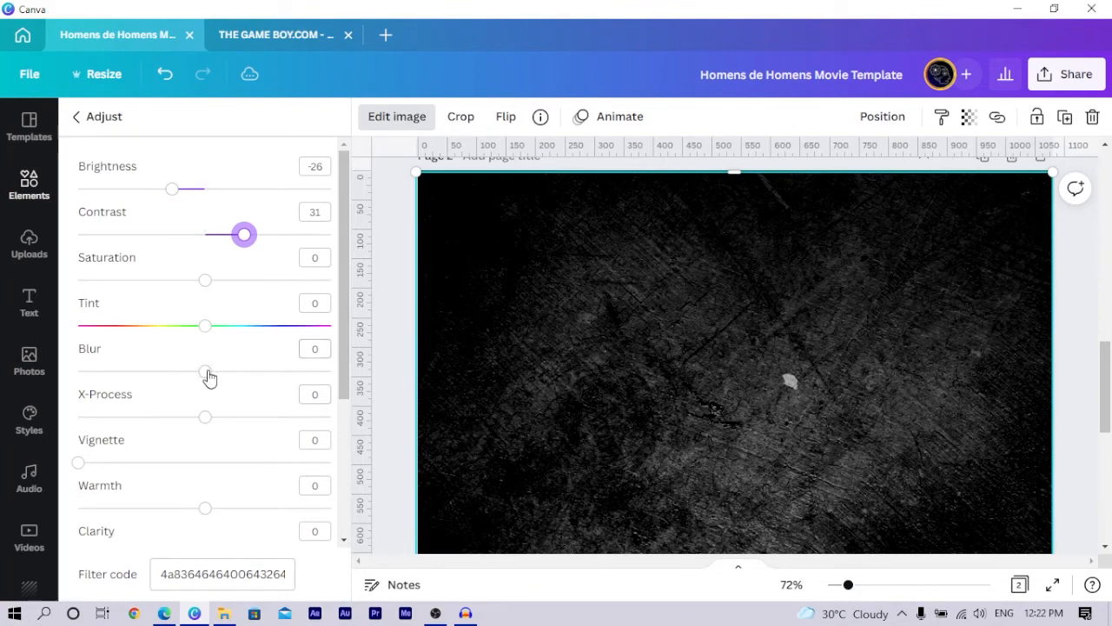
{"action": "left_click_drag", "start_coordinate": [207, 372], "coordinate": [157, 371]}
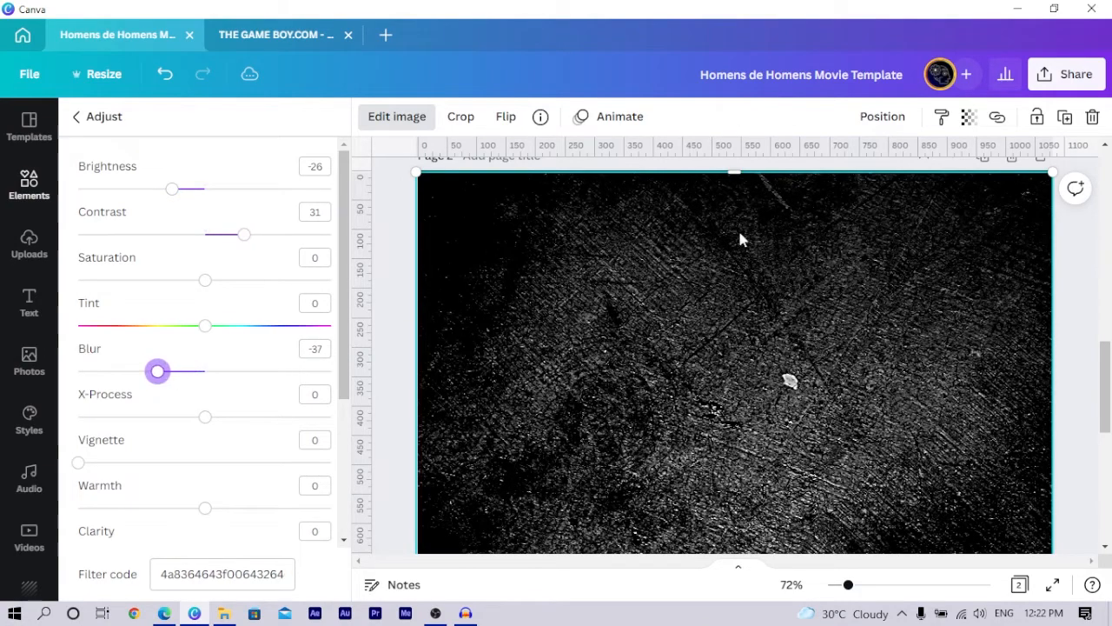
Step: Reduce the grunge texture's transparency to 19 and check the blend over the whole poster
{"action": "left_click", "coordinate": [969, 117]}
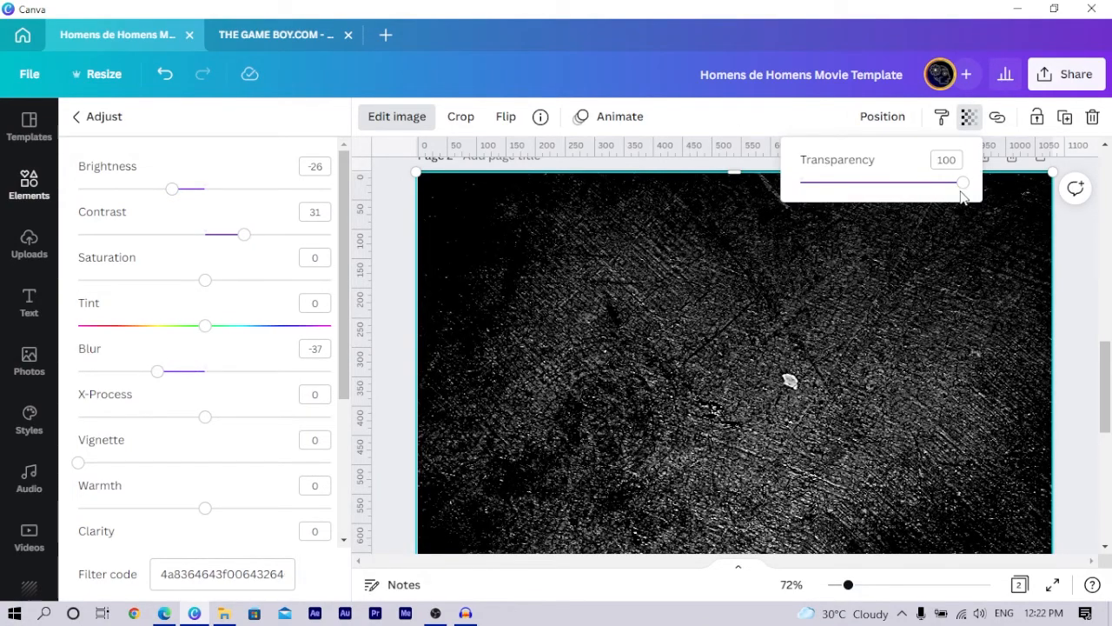
{"action": "left_click_drag", "start_coordinate": [962, 191], "coordinate": [841, 213]}
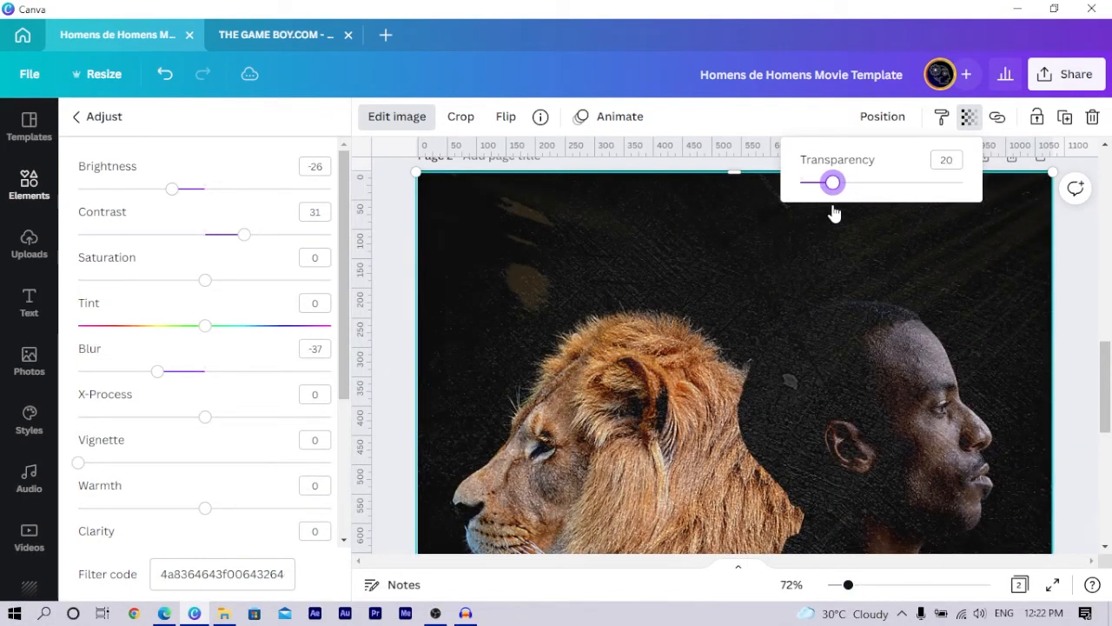
{"action": "scroll", "coordinate": [746, 323], "scroll_direction": "down", "scroll_amount": 6}
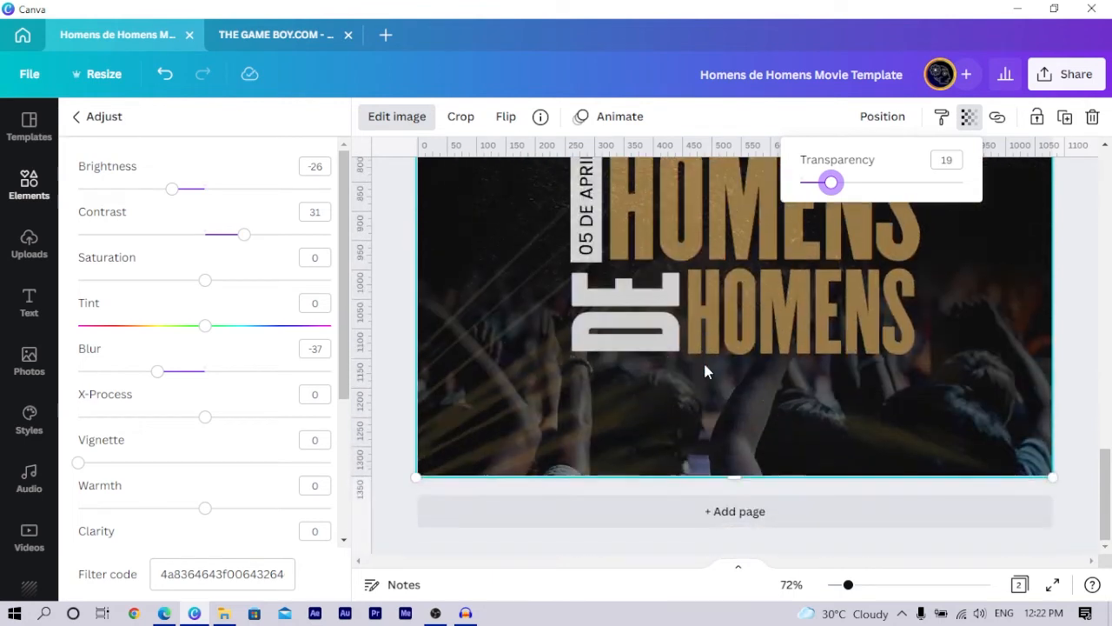
{"action": "scroll", "coordinate": [703, 360], "scroll_direction": "up", "scroll_amount": 2}
{"action": "scroll", "coordinate": [701, 362], "scroll_direction": "up", "scroll_amount": 4}
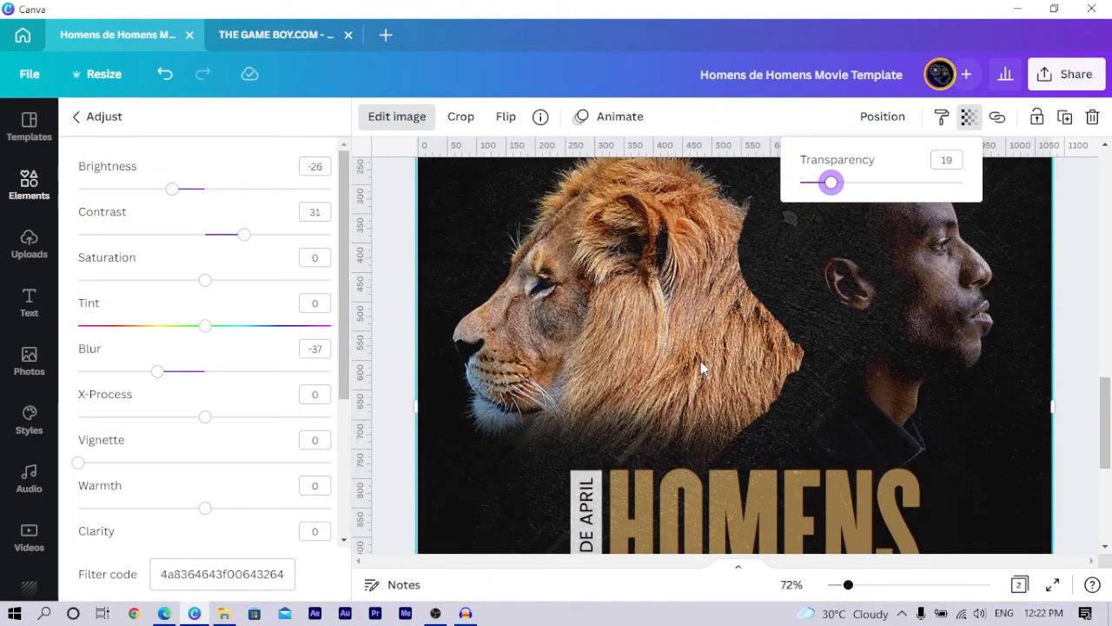
Step: Leave the image adjustments and search all element types for "grunge"
{"action": "left_click", "coordinate": [393, 305]}
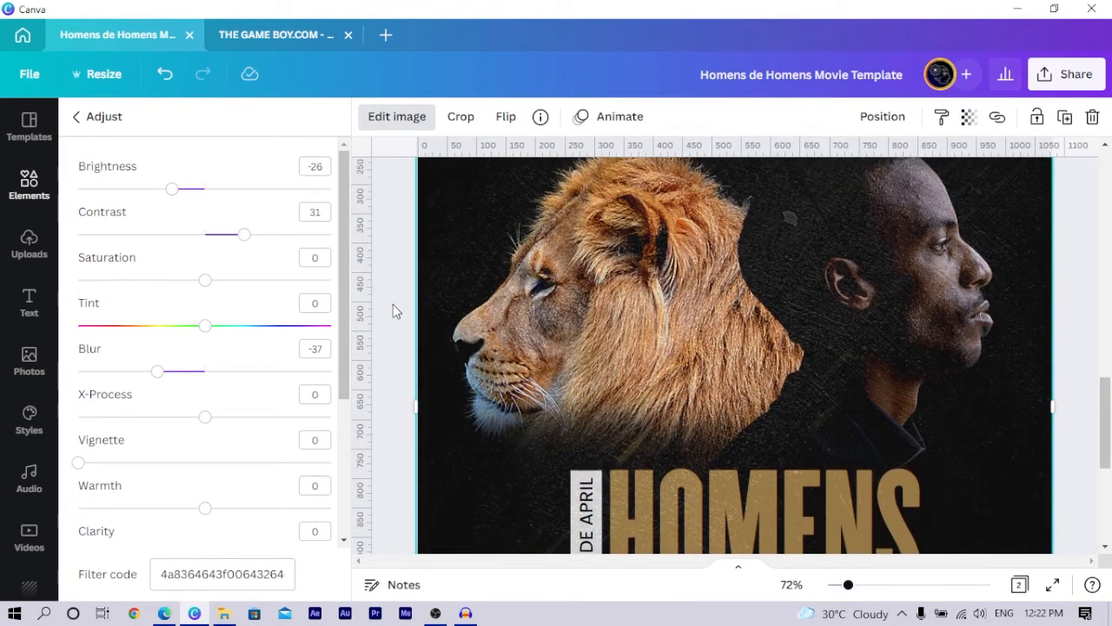
{"action": "left_click", "coordinate": [393, 305]}
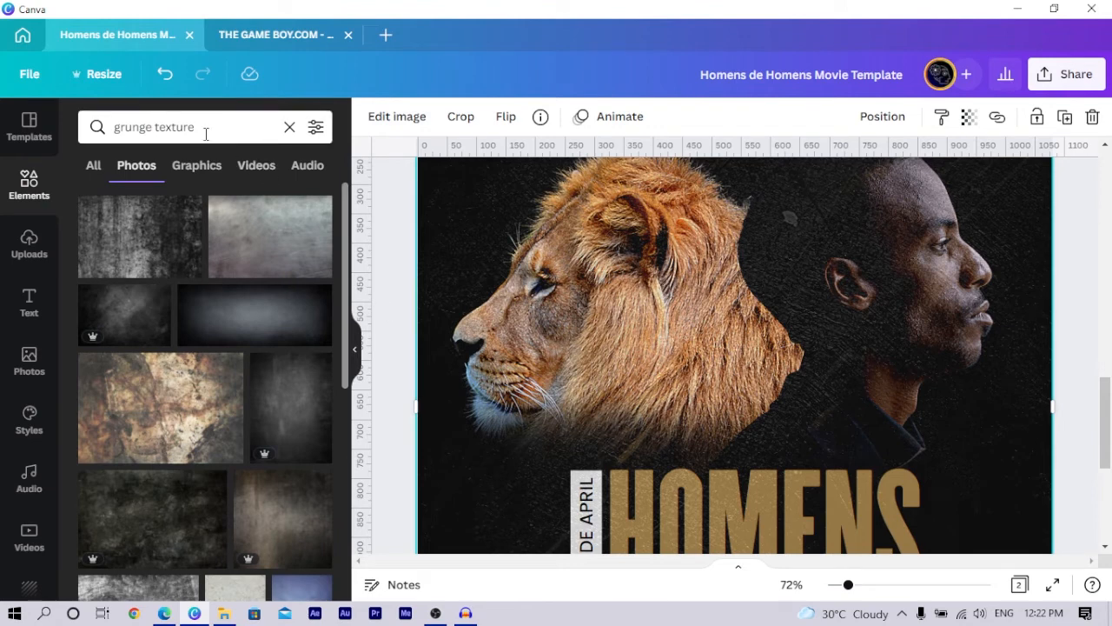
{"action": "left_click_drag", "start_coordinate": [205, 129], "coordinate": [126, 138]}
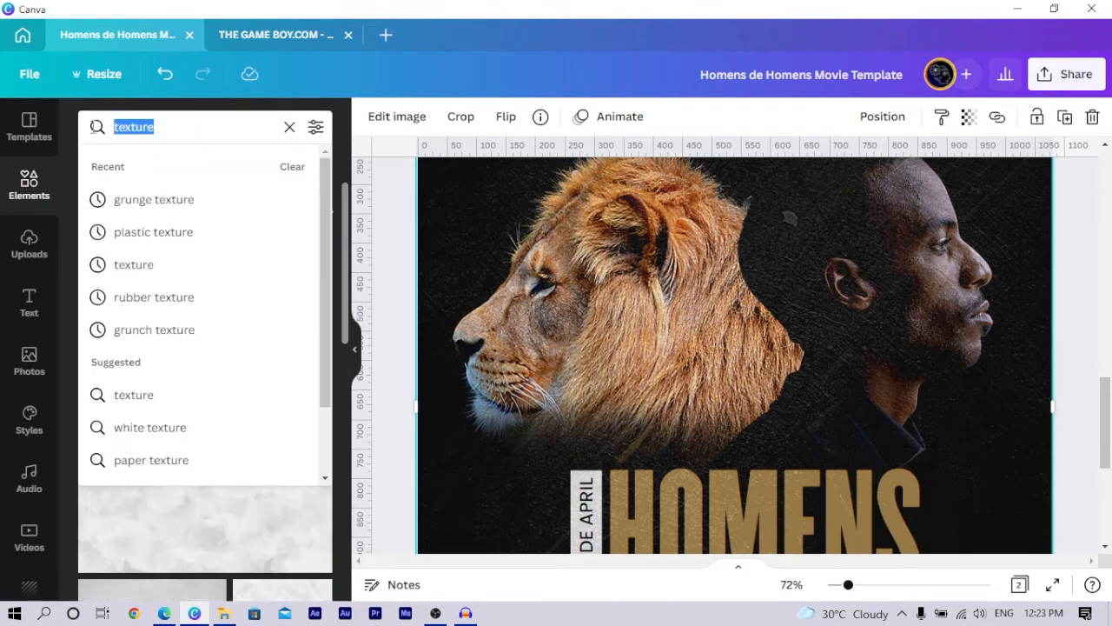
{"action": "type", "text": "grunge"}
{"action": "key", "text": "Return"}
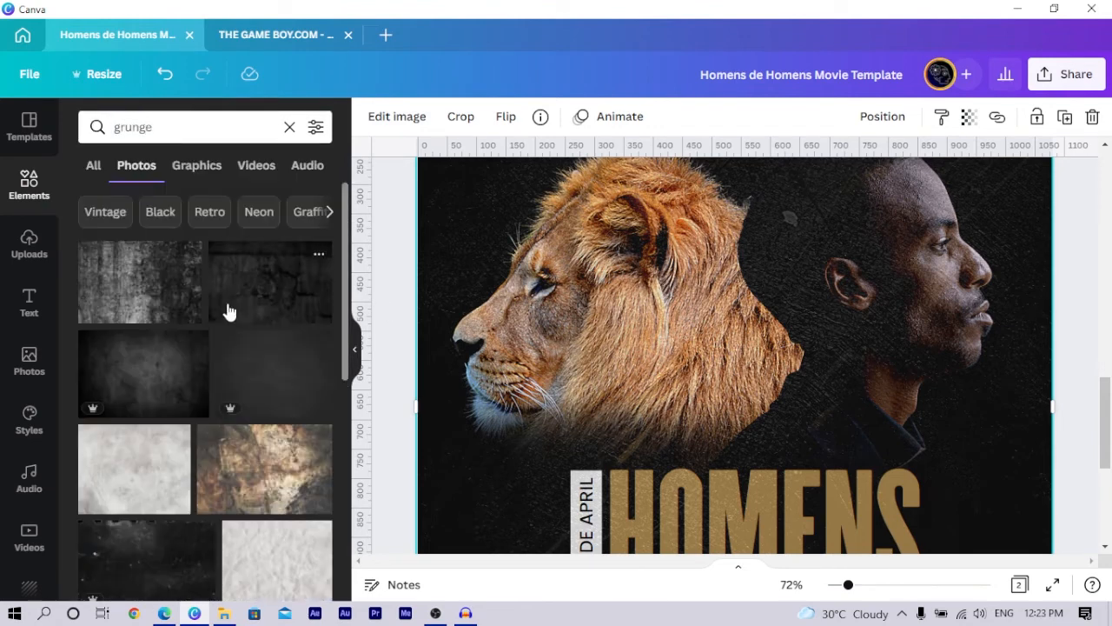
{"action": "left_click", "coordinate": [92, 165]}
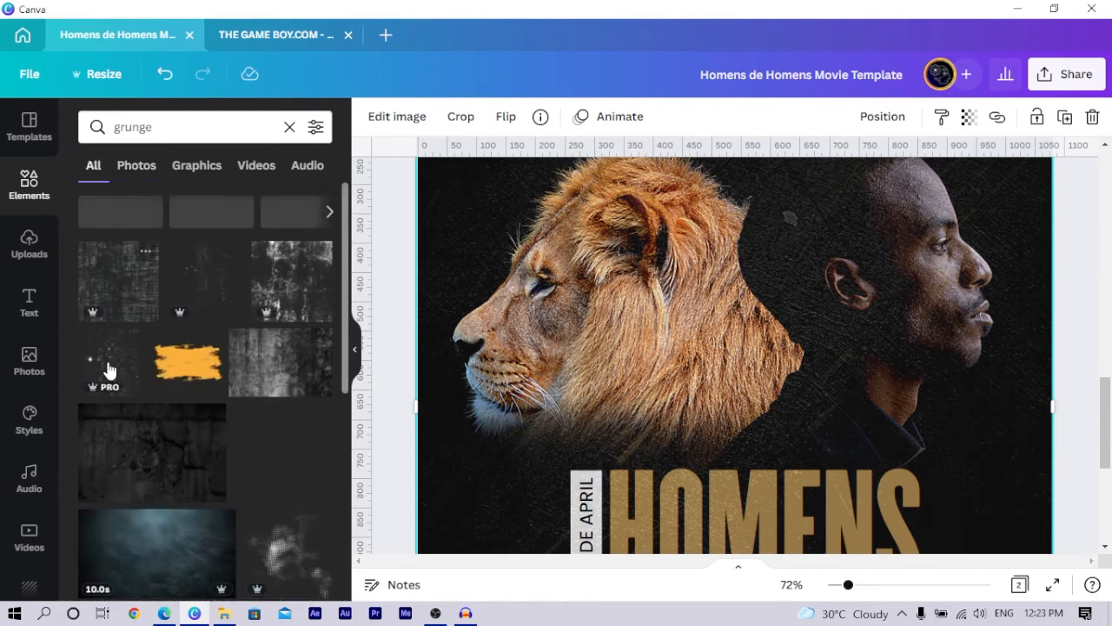
Step: Add the fine black speckle grunge graphic to page 2, rotate it sideways and place it over the two HOMENS title lines
{"action": "left_click", "coordinate": [576, 325]}
{"action": "scroll", "coordinate": [663, 318], "scroll_direction": "down", "scroll_amount": 3}
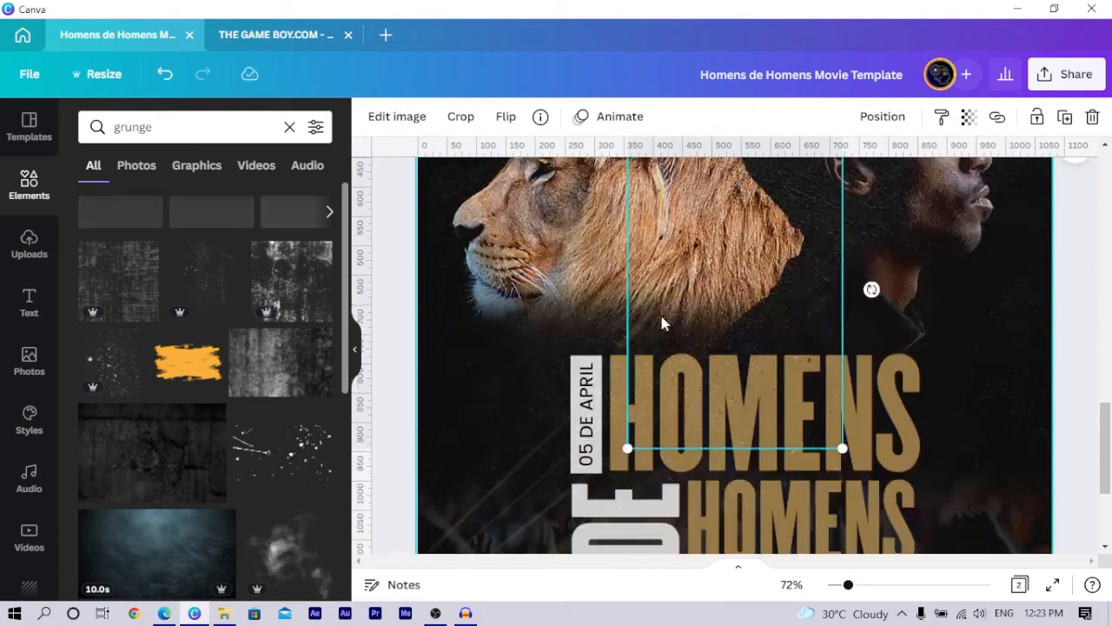
{"action": "left_click_drag", "start_coordinate": [872, 241], "coordinate": [724, 365]}
{"action": "left_click_drag", "start_coordinate": [760, 282], "coordinate": [839, 460]}
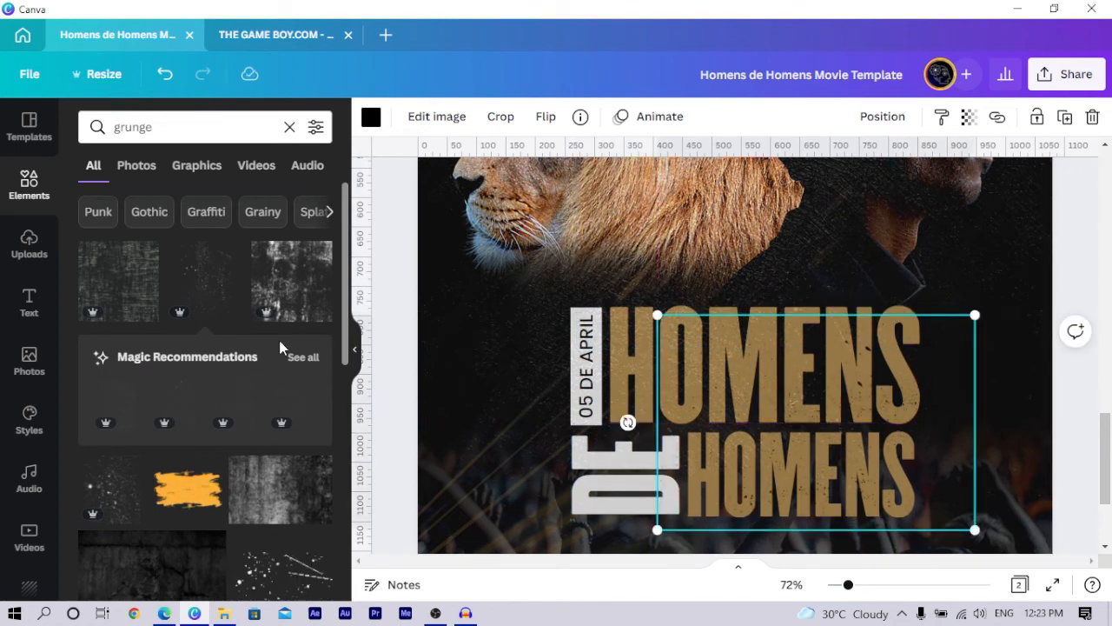
Step: Add the denser splatter grunge graphic and enlarge it to fill the poster's lower-left corner, covering DE and the date label
{"action": "scroll", "coordinate": [285, 324], "scroll_direction": "down", "scroll_amount": 1}
{"action": "left_click_drag", "start_coordinate": [120, 406], "coordinate": [577, 524]}
{"action": "scroll", "coordinate": [541, 465], "scroll_direction": "down", "scroll_amount": 1}
{"action": "scroll", "coordinate": [542, 463], "scroll_direction": "down", "scroll_amount": 1}
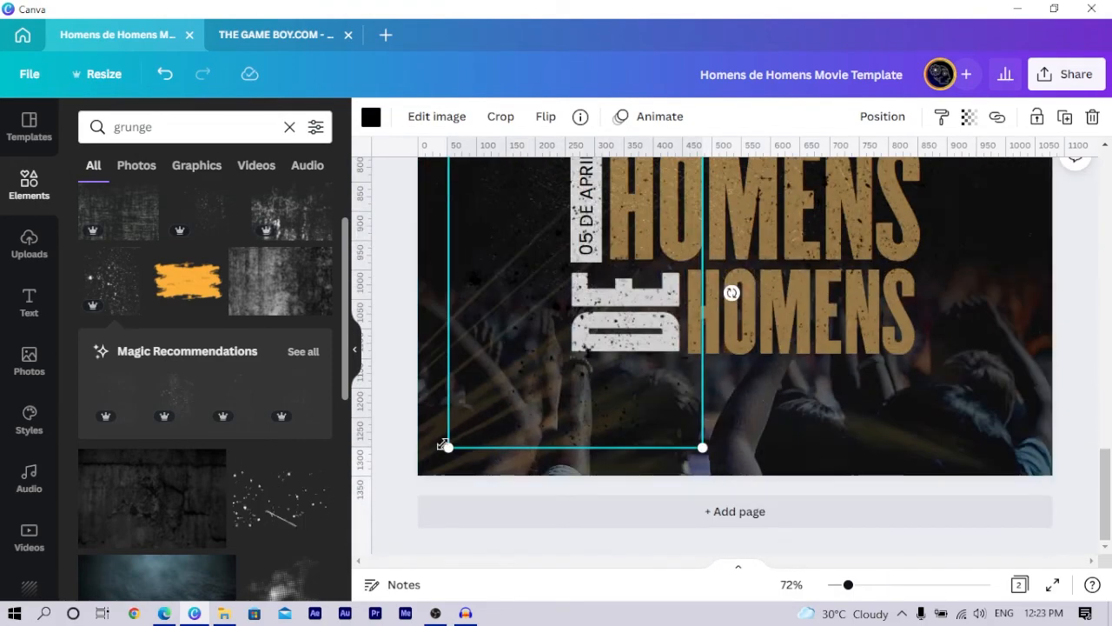
{"action": "left_click_drag", "start_coordinate": [443, 445], "coordinate": [419, 481]}
{"action": "scroll", "coordinate": [582, 473], "scroll_direction": "up", "scroll_amount": 2}
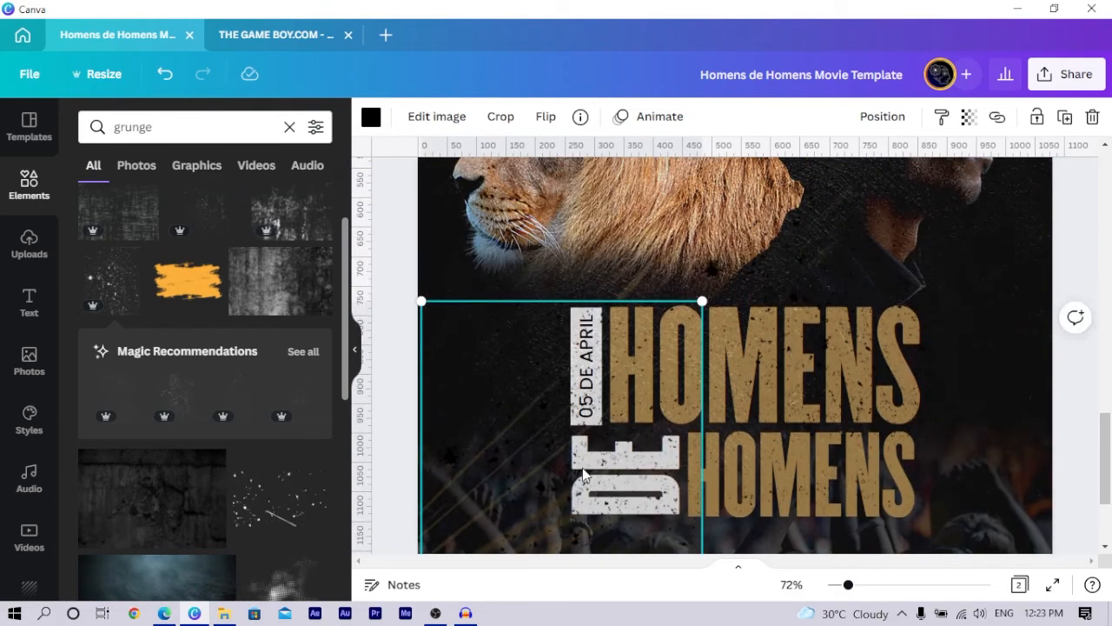
{"action": "left_click_drag", "start_coordinate": [419, 300], "coordinate": [413, 293]}
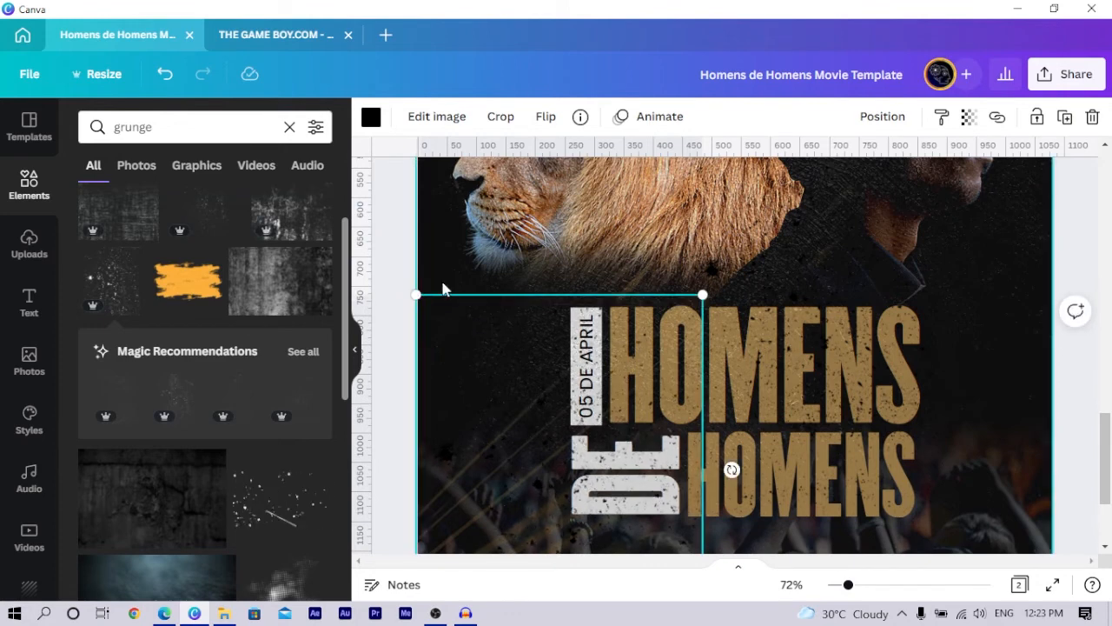
{"action": "scroll", "coordinate": [539, 348], "scroll_direction": "down", "scroll_amount": 2}
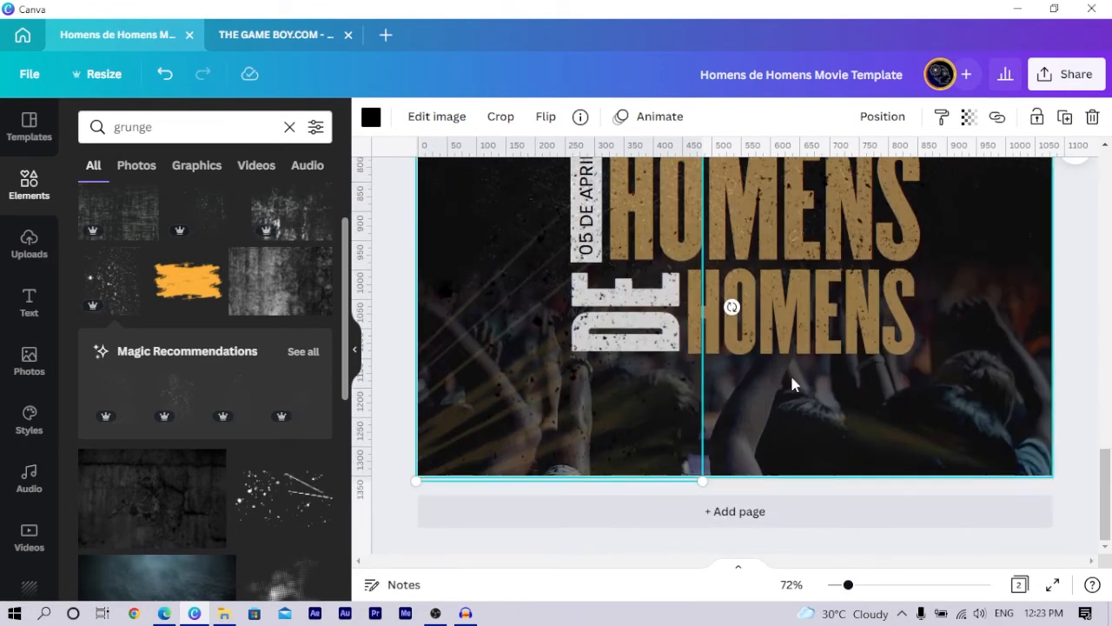
Step: Add another splatter grunge graphic, fit it into the poster's lower-right corner over the title's end, and check the whole page
{"action": "scroll", "coordinate": [791, 376], "scroll_direction": "up", "scroll_amount": 1}
{"action": "left_click", "coordinate": [878, 345]}
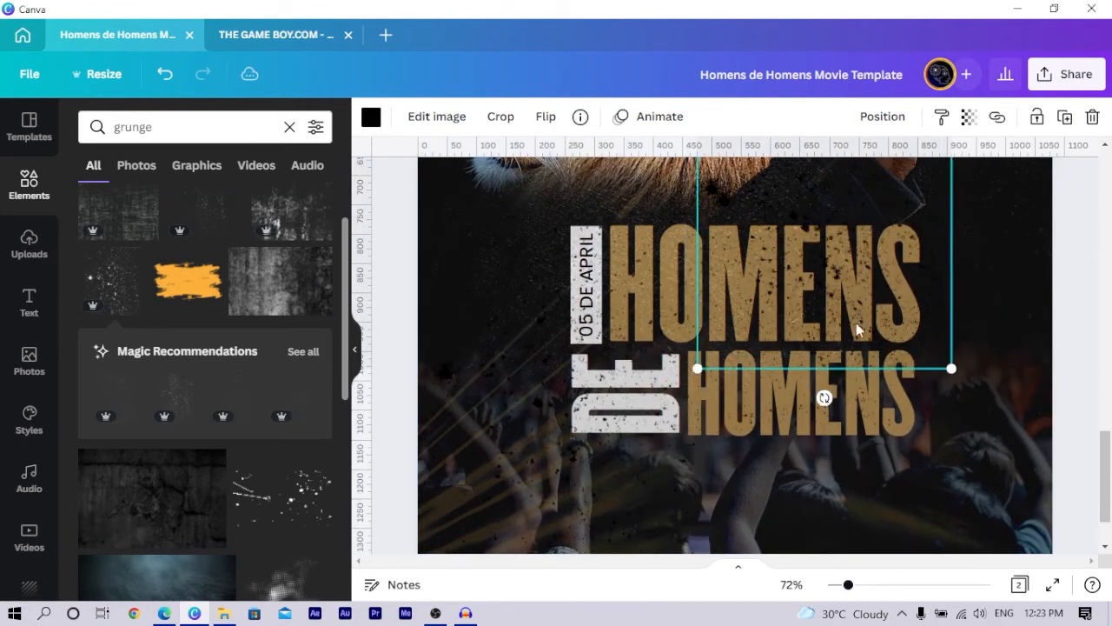
{"action": "left_click_drag", "start_coordinate": [857, 322], "coordinate": [845, 489]}
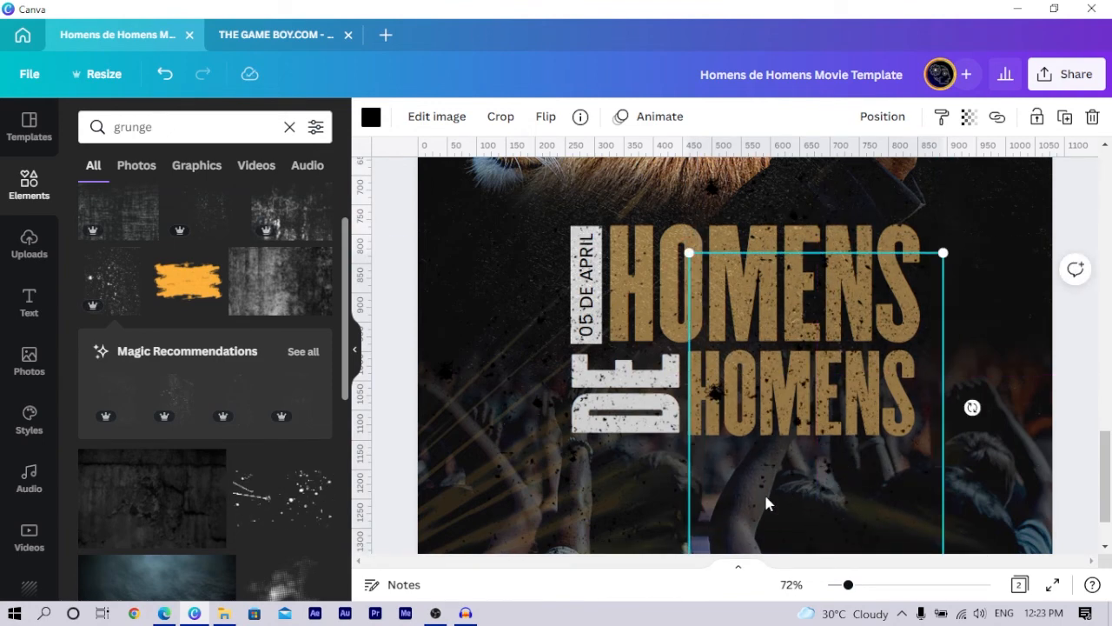
{"action": "scroll", "coordinate": [869, 423], "scroll_direction": "down", "scroll_amount": 1}
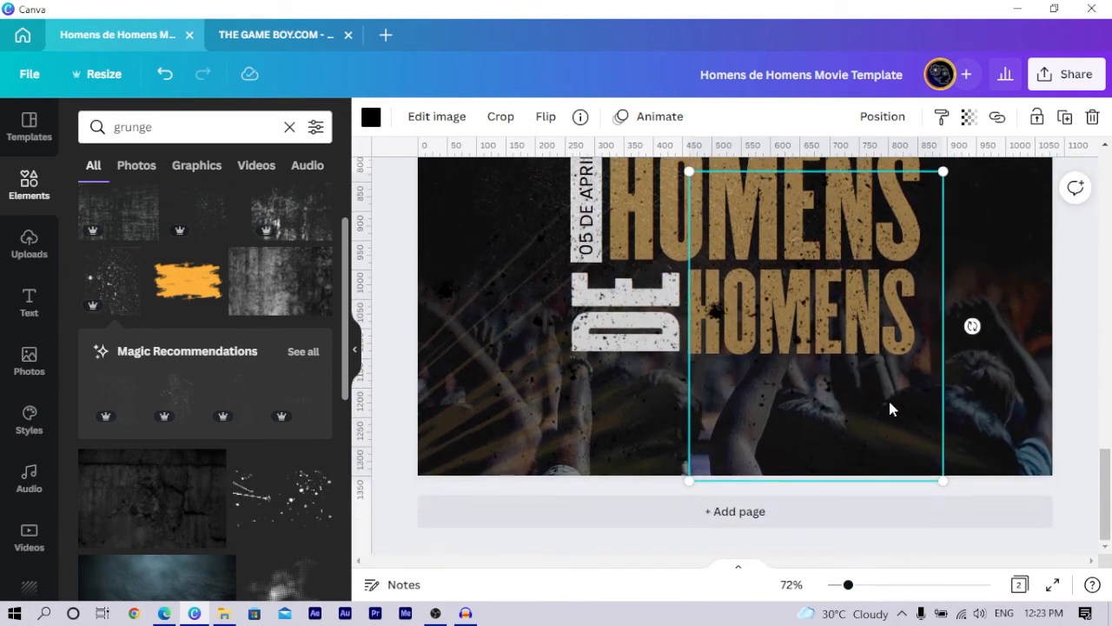
{"action": "left_click_drag", "start_coordinate": [890, 402], "coordinate": [970, 404]}
{"action": "key", "text": "ctrl+minus"}
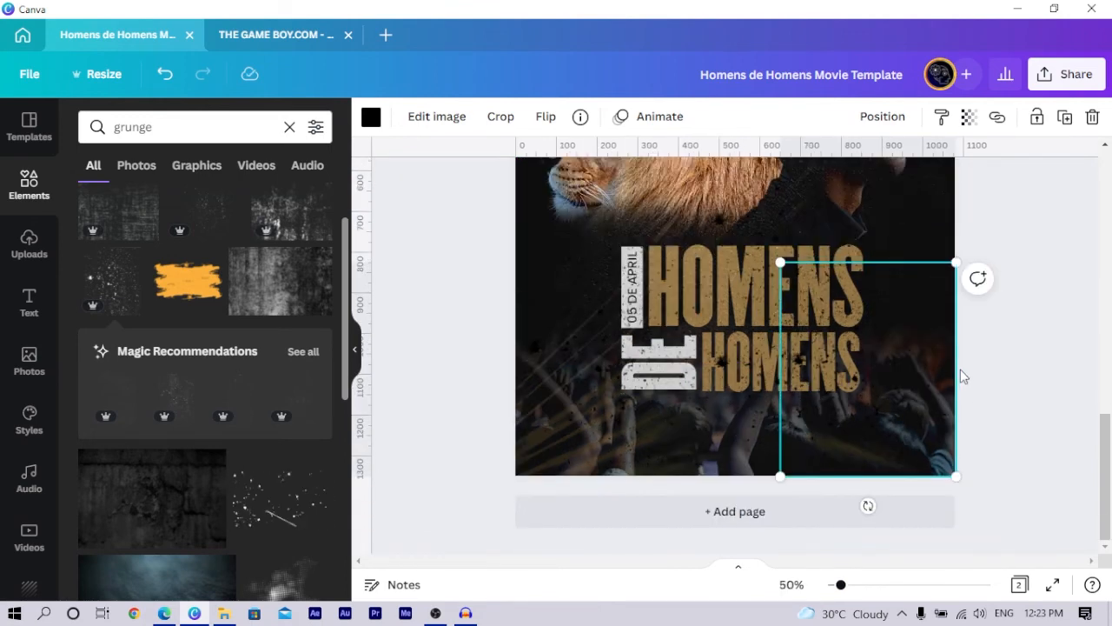
{"action": "left_click", "coordinate": [1016, 380]}
{"action": "key", "text": "ctrl+minus"}
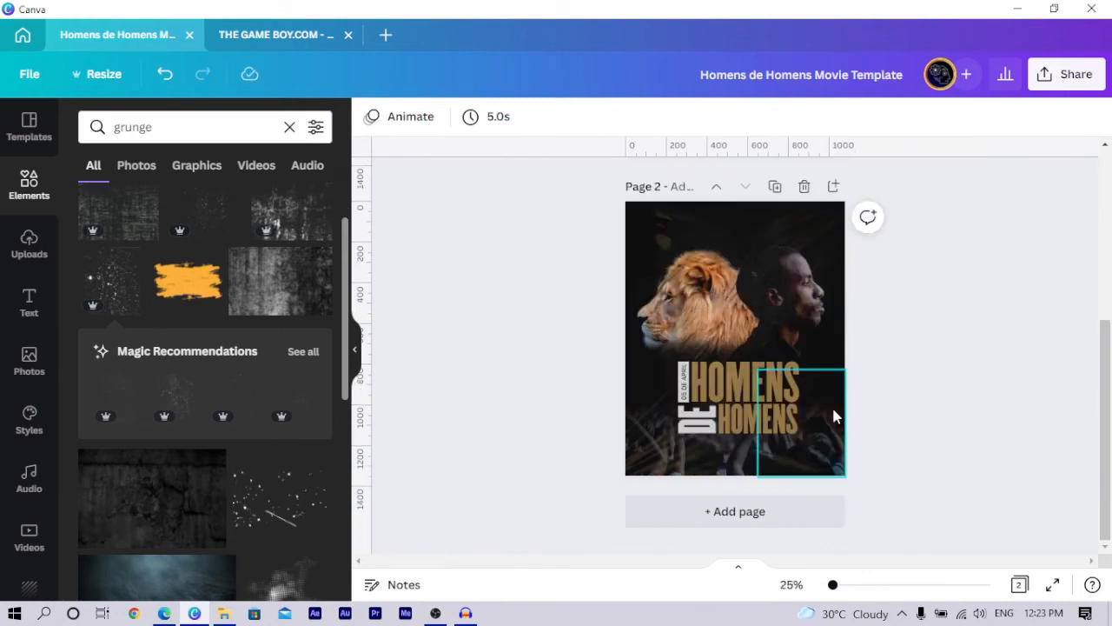